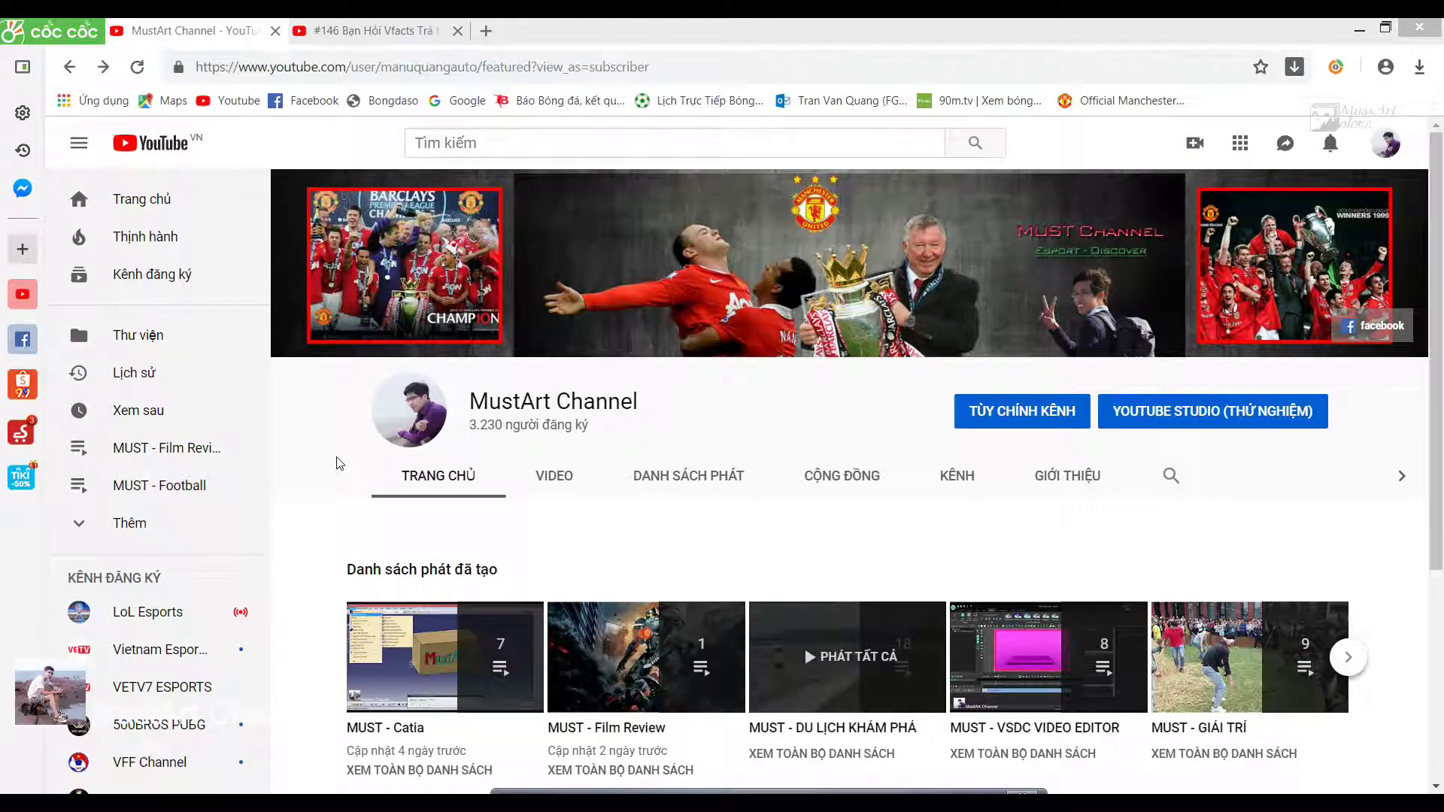
# Switch to the Quang_MustArt_02 part in CATIA and open a new sketch on the xy plane.
pyautogui.click(1360, 30)
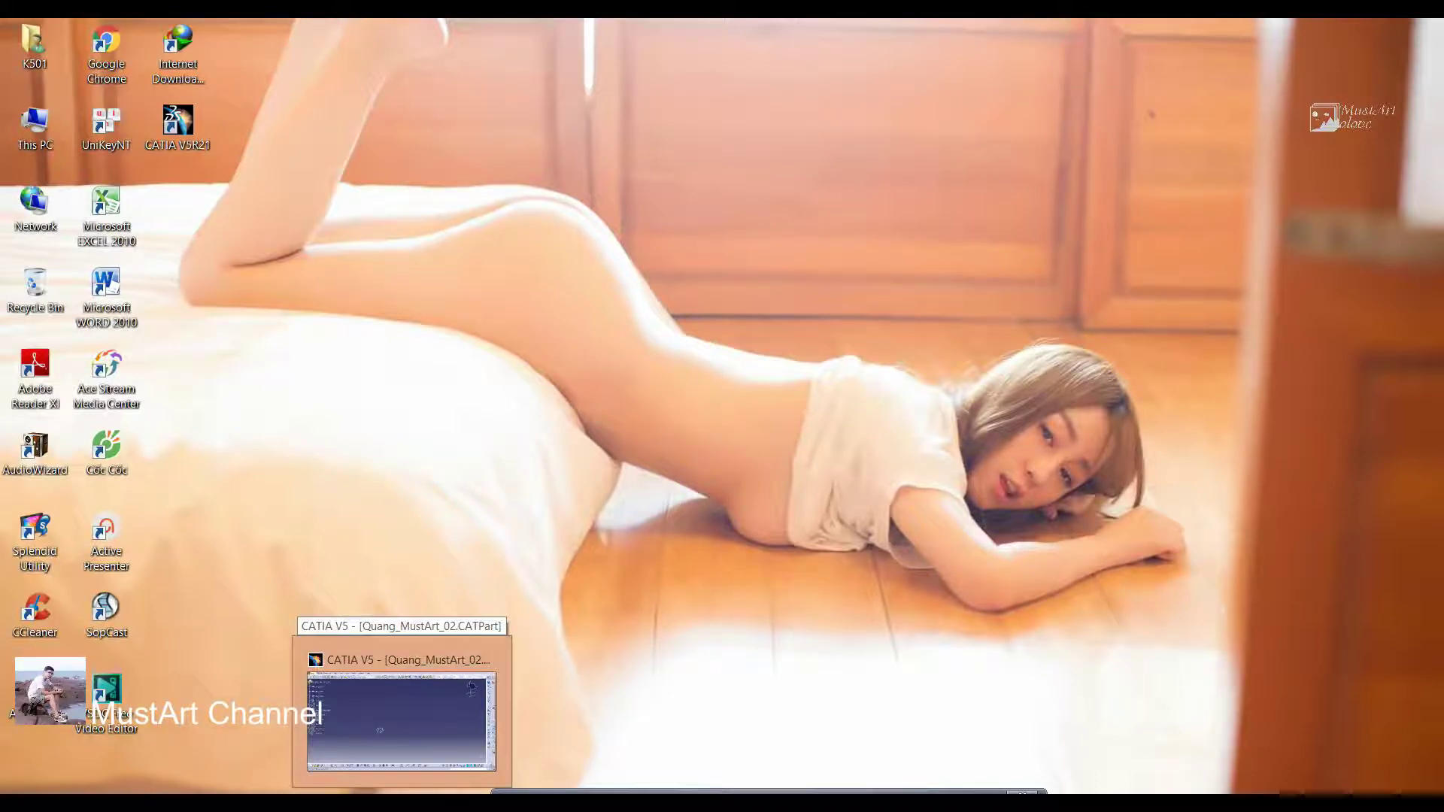
pyautogui.click(401, 711)
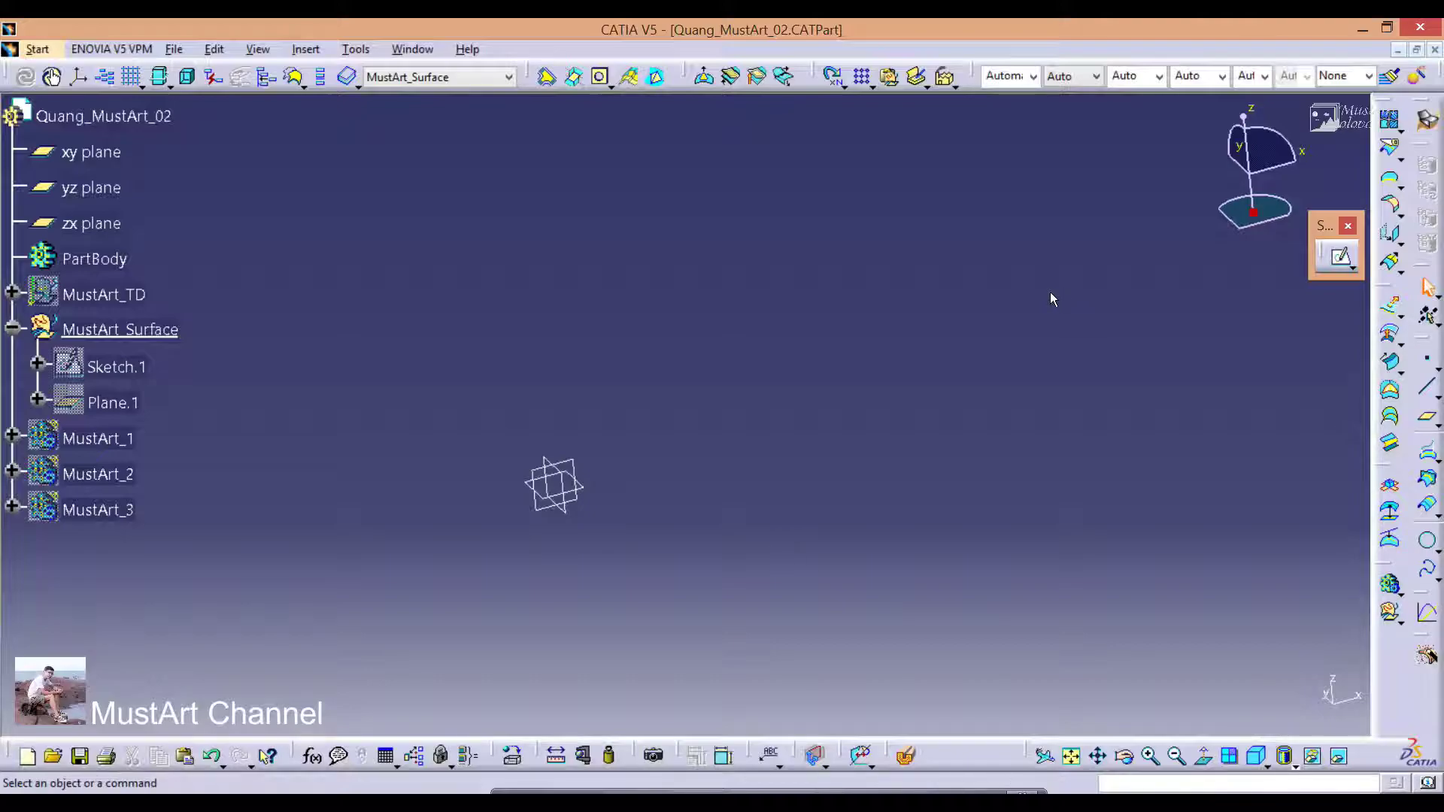
pyautogui.click(1341, 256)
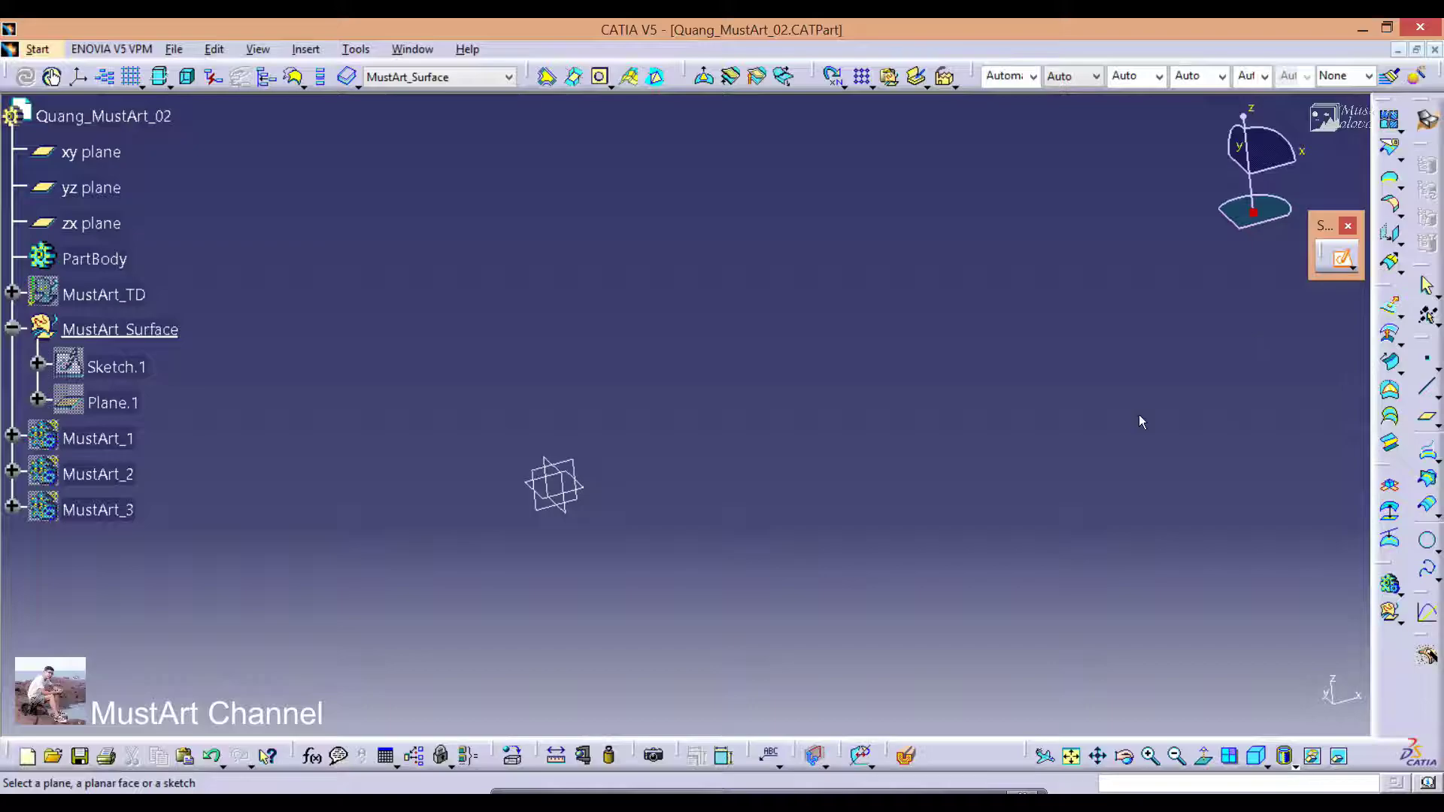
pyautogui.click(593, 491)
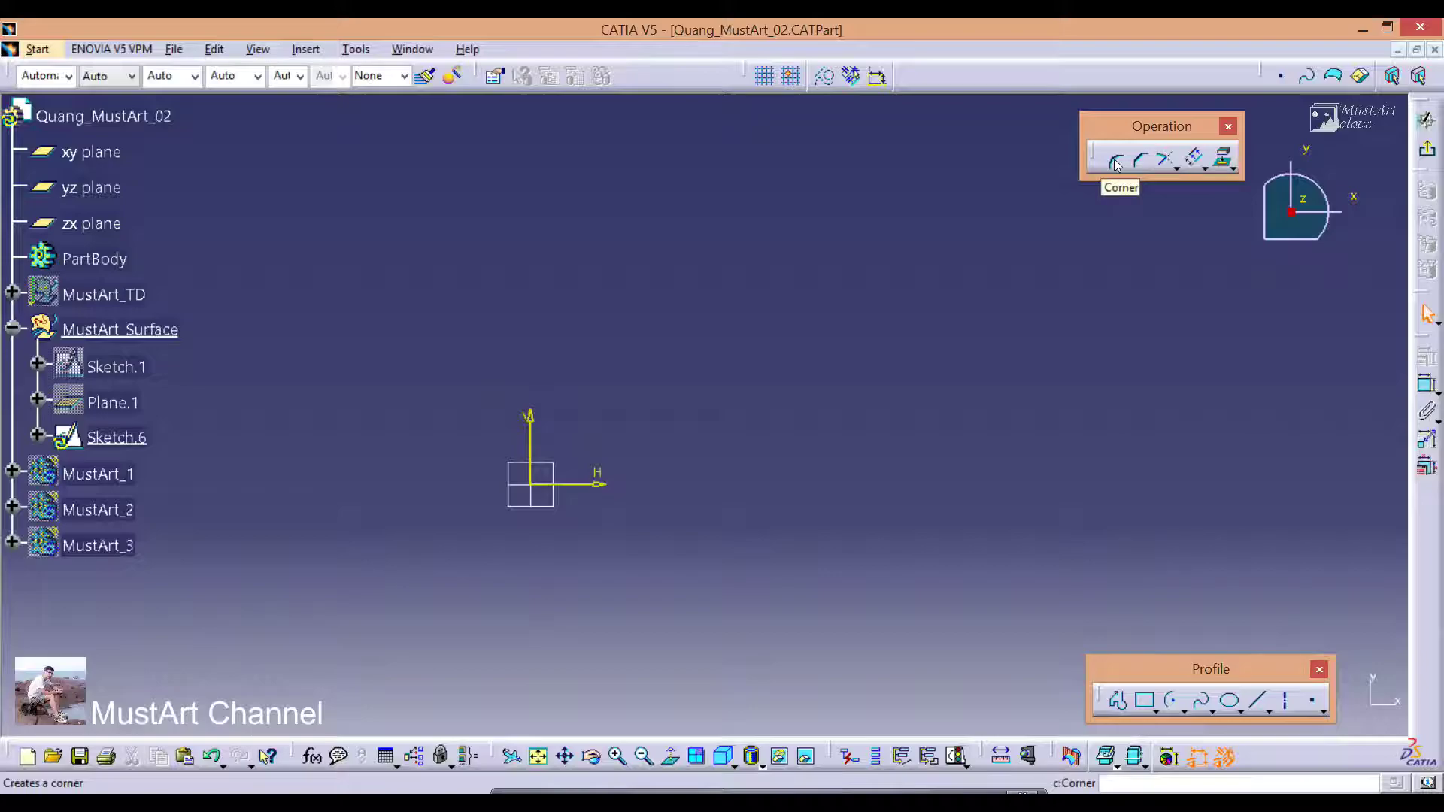
pyautogui.click(1175, 170)
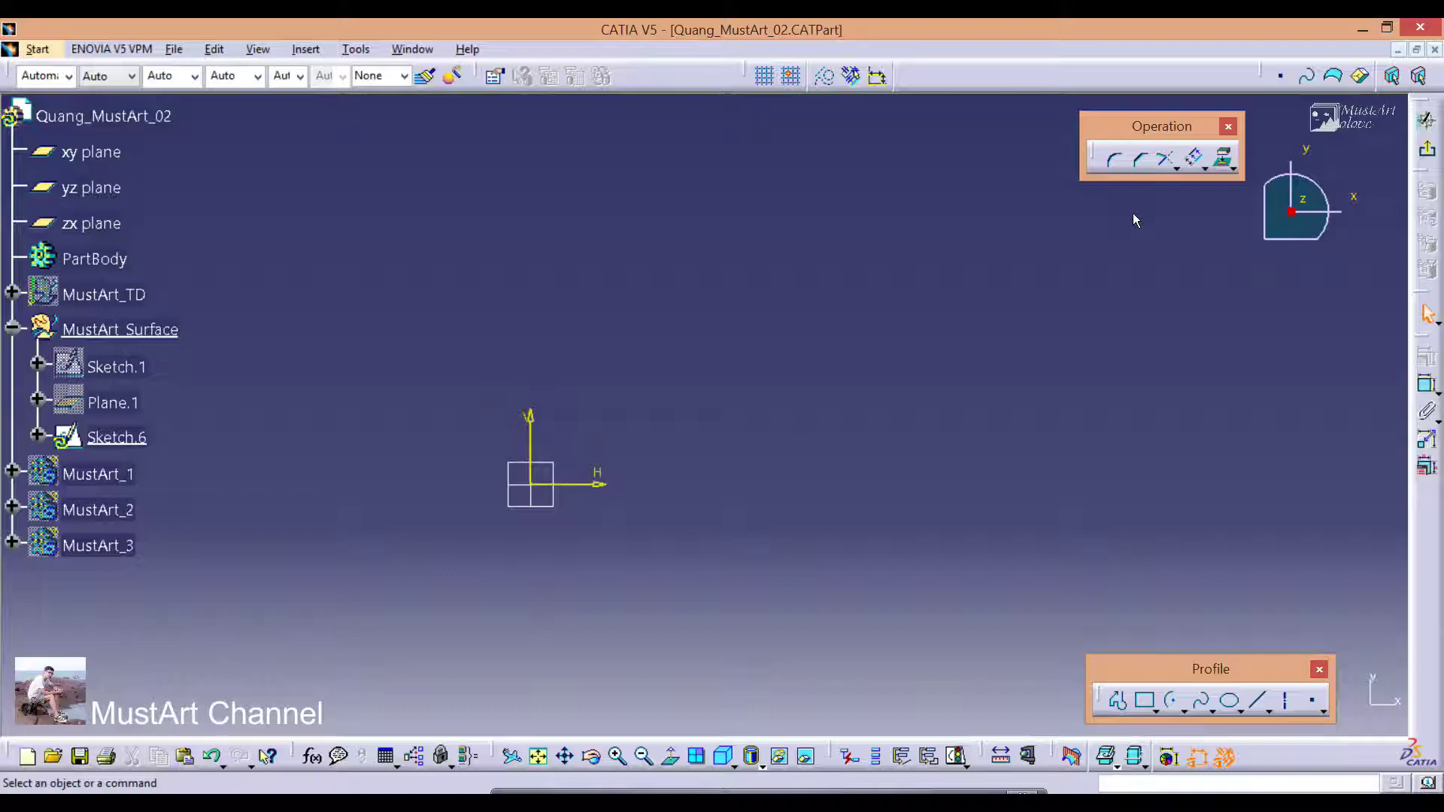
pyautogui.click(1207, 169)
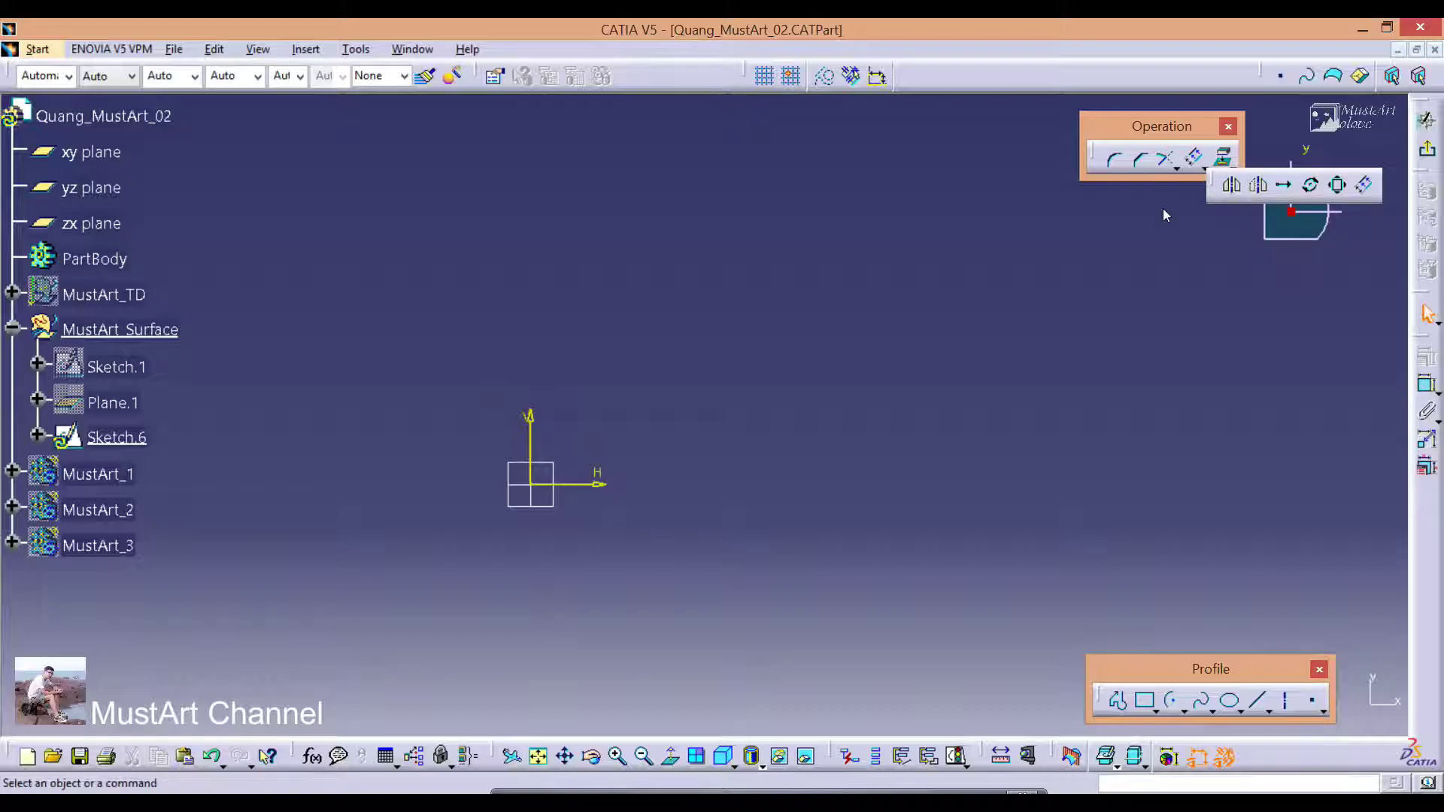
# Sketch a wide rectangle in the quadrant above the H axis and to the positive side of the V axis.
pyautogui.click(1145, 702)
pyautogui.click(751, 353)
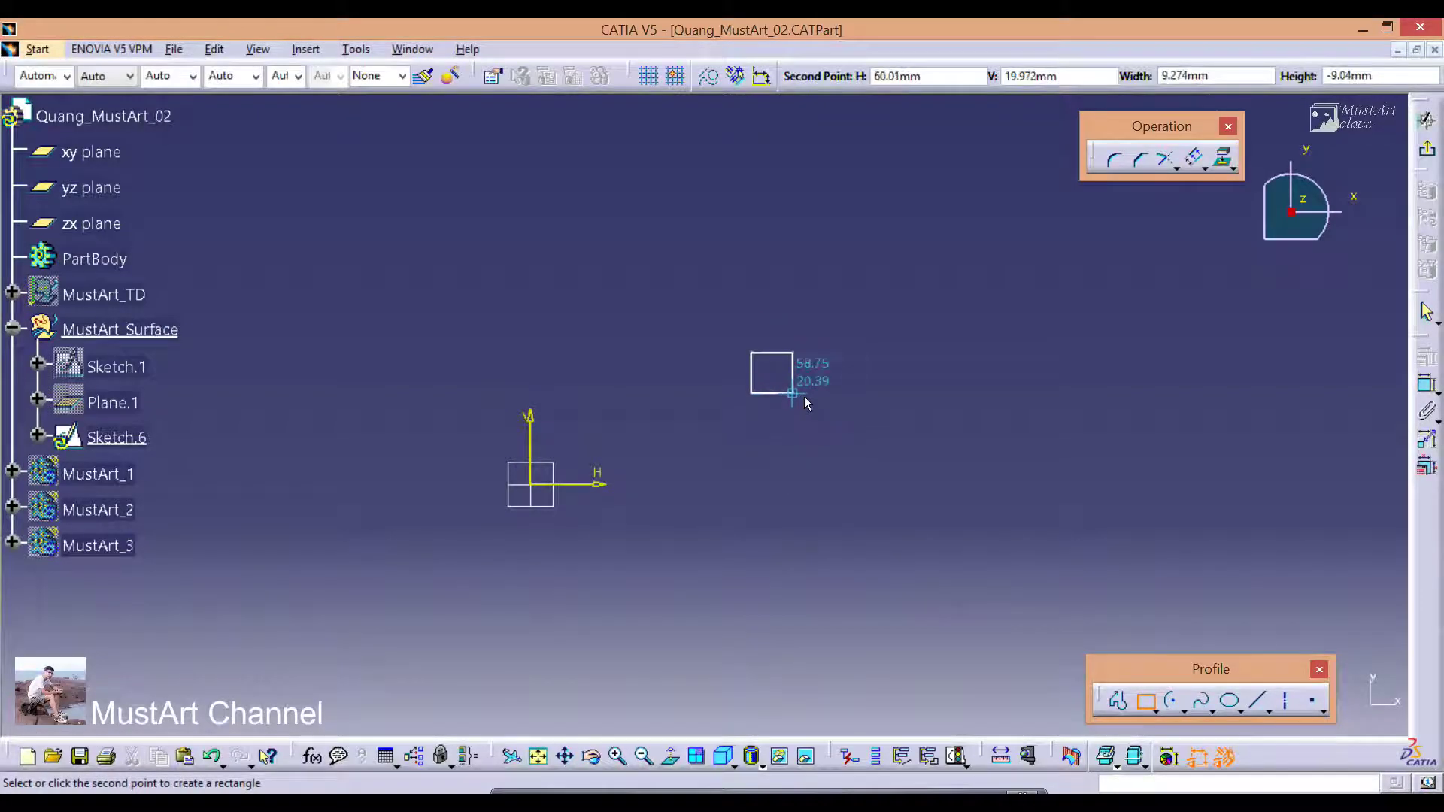
pyautogui.click(835, 400)
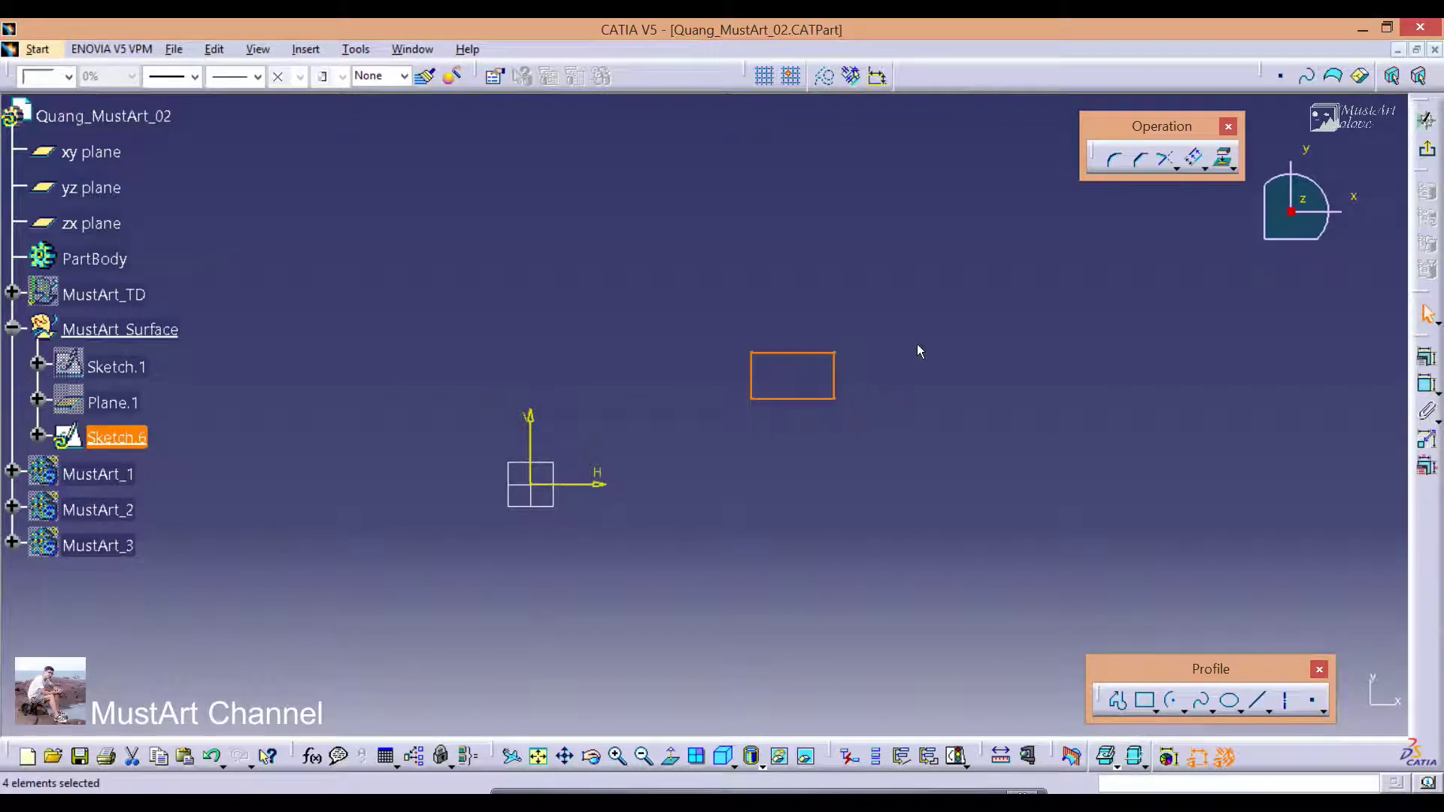
pyautogui.click(921, 343)
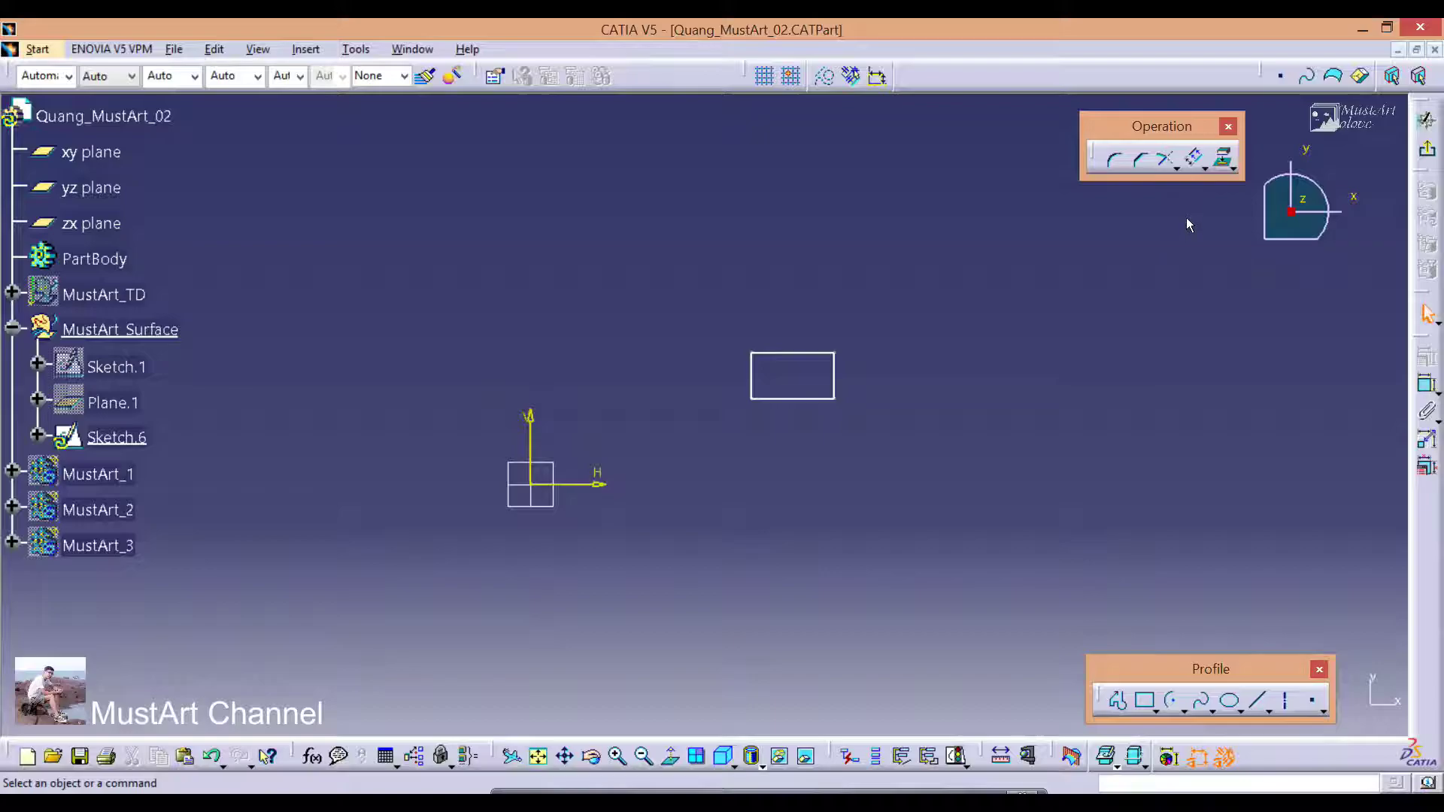
# Mirror the whole rectangle about the H axis, keeping the original.
pyautogui.click(1202, 165)
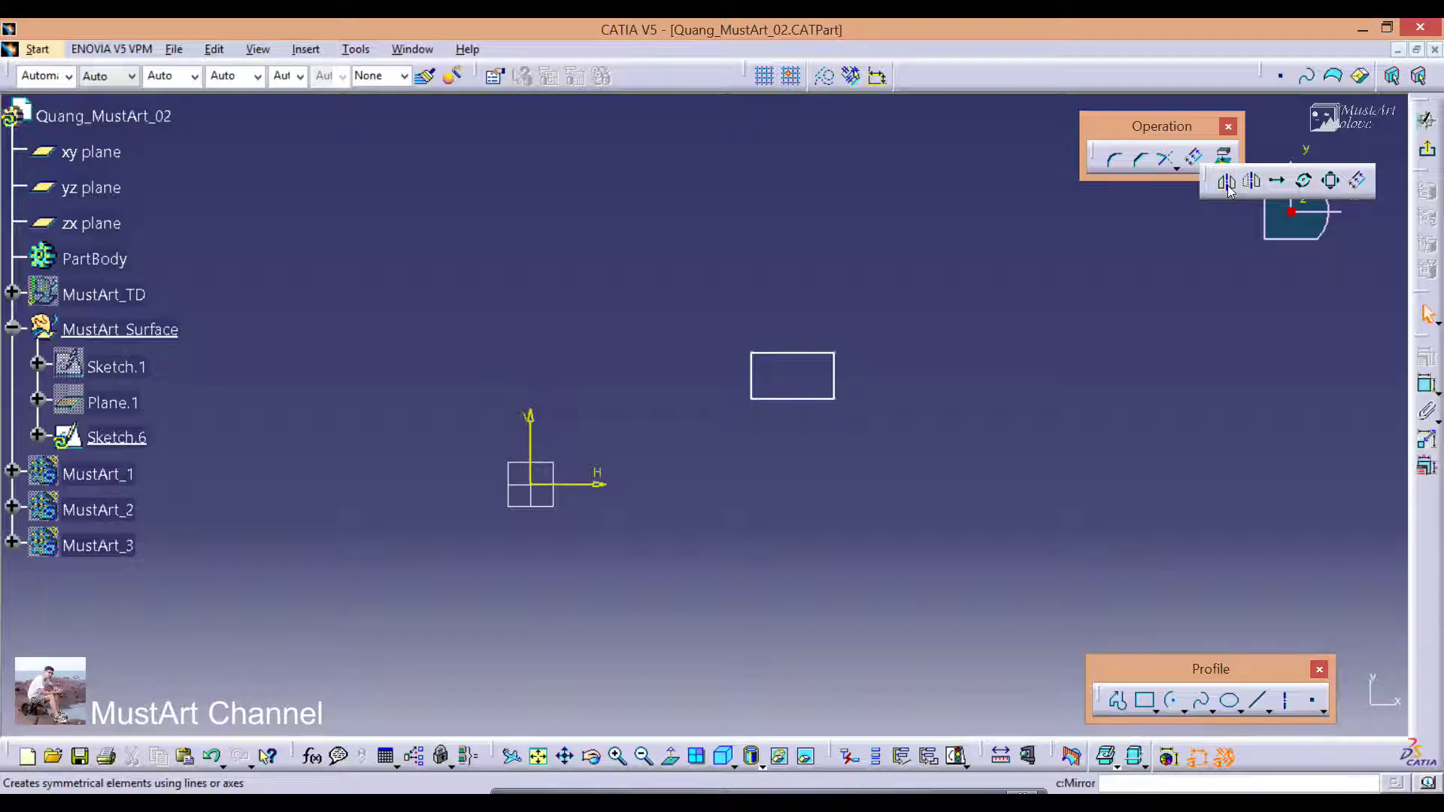
pyautogui.click(1227, 183)
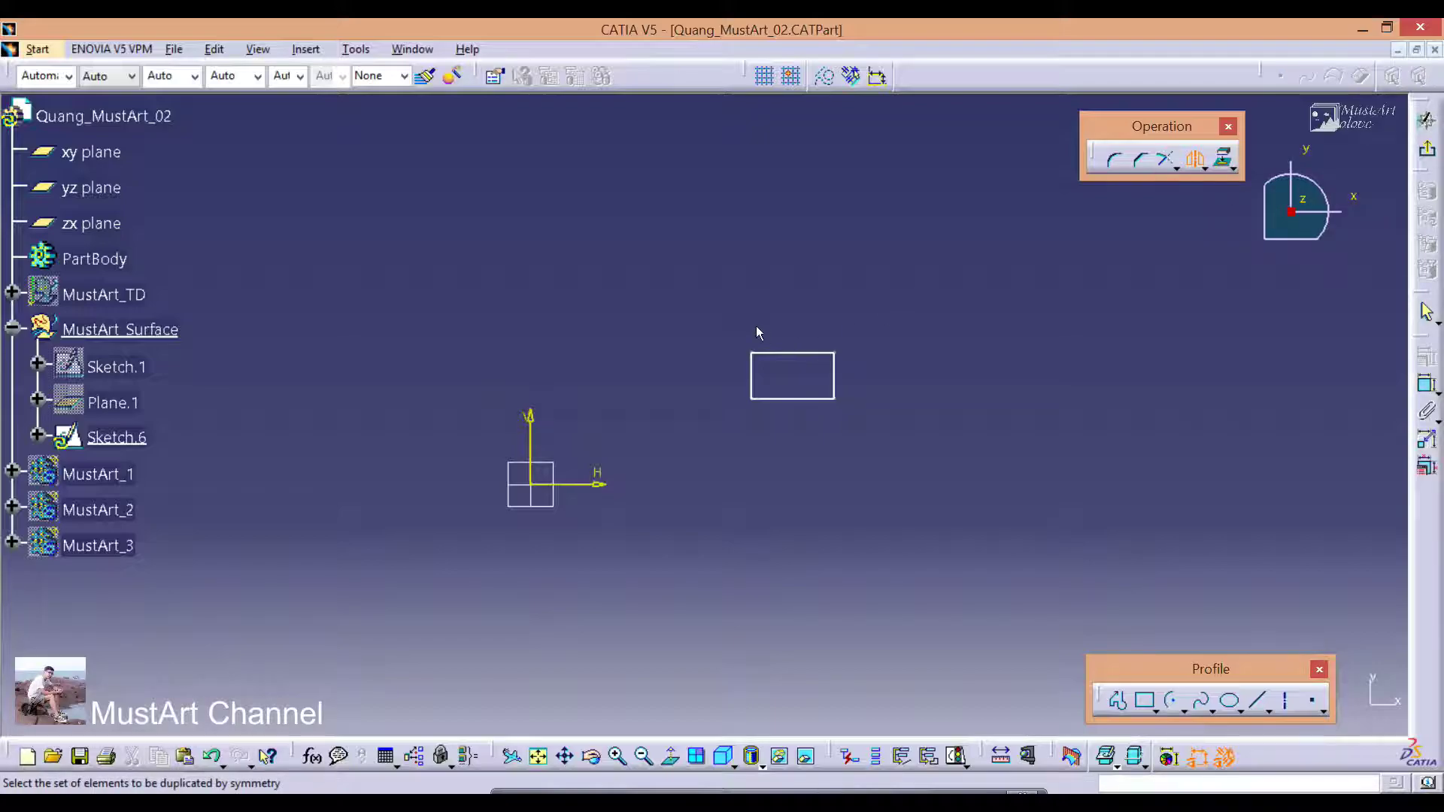
pyautogui.moveTo(706, 321); pyautogui.dragTo(950, 449)
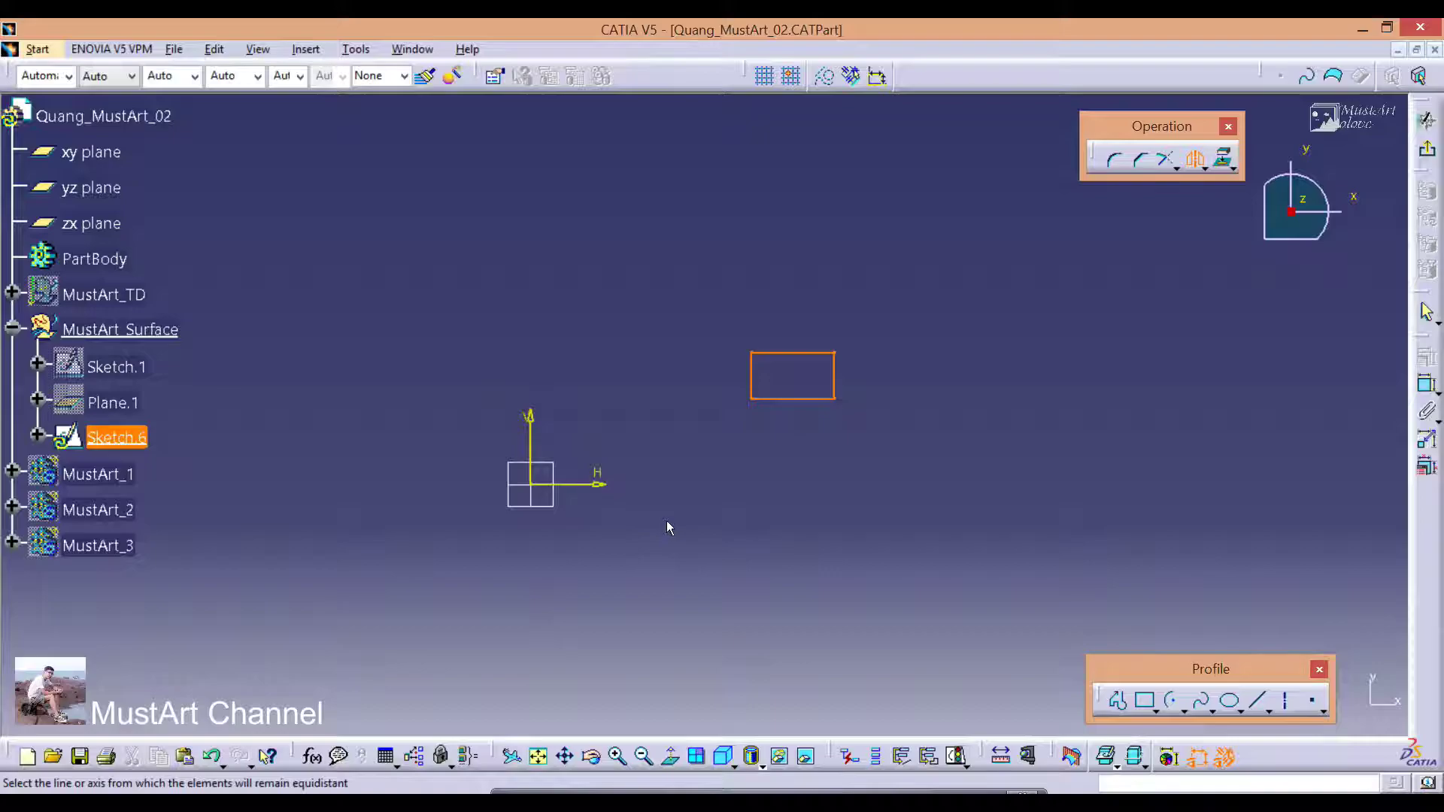
pyautogui.click(607, 487)
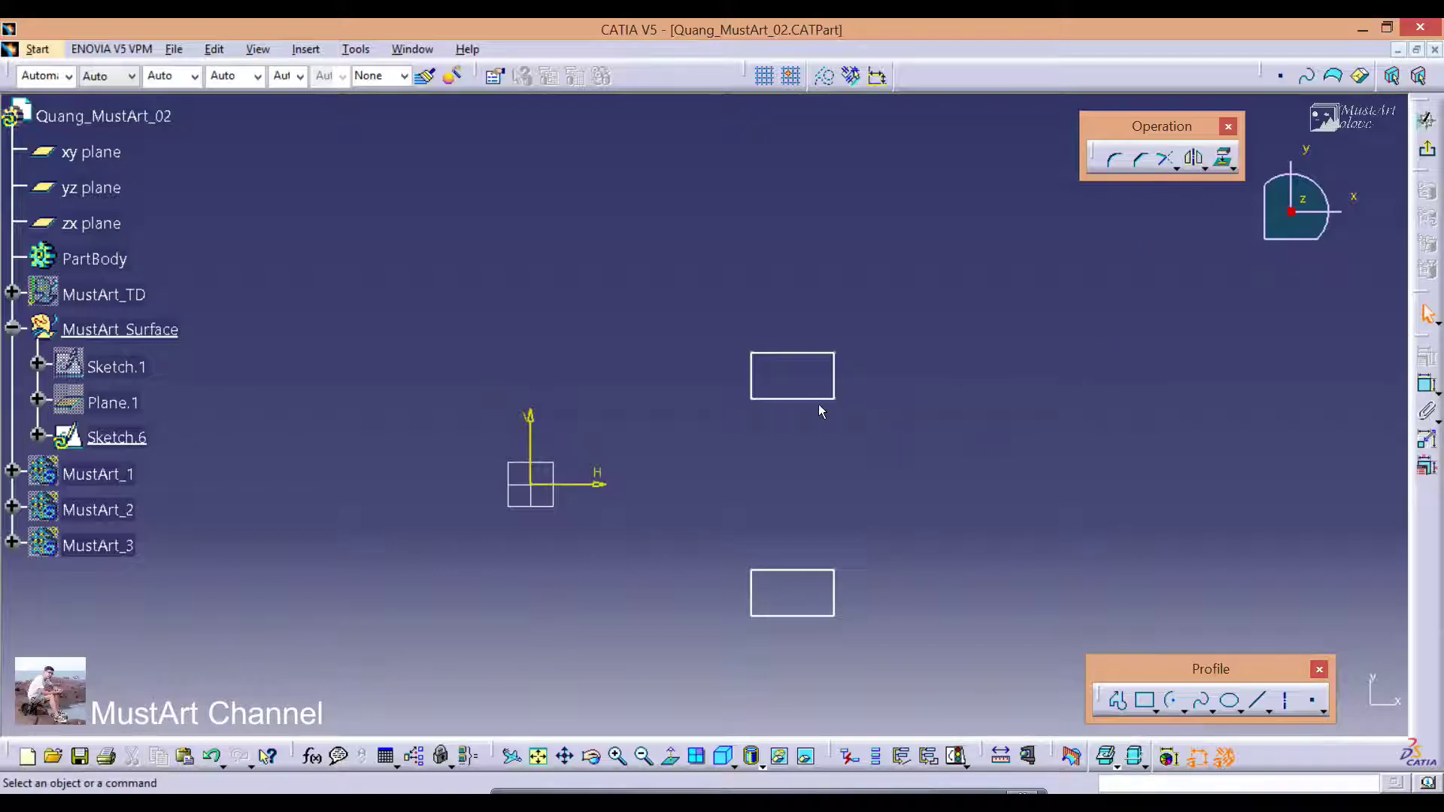
# Mirror the upper rectangle's top edge about its bottom edge, and undo the mirrored line.
pyautogui.click(796, 353)
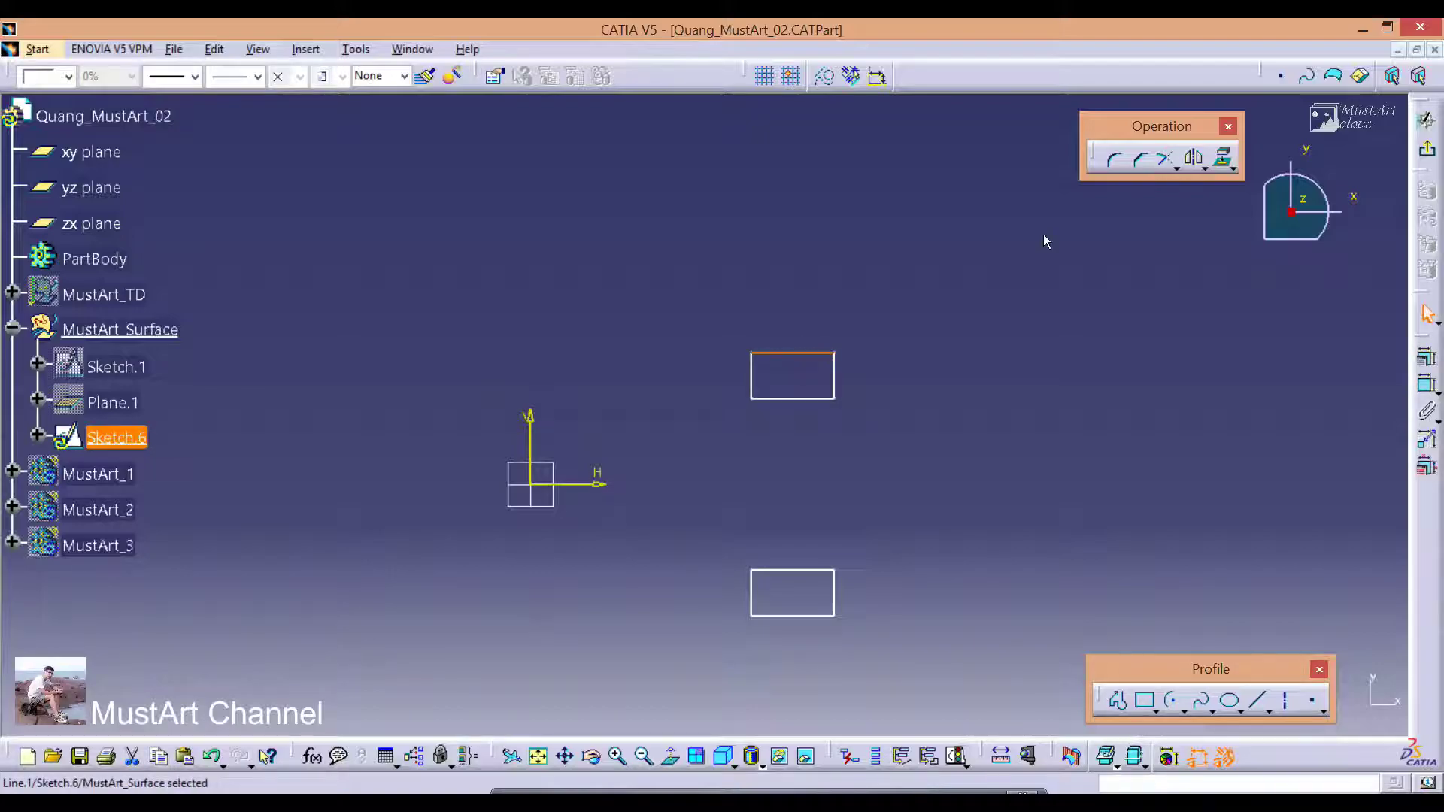
pyautogui.click(1195, 160)
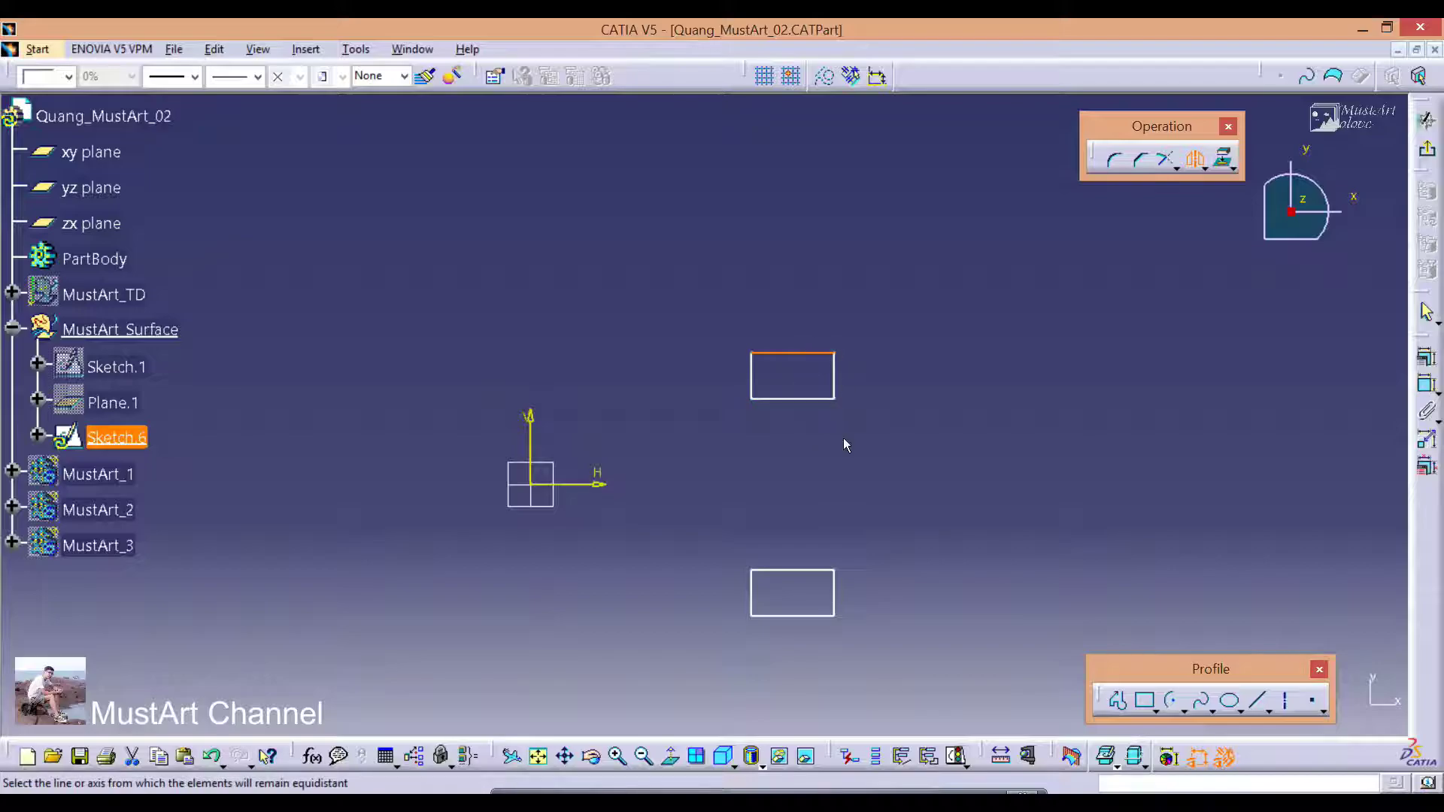
pyautogui.click(812, 399)
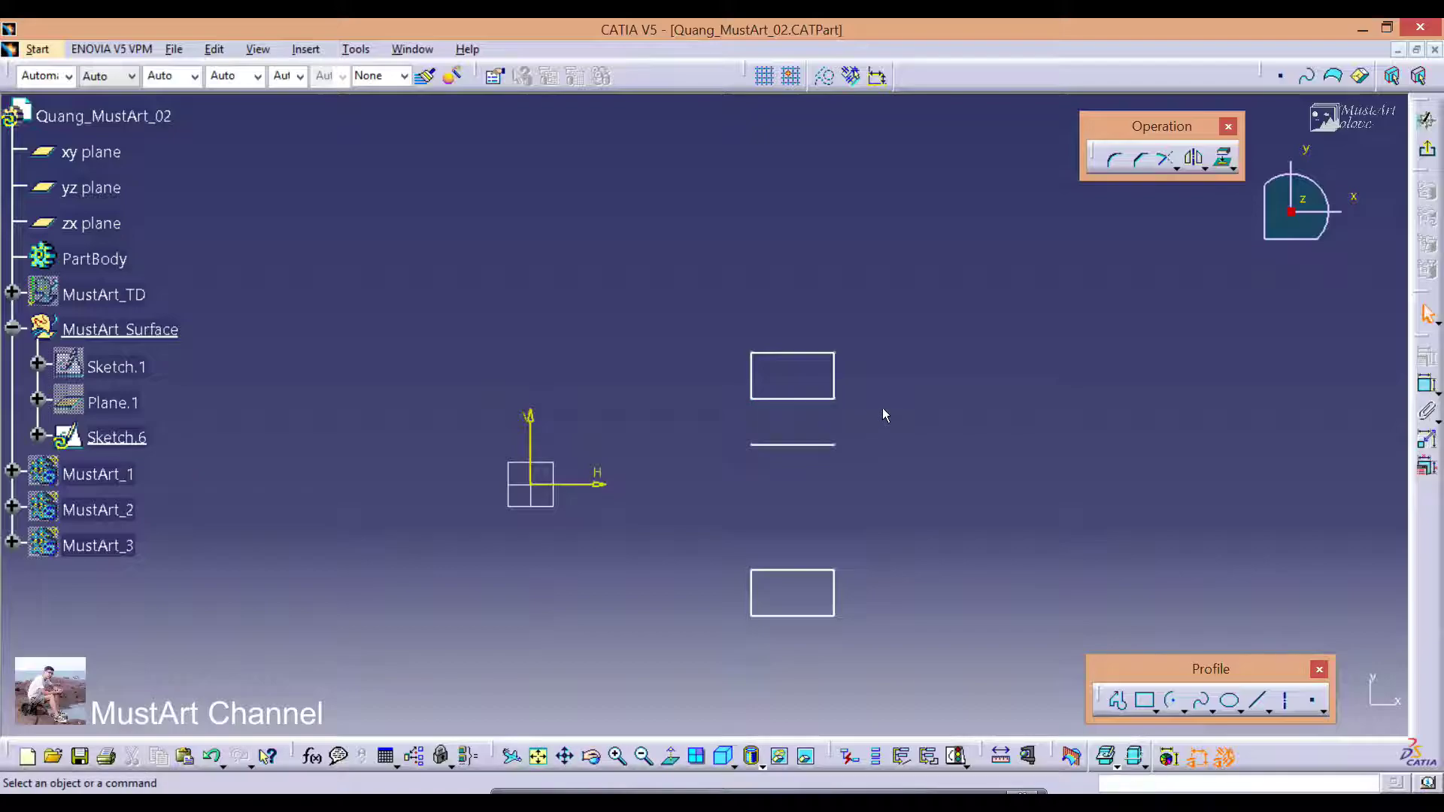
pyautogui.hotkey('ctrl', 'z')
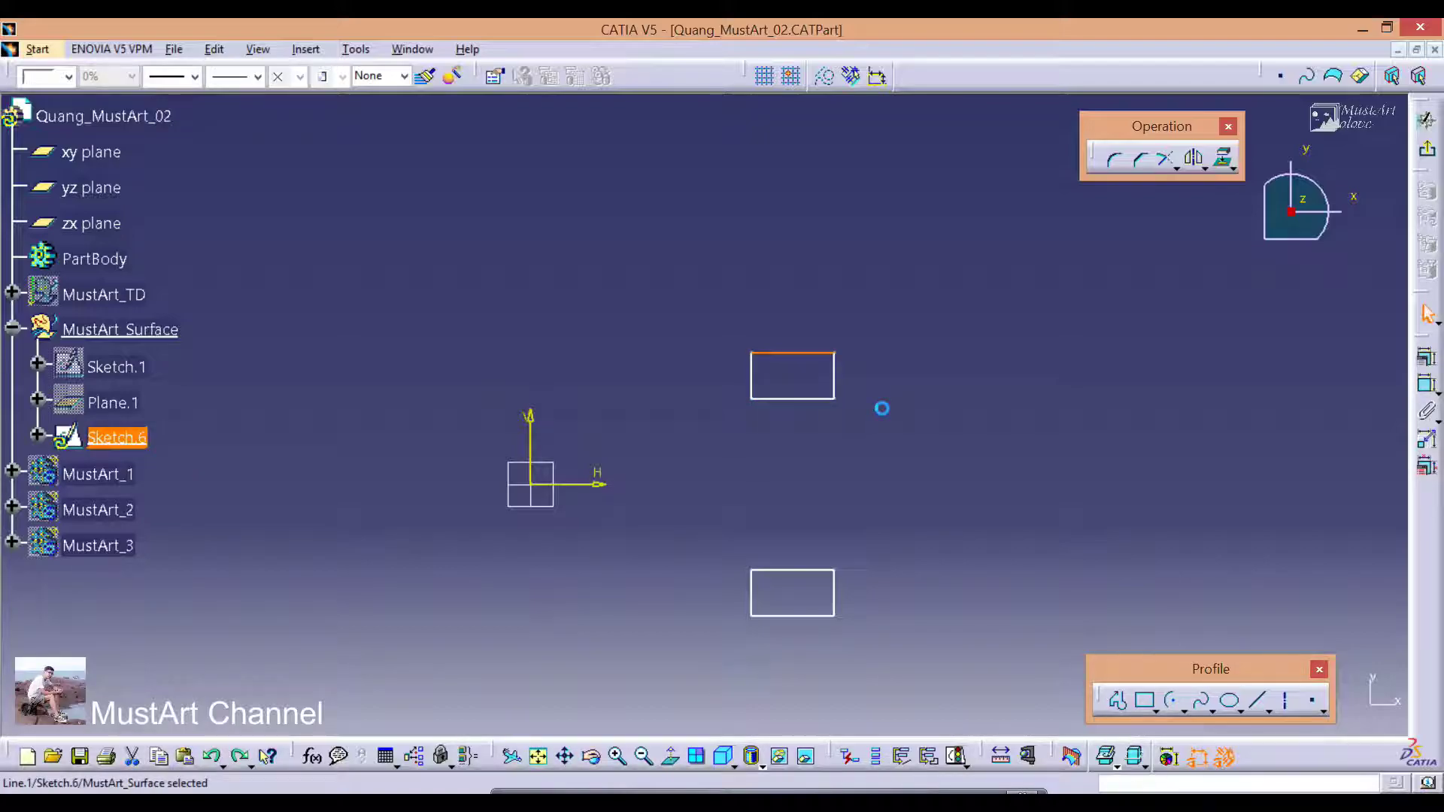
pyautogui.click(878, 406)
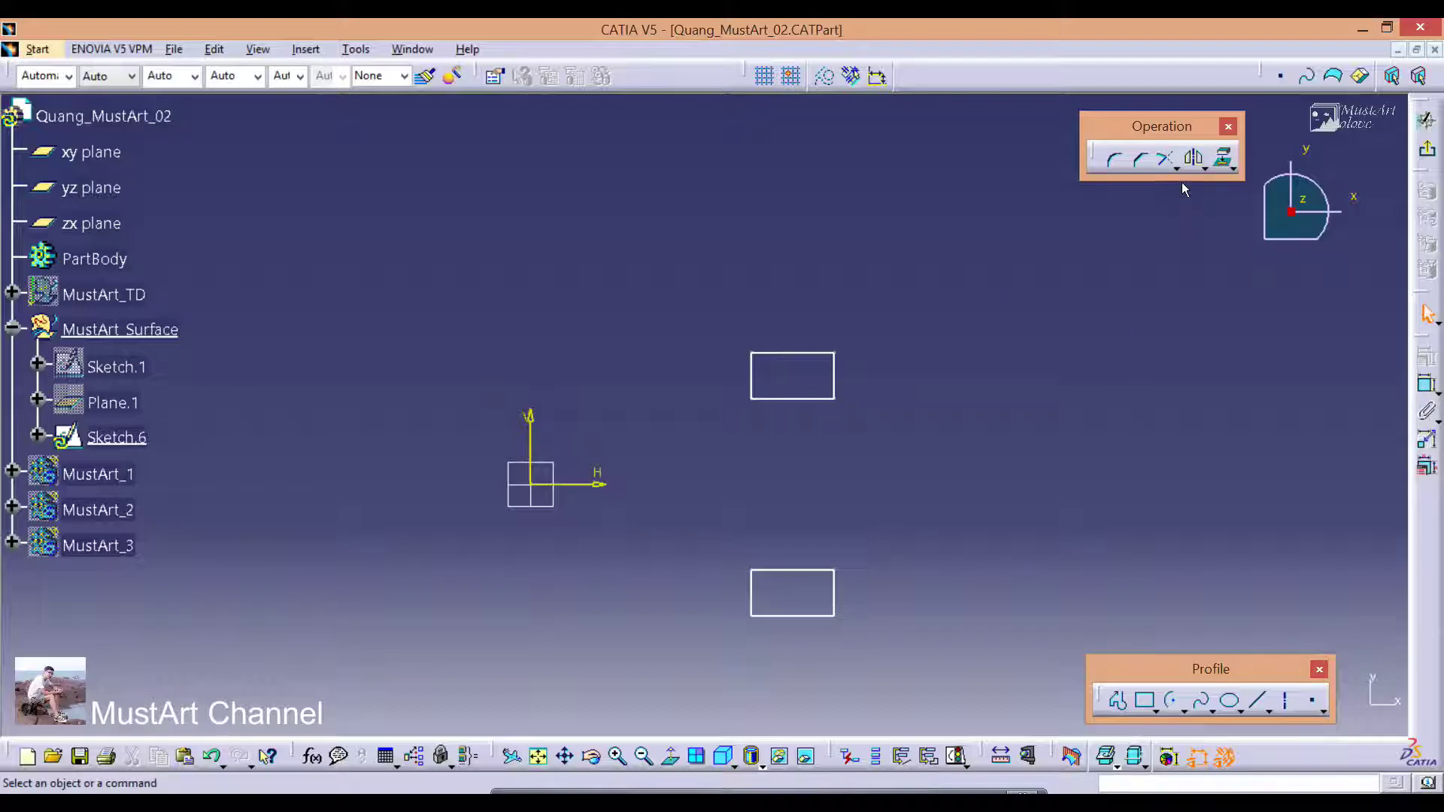
# Mirror the upper rectangle about the V axis, and undo that mirrored copy.
pyautogui.moveTo(880, 424); pyautogui.dragTo(695, 298)
pyautogui.click(1196, 161)
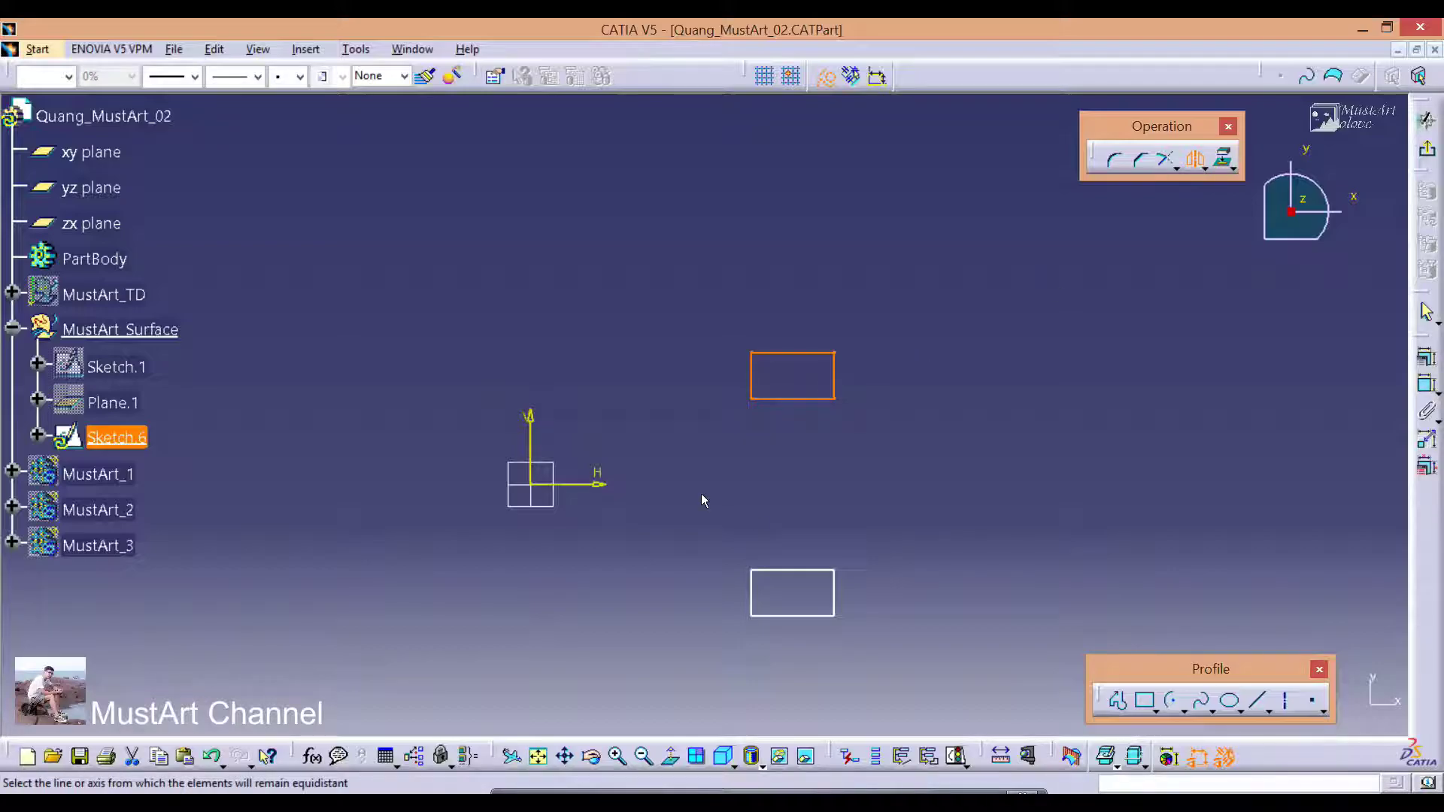
pyautogui.click(533, 438)
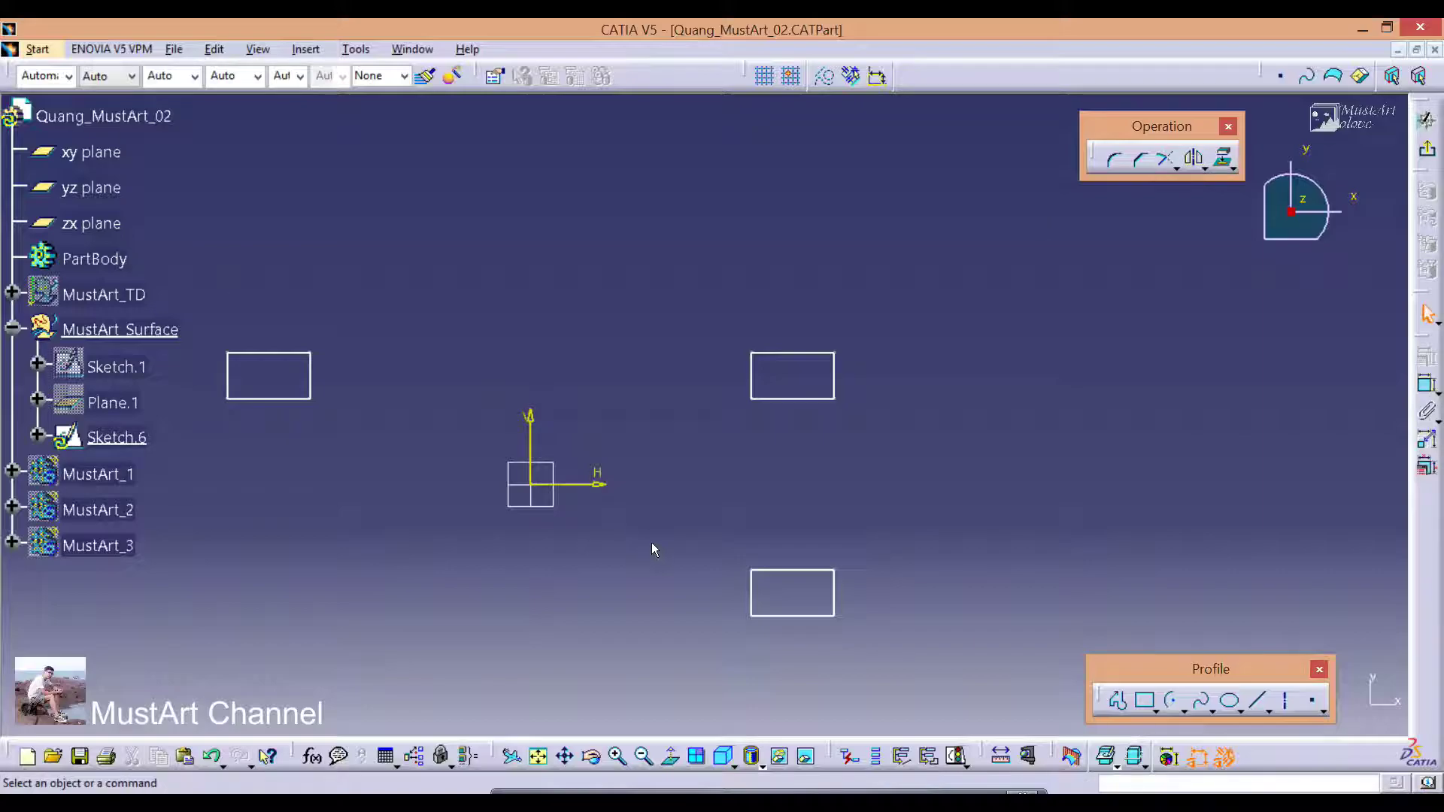
pyautogui.hotkey('ctrl', 'z')
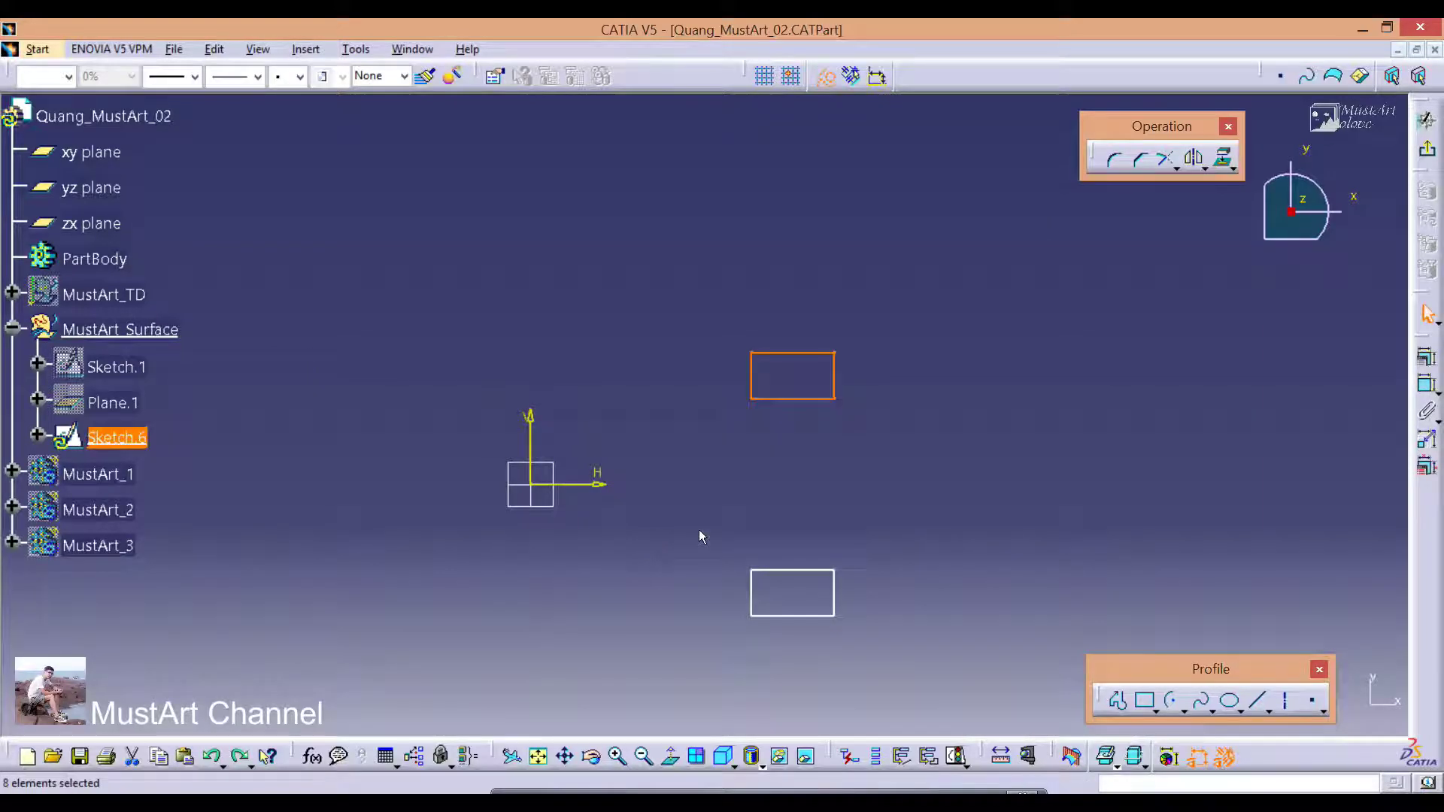
# Delete the mirrored rectangle below the H axis.
pyautogui.click(1090, 434)
pyautogui.moveTo(662, 546); pyautogui.dragTo(905, 651)
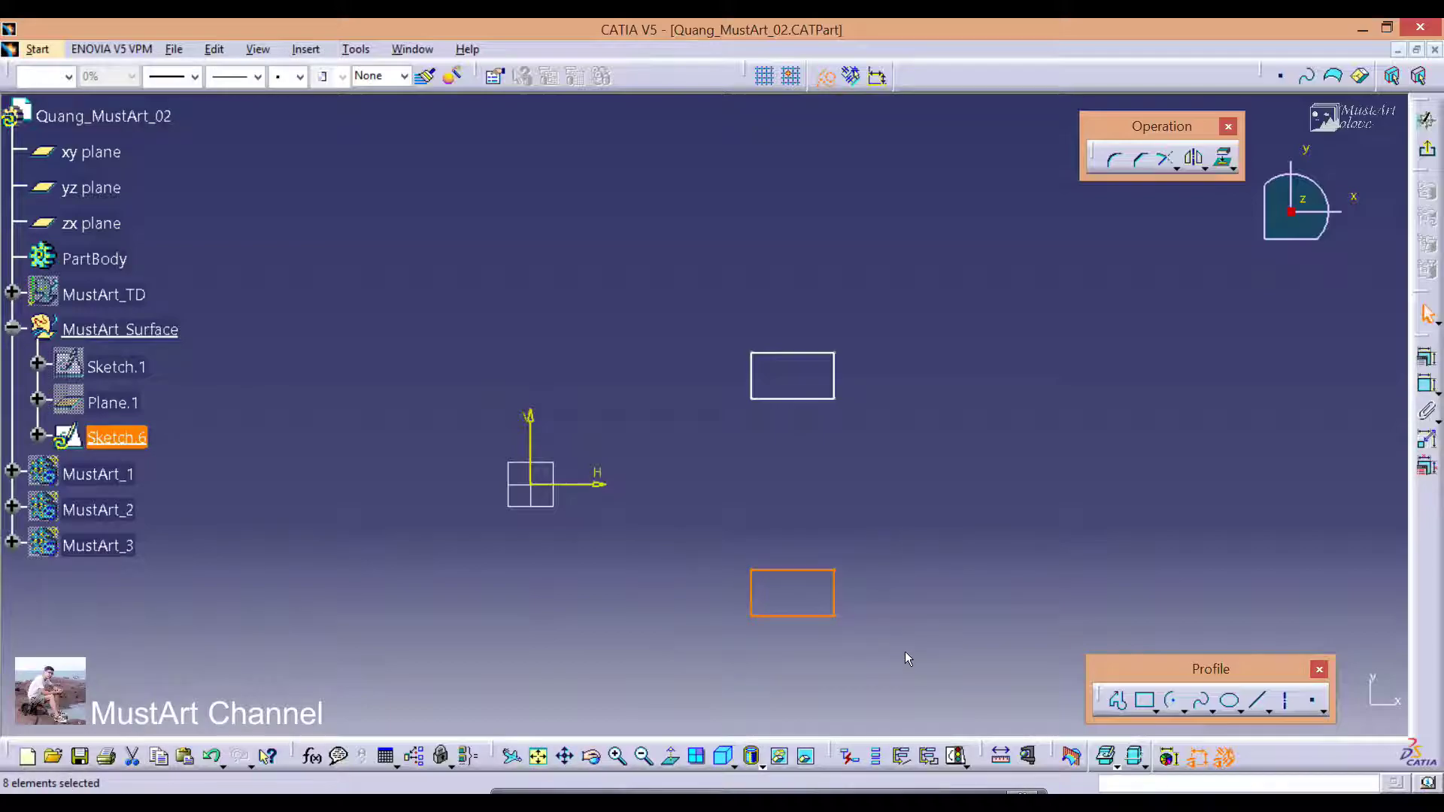
pyautogui.press('Delete')
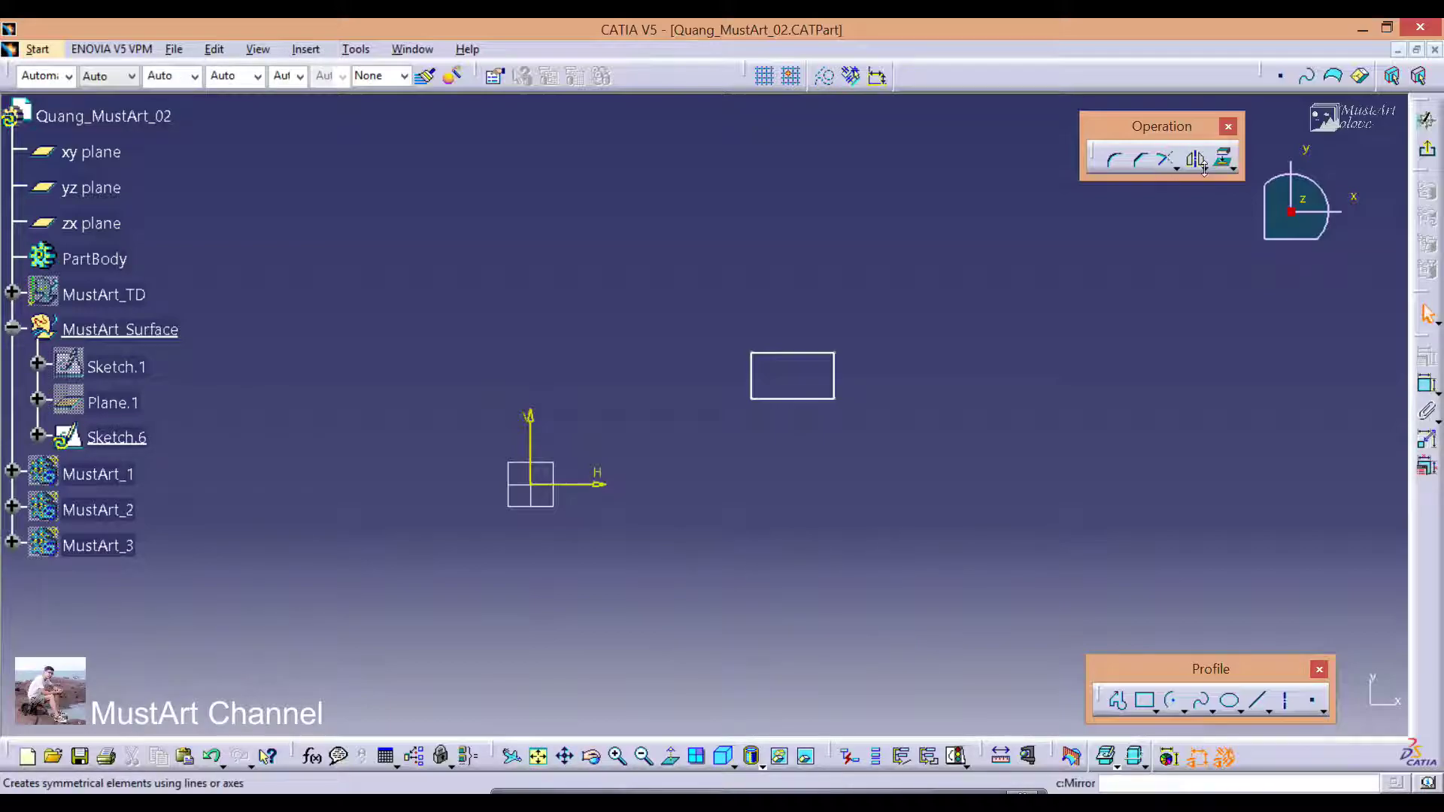
# Flip the rectangle across the H axis with Symmetry, without duplicating it, and undo the move.
pyautogui.click(1206, 170)
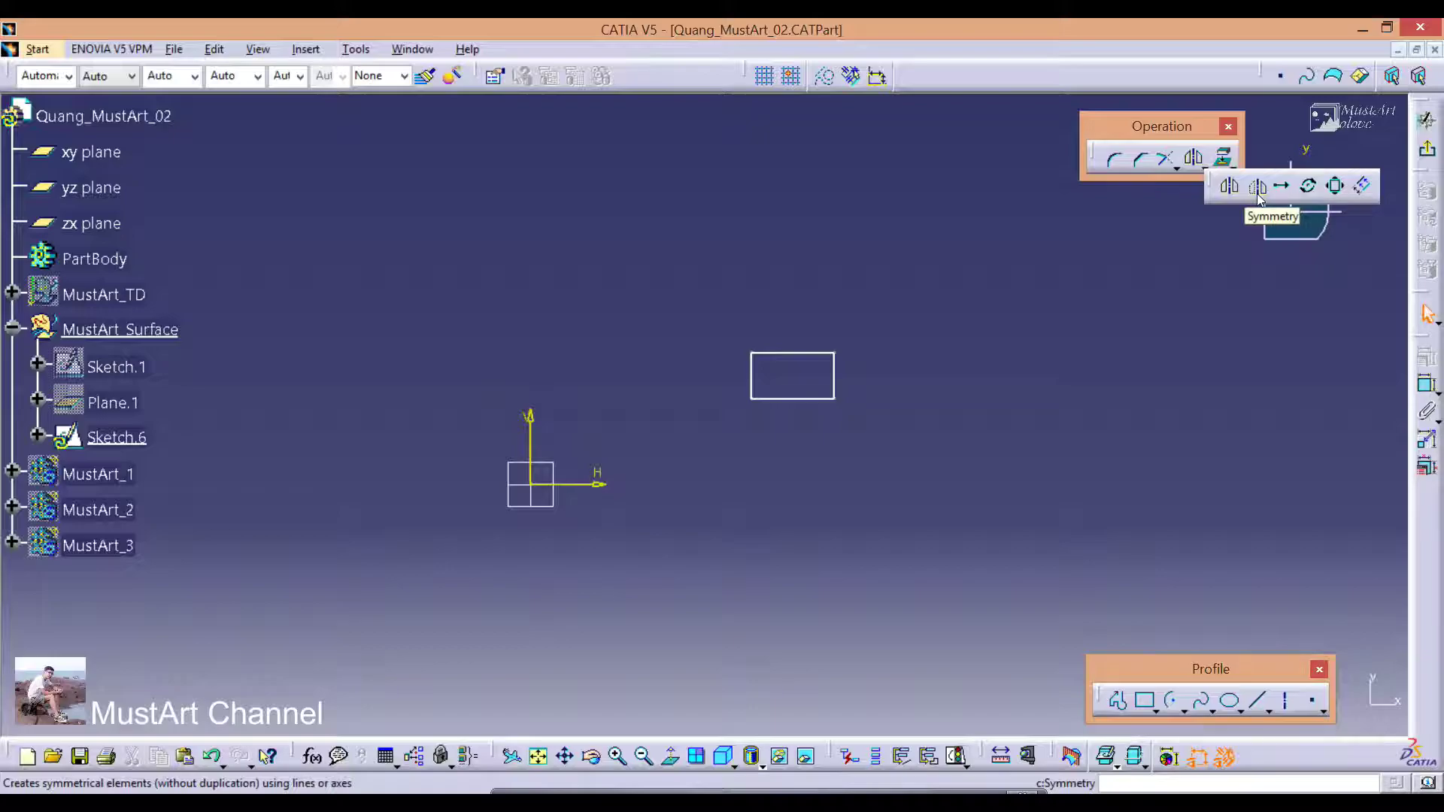
pyautogui.click(1257, 192)
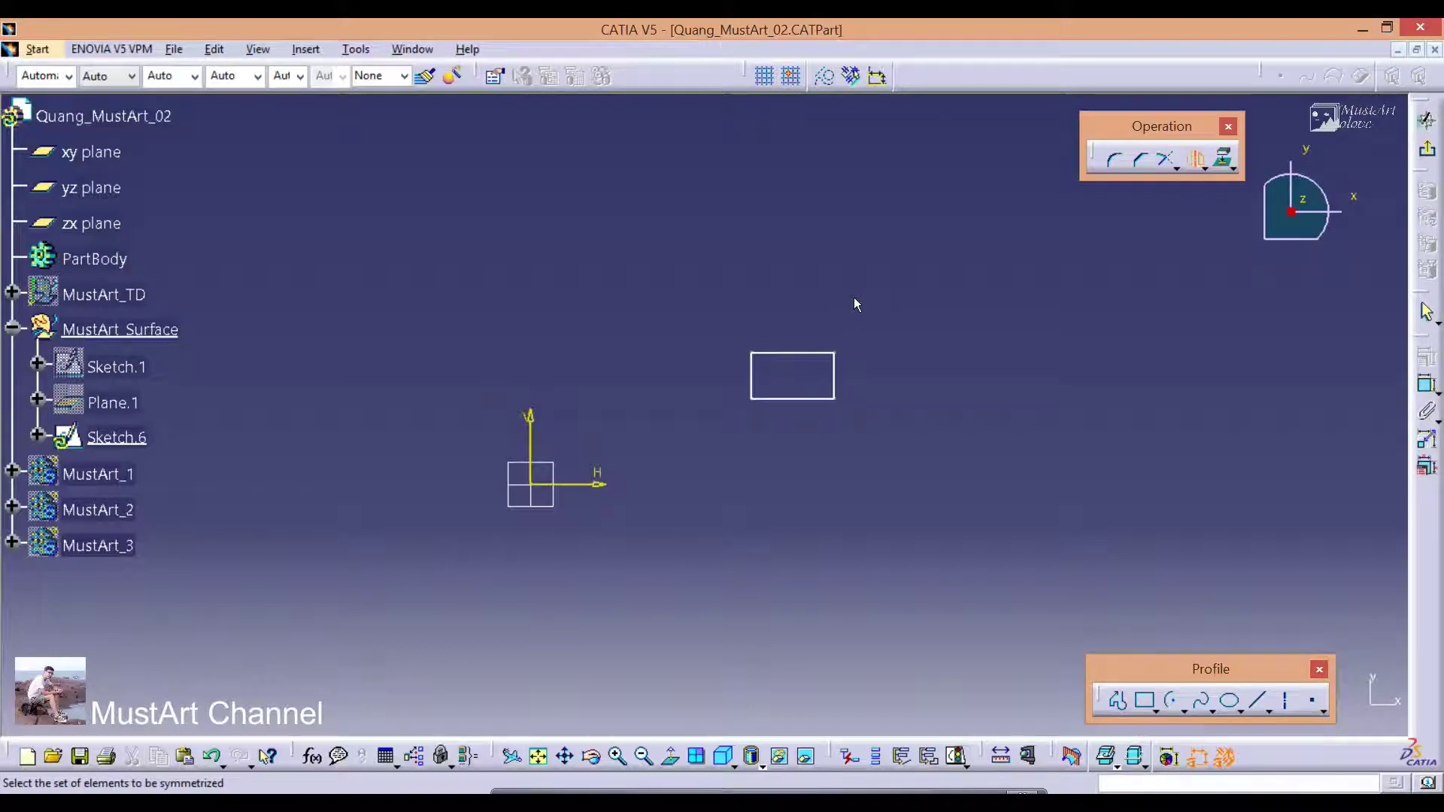
pyautogui.moveTo(672, 302); pyautogui.dragTo(896, 434)
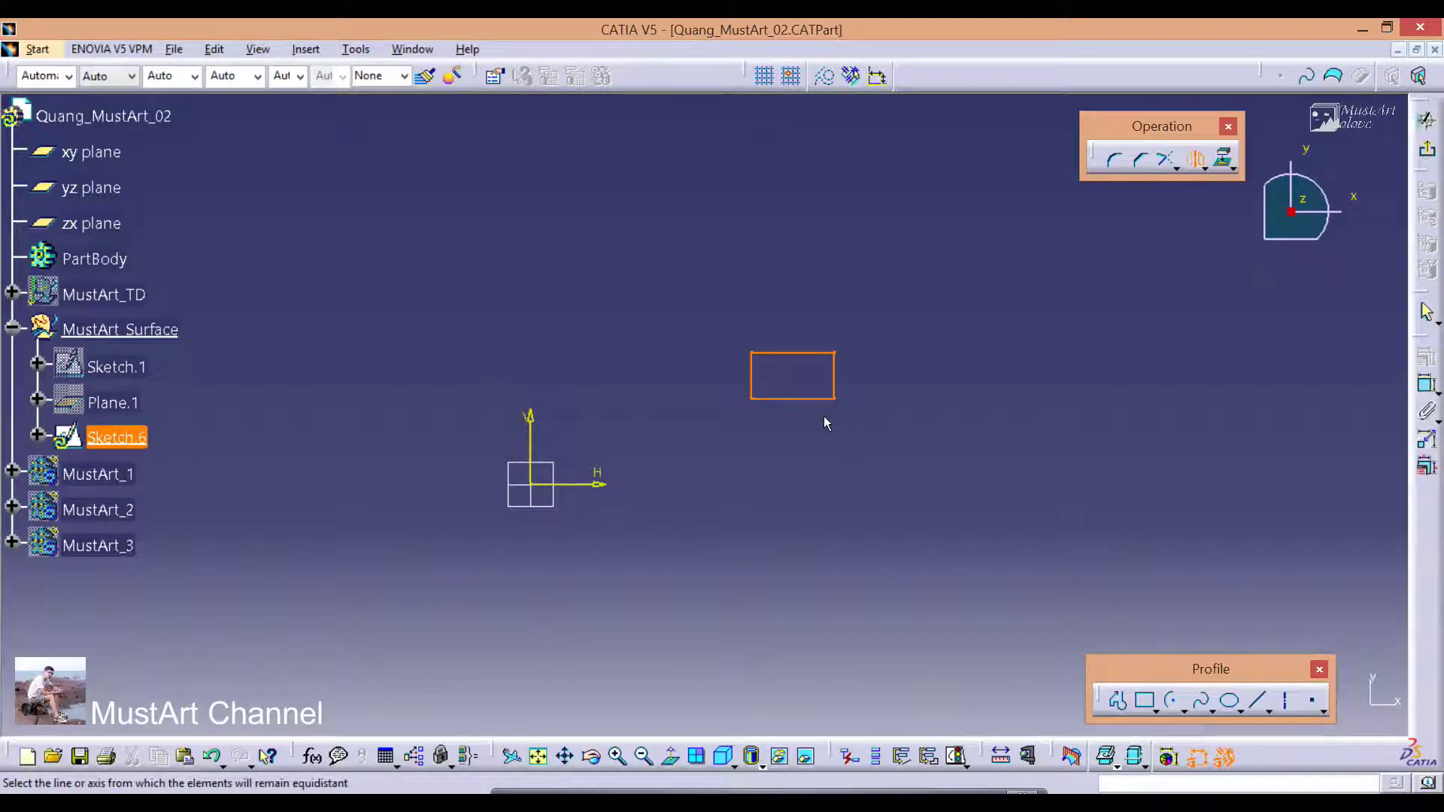
pyautogui.click(583, 487)
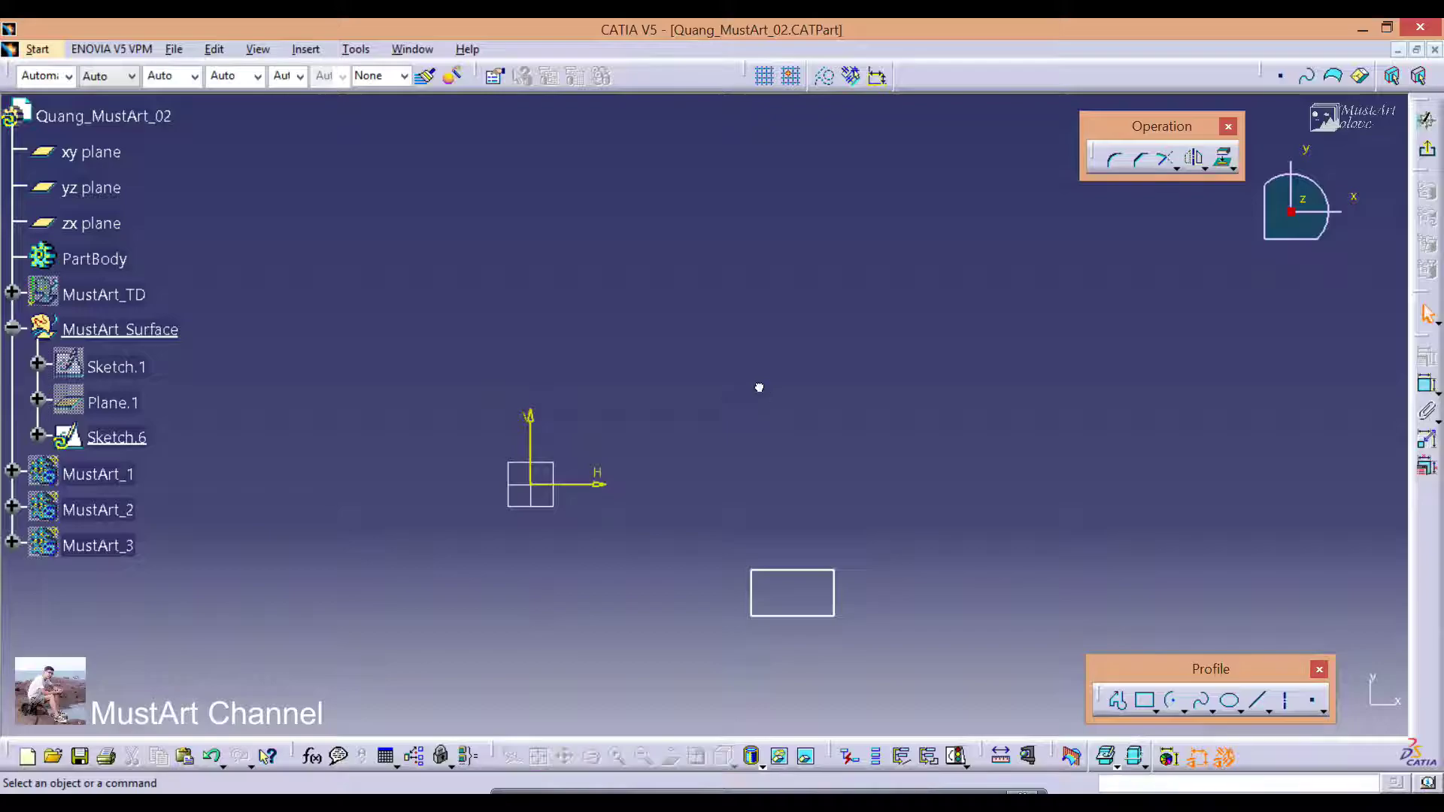
pyautogui.hotkey('ctrl', 'z')
pyautogui.hotkey('ctrl', 'y')
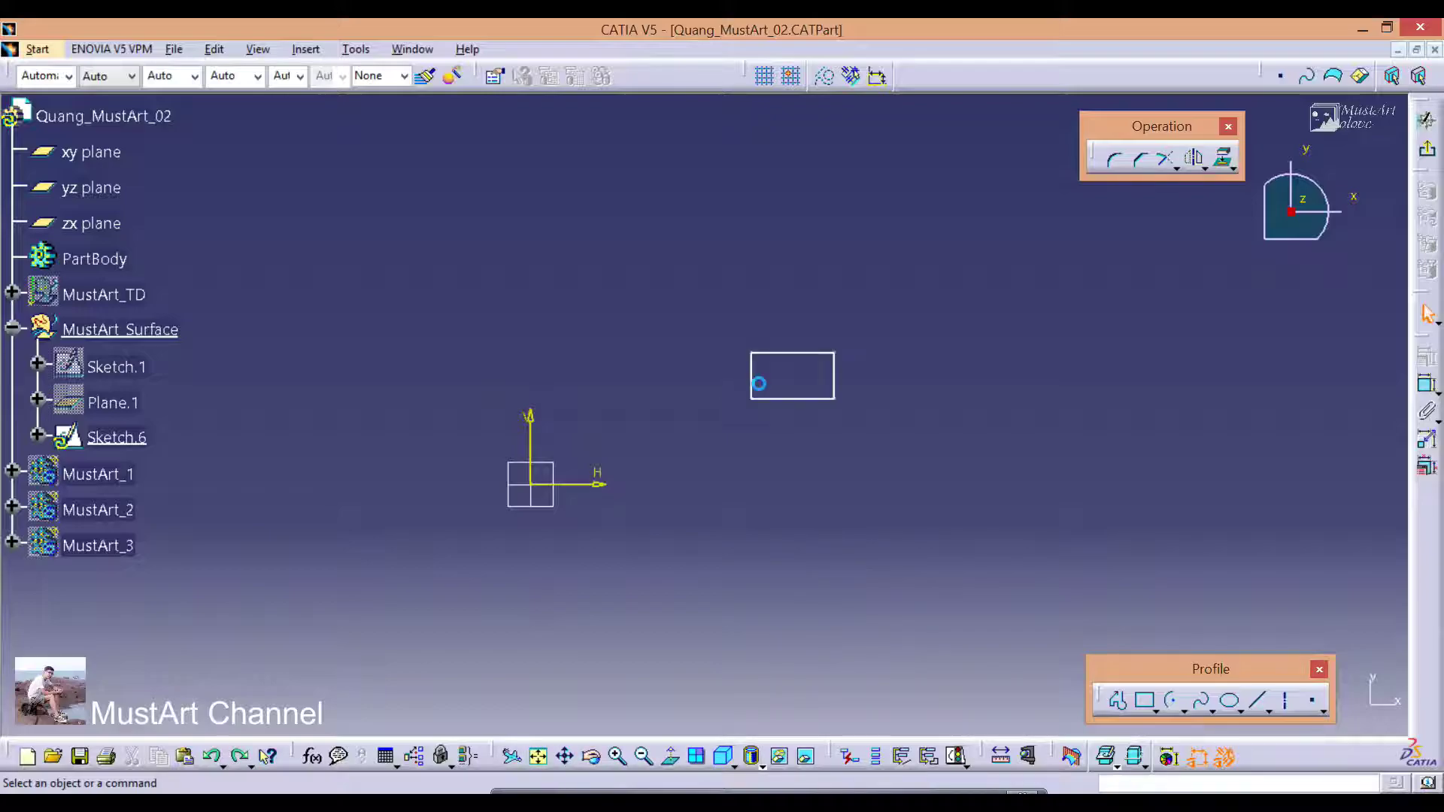
# Translate one duplicate of the rectangle from its lower-left corner to a point above and slightly left of the original.
pyautogui.click(1205, 168)
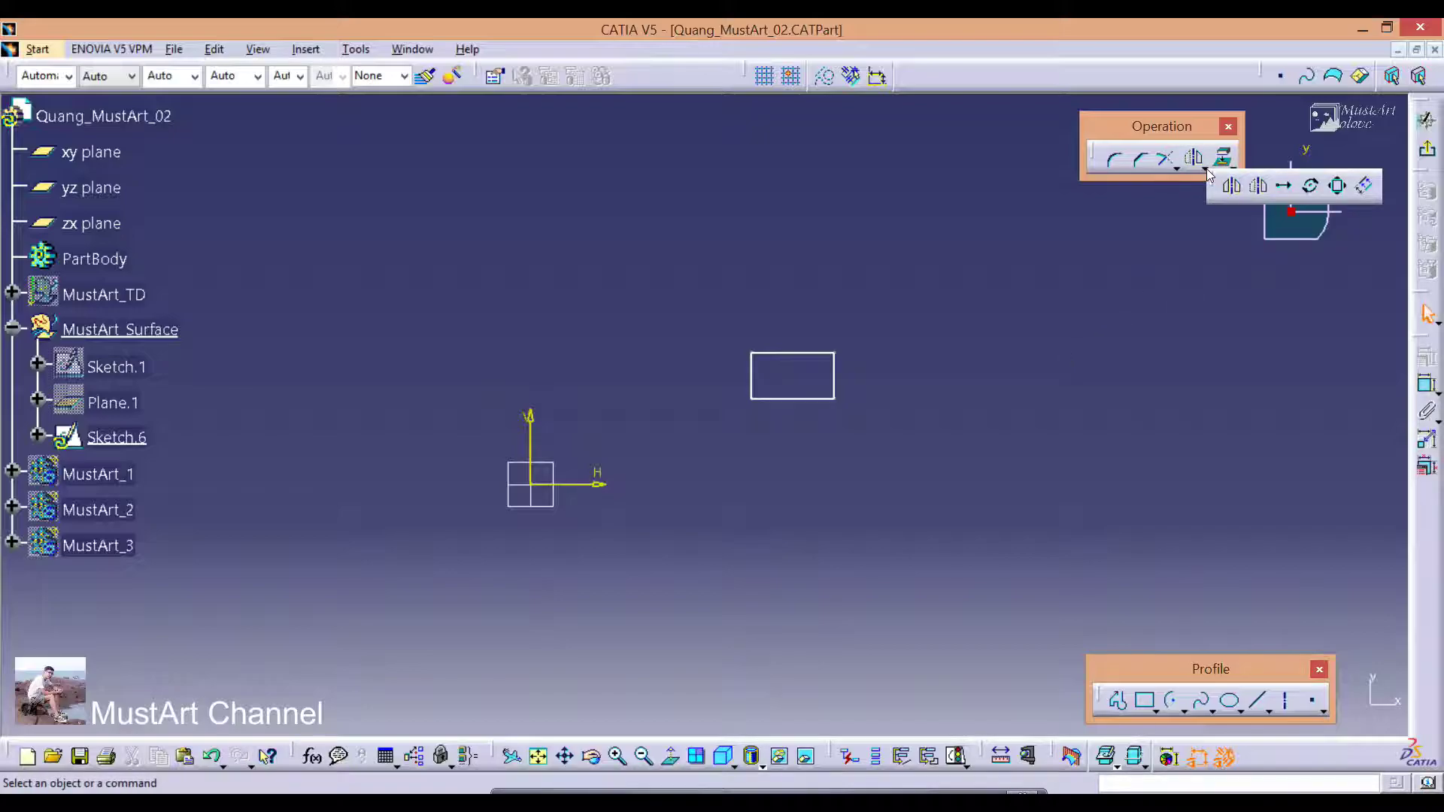
pyautogui.click(1286, 193)
pyautogui.moveTo(686, 319); pyautogui.dragTo(923, 431)
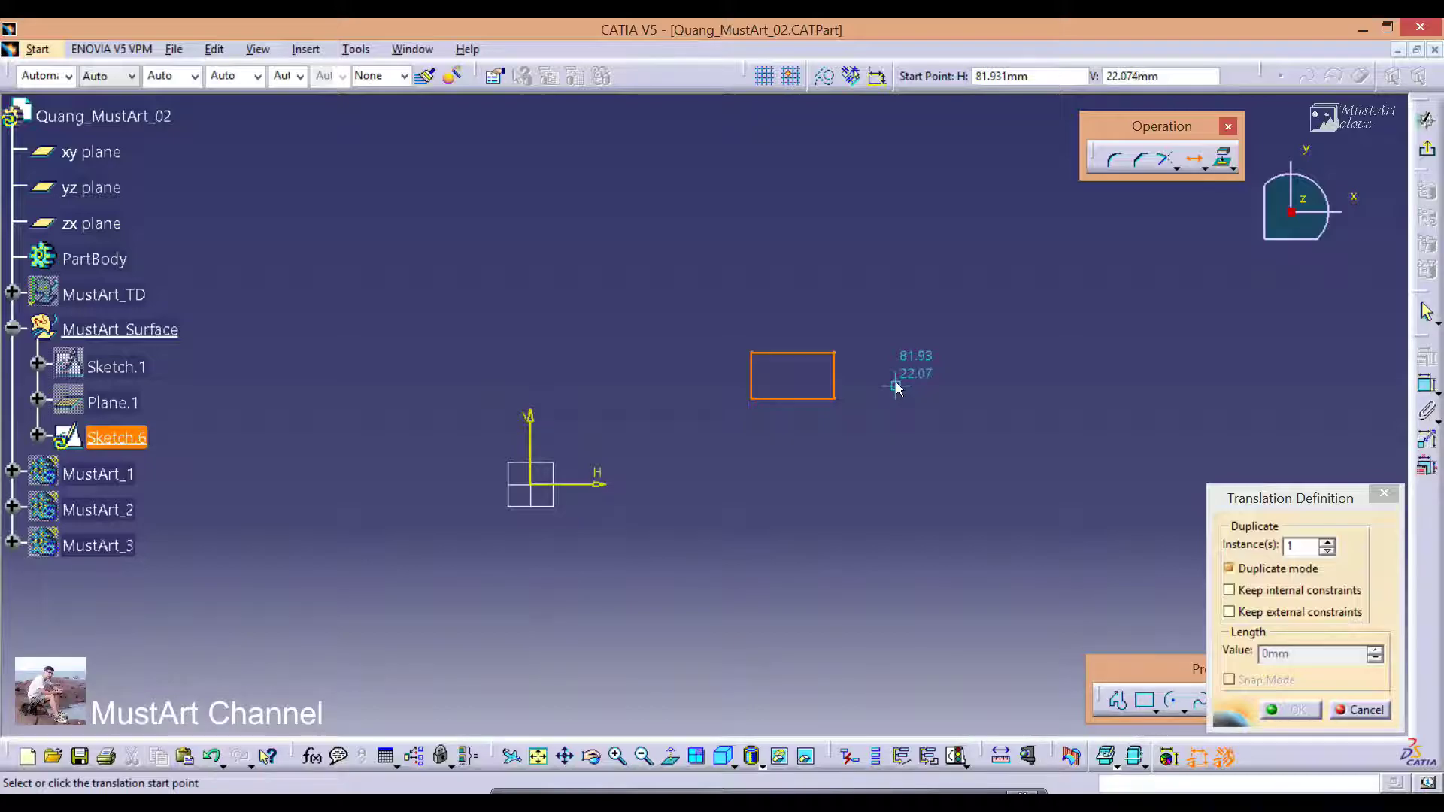
pyautogui.click(753, 399)
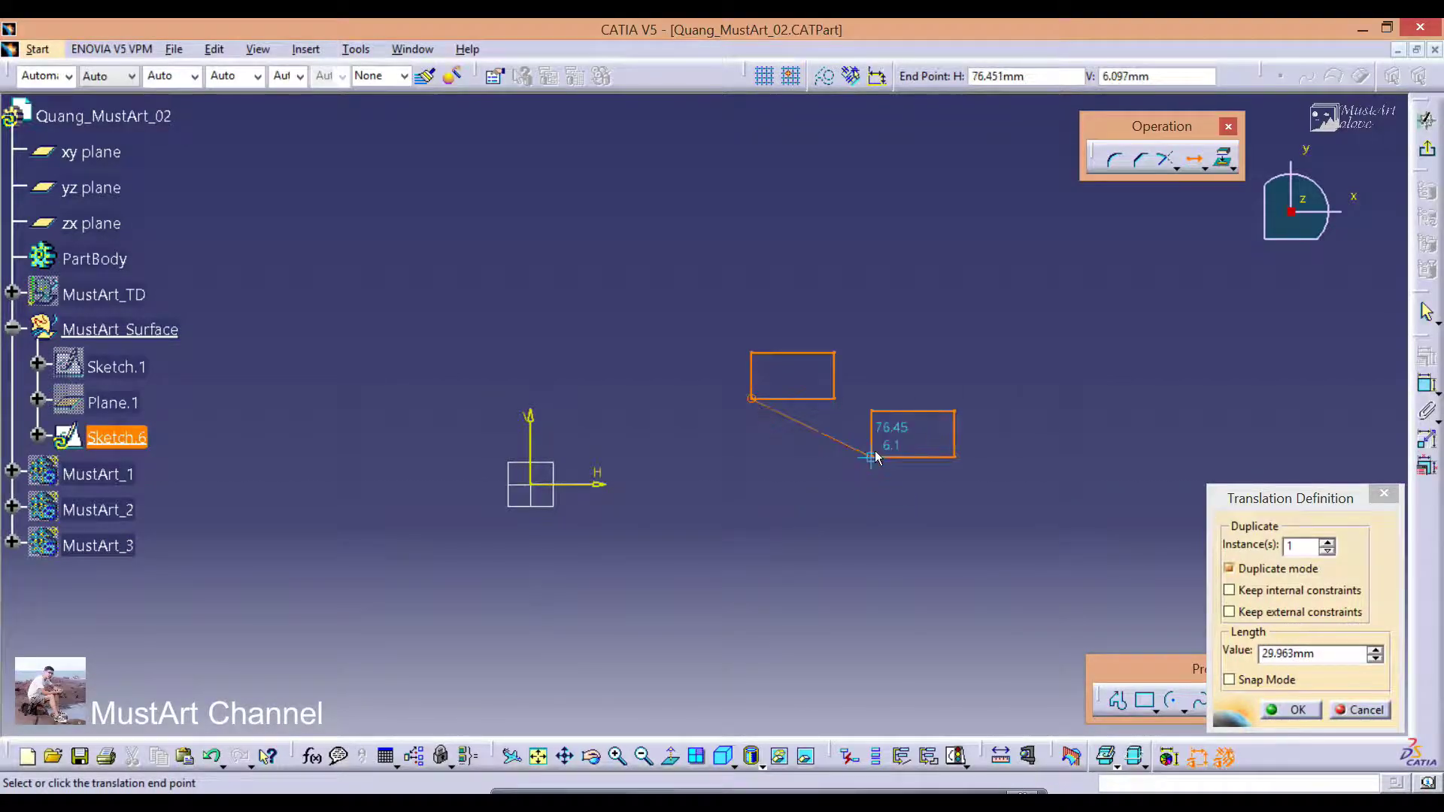
pyautogui.click(697, 284)
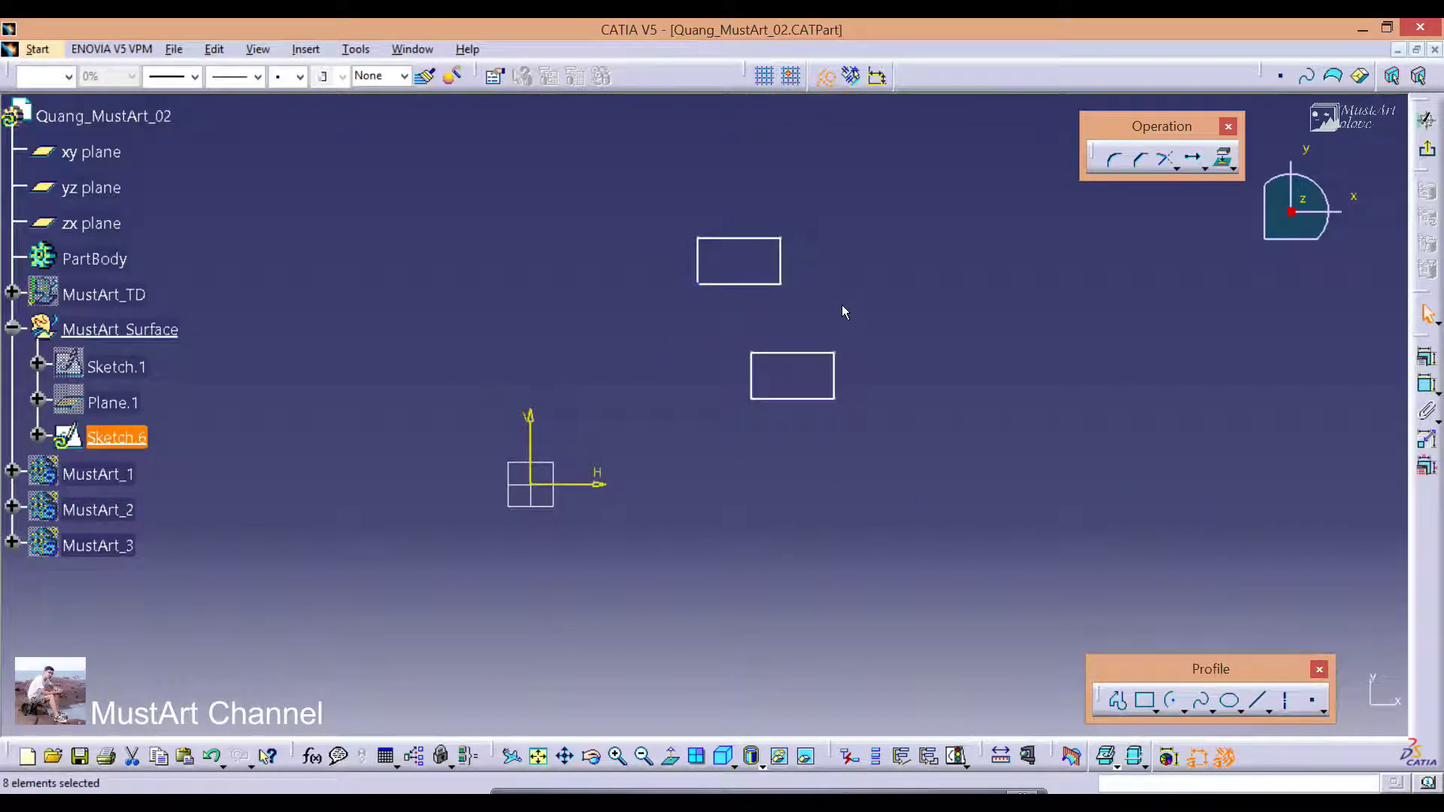
pyautogui.press('Escape')
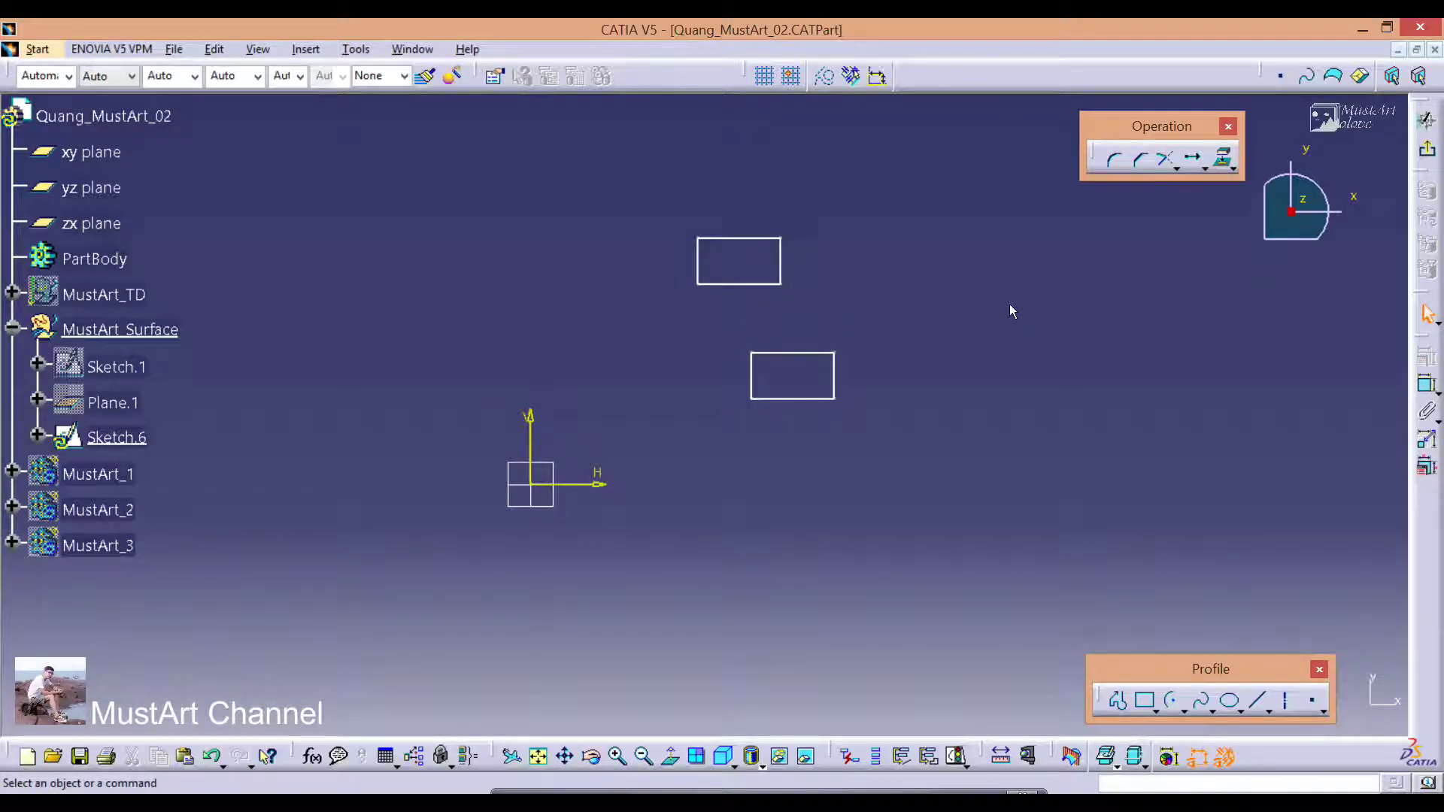
pyautogui.click(1193, 158)
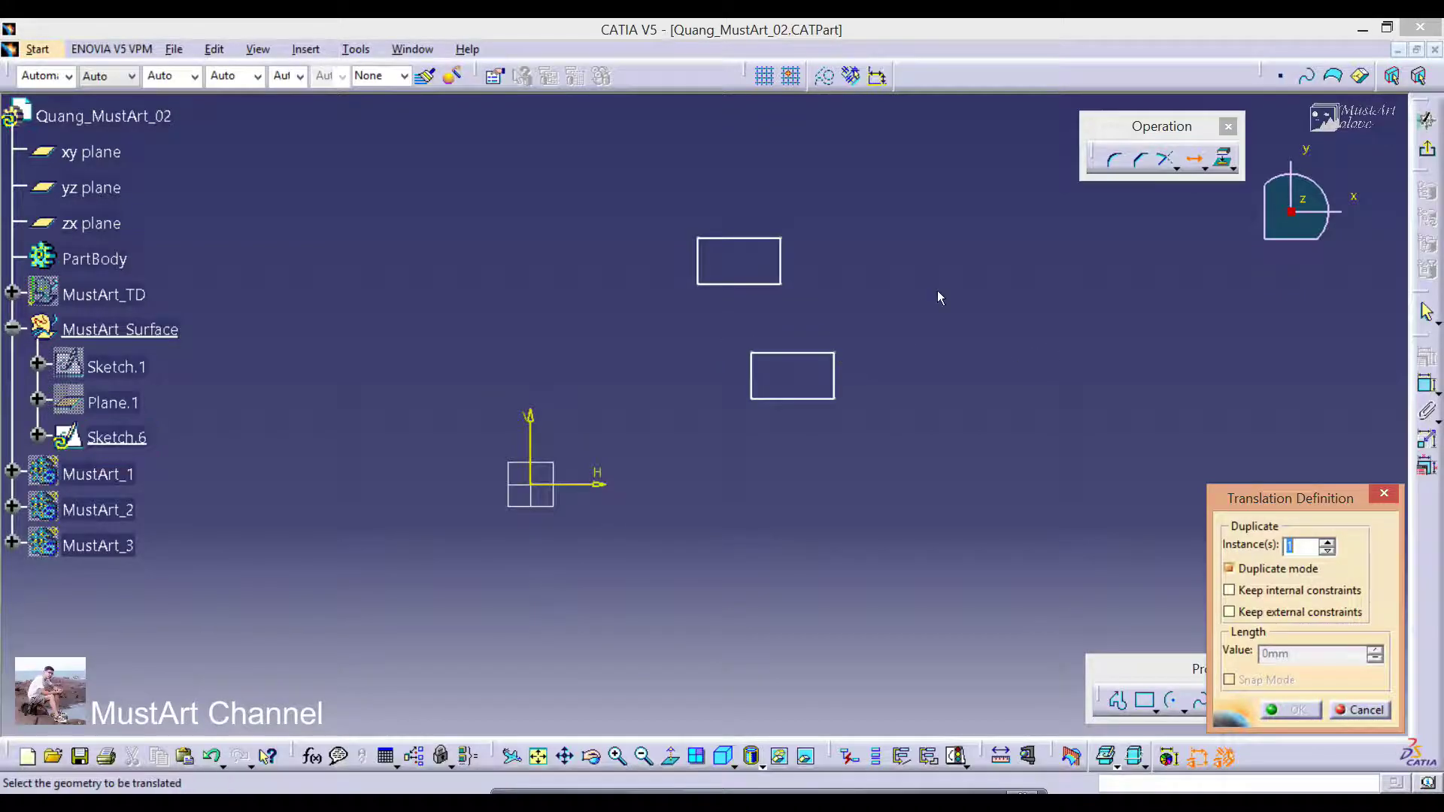
pyautogui.click(1196, 161)
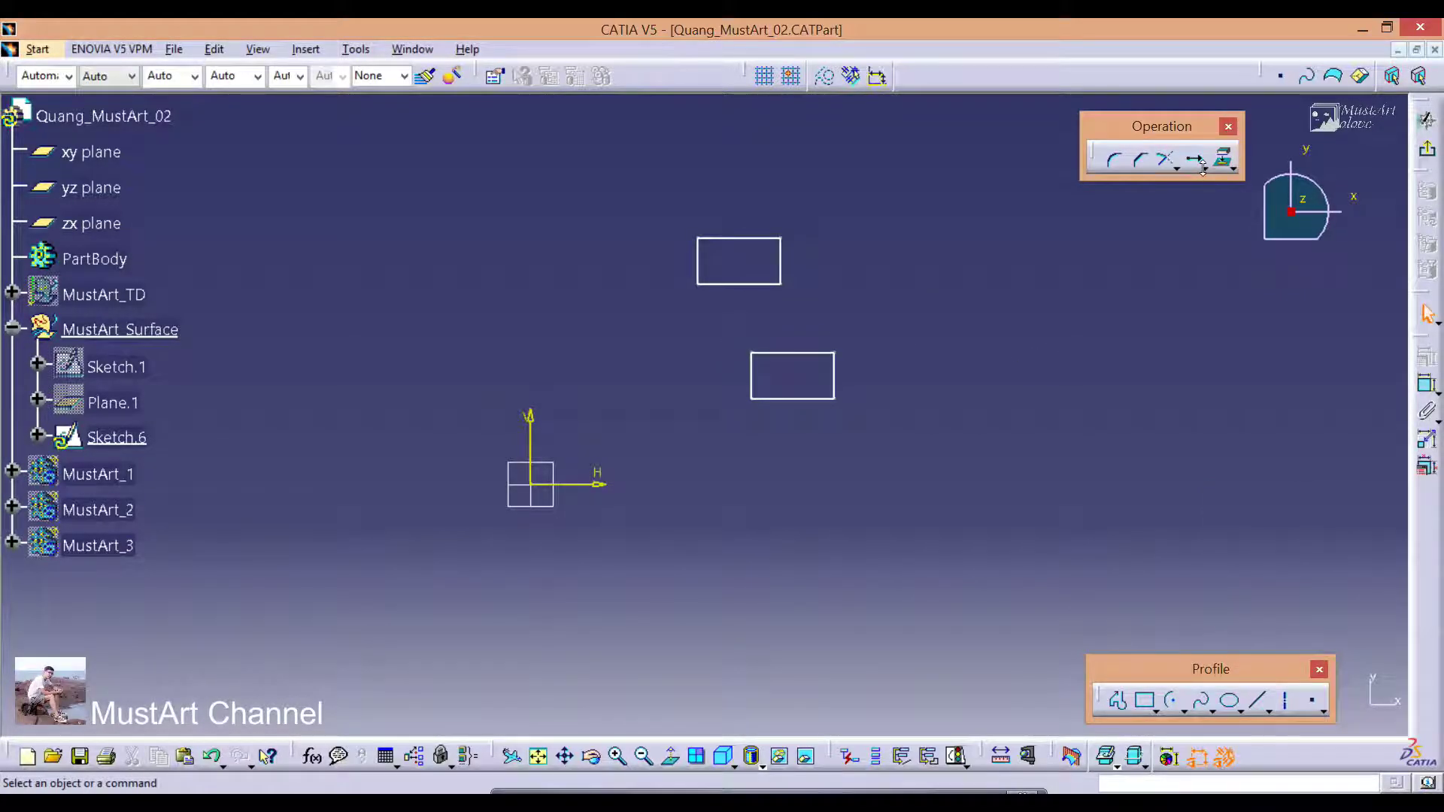
pyautogui.click(1206, 168)
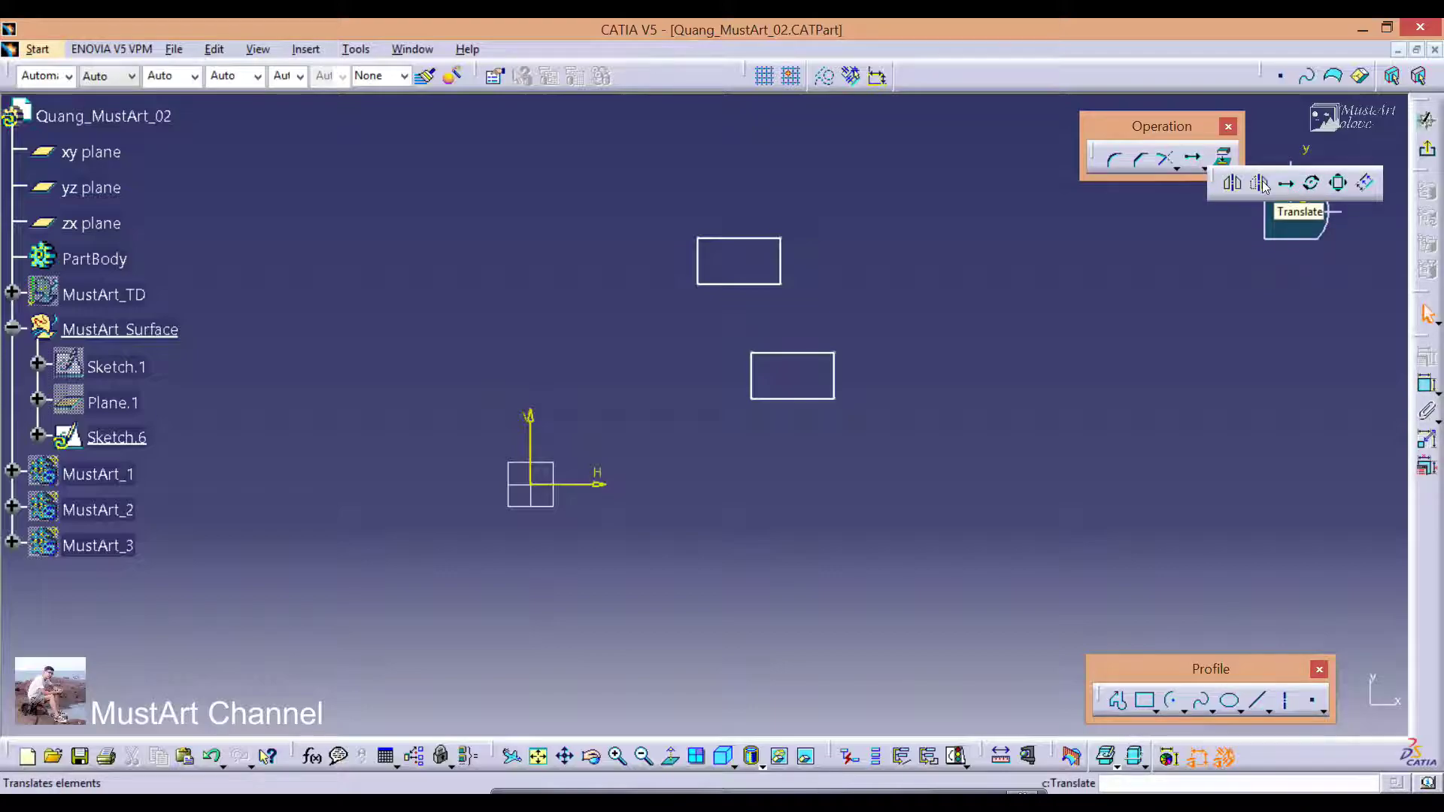
pyautogui.click(1205, 169)
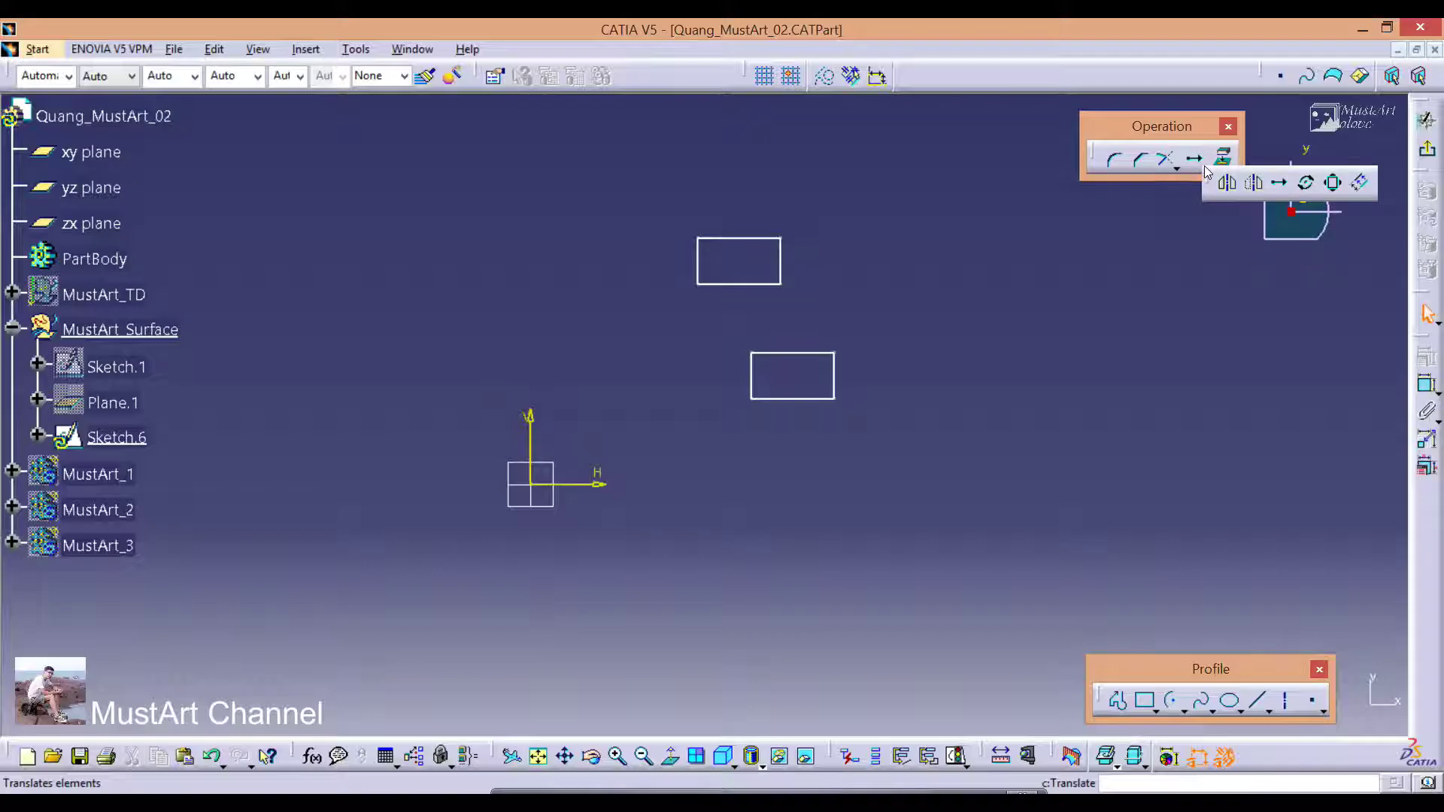
pyautogui.click(1279, 182)
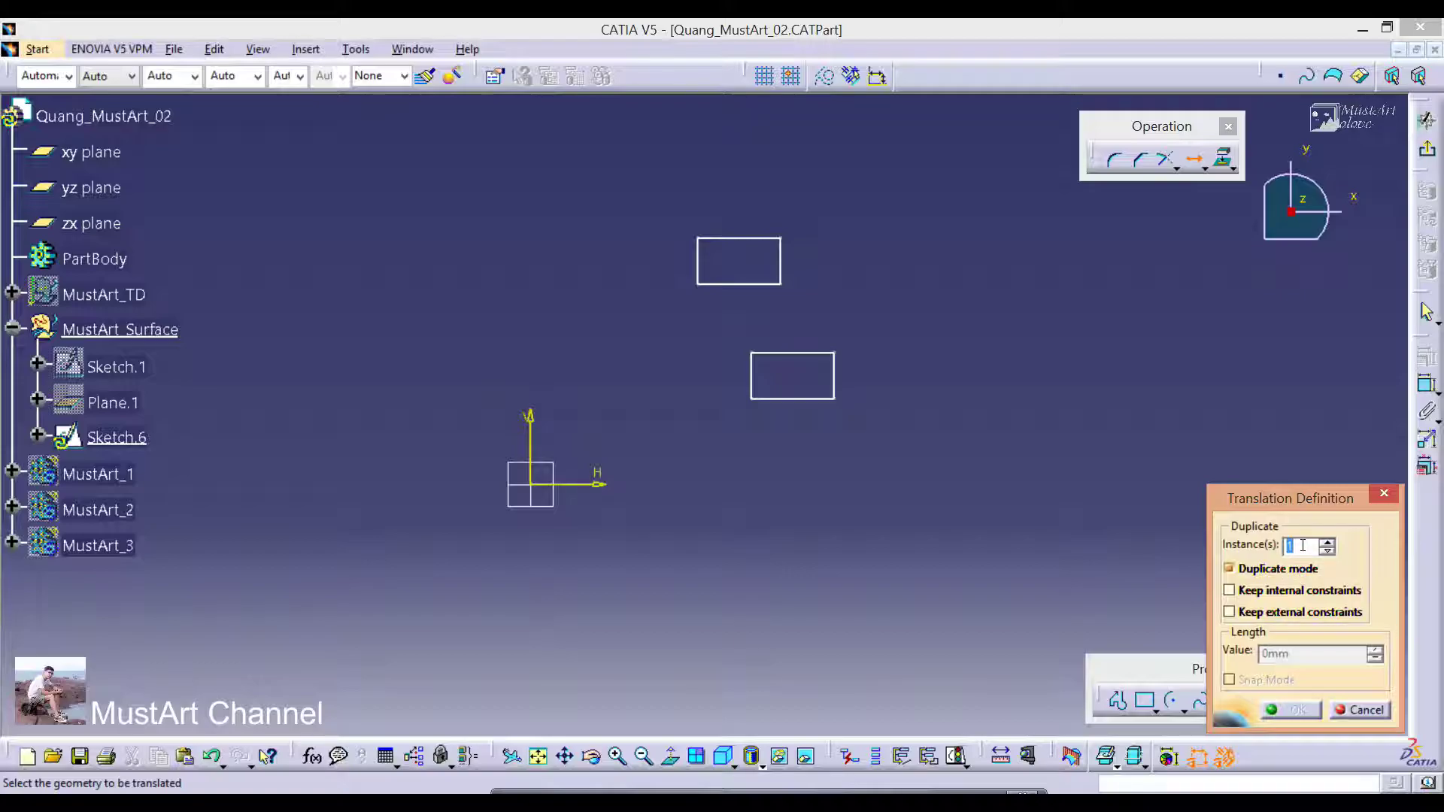
pyautogui.click(1385, 494)
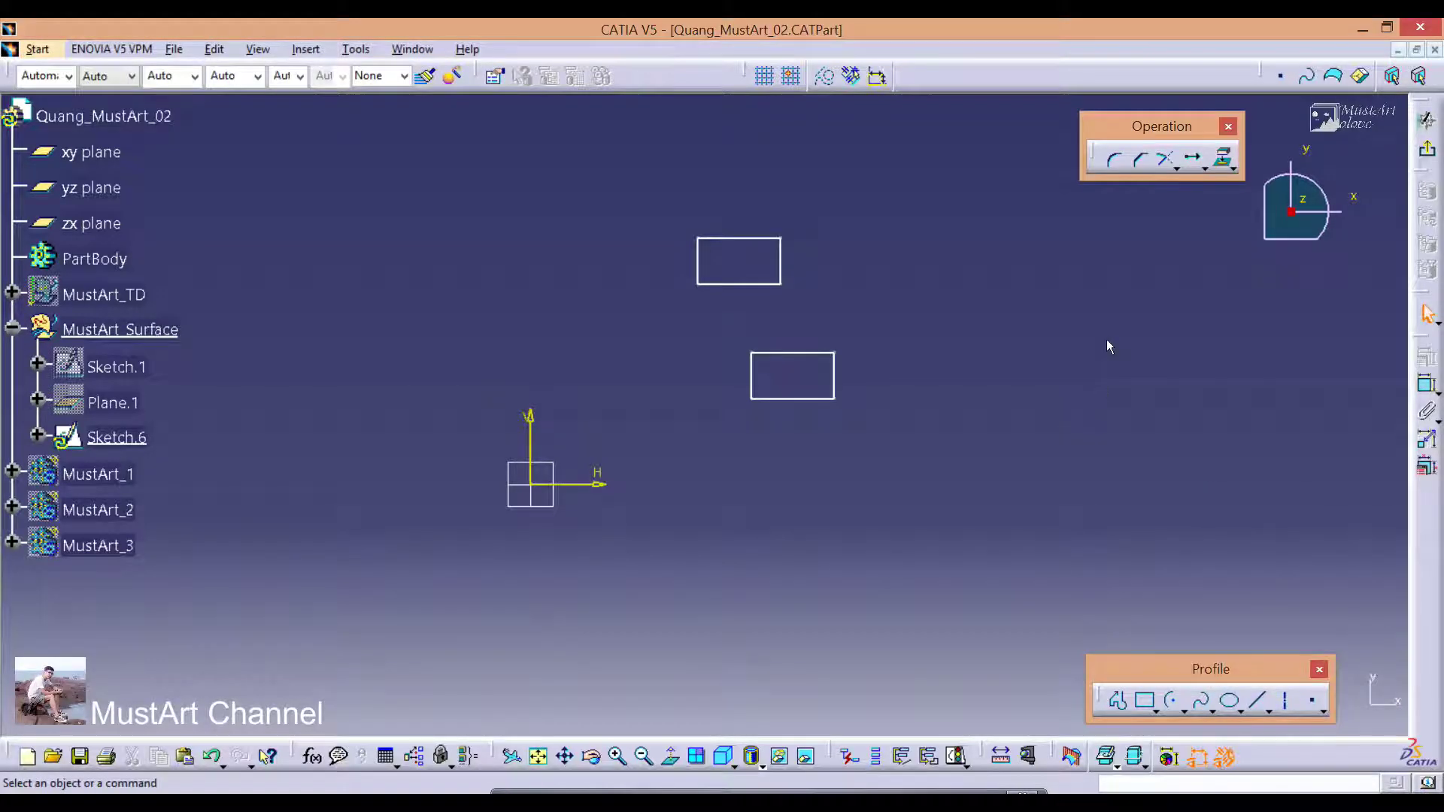
# Rotate one duplicate of the lower rectangle by about 205 degrees around its lower-right corner.
pyautogui.click(1204, 164)
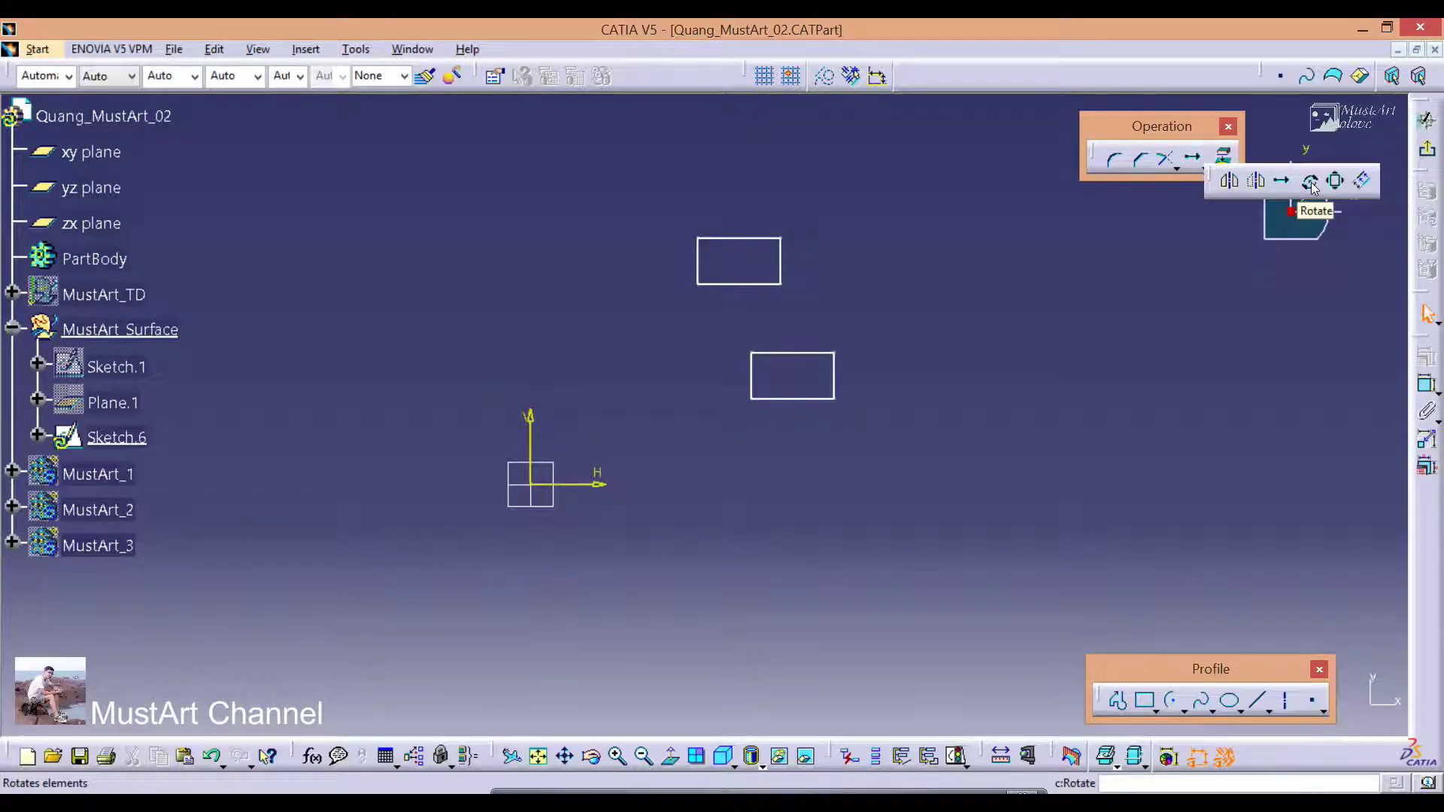
pyautogui.click(1311, 182)
pyautogui.moveTo(711, 326)
pyautogui.mouseDown()
pyautogui.moveTo(775, 374)
pyautogui.moveTo(909, 426)
pyautogui.moveTo(896, 436)
pyautogui.mouseUp()
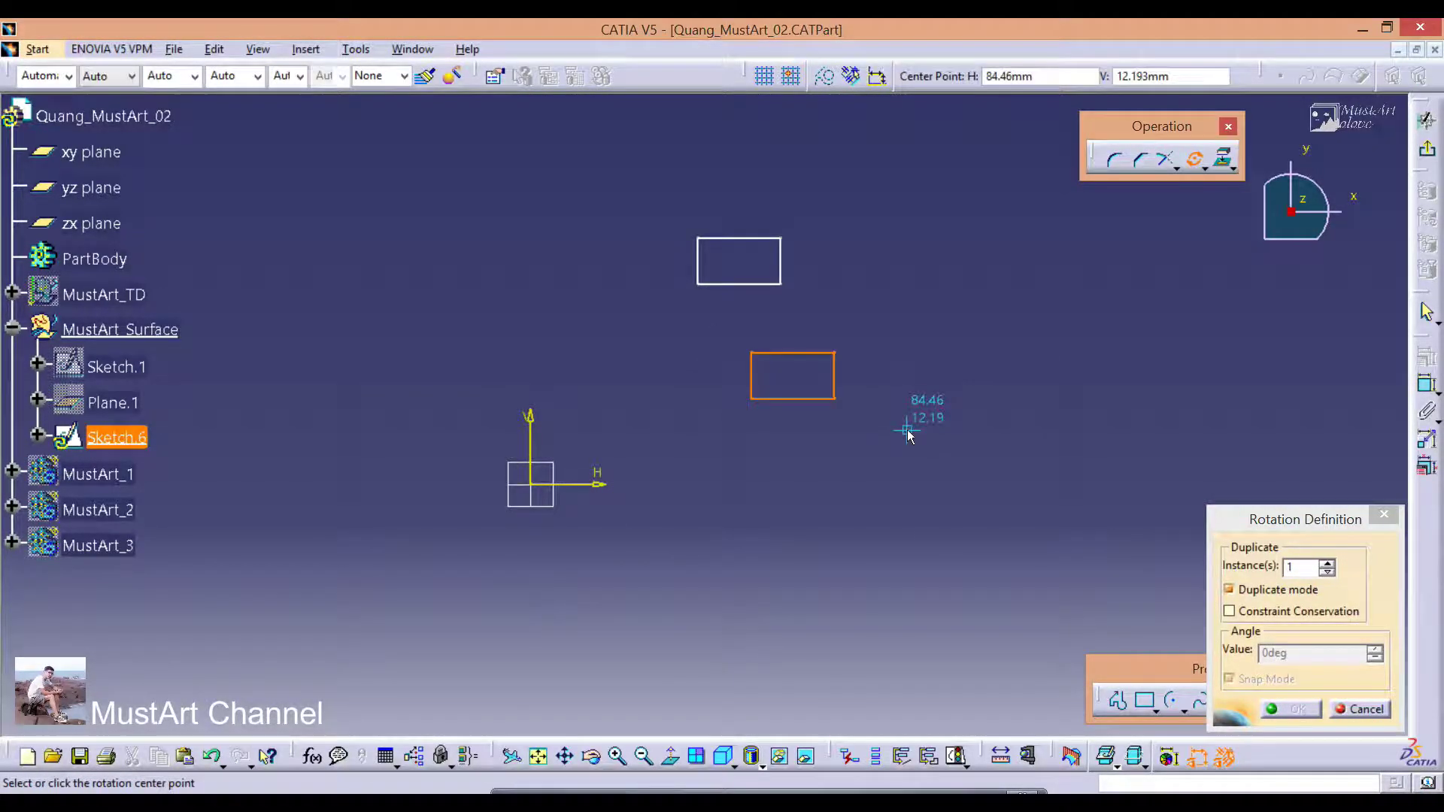
pyautogui.click(834, 398)
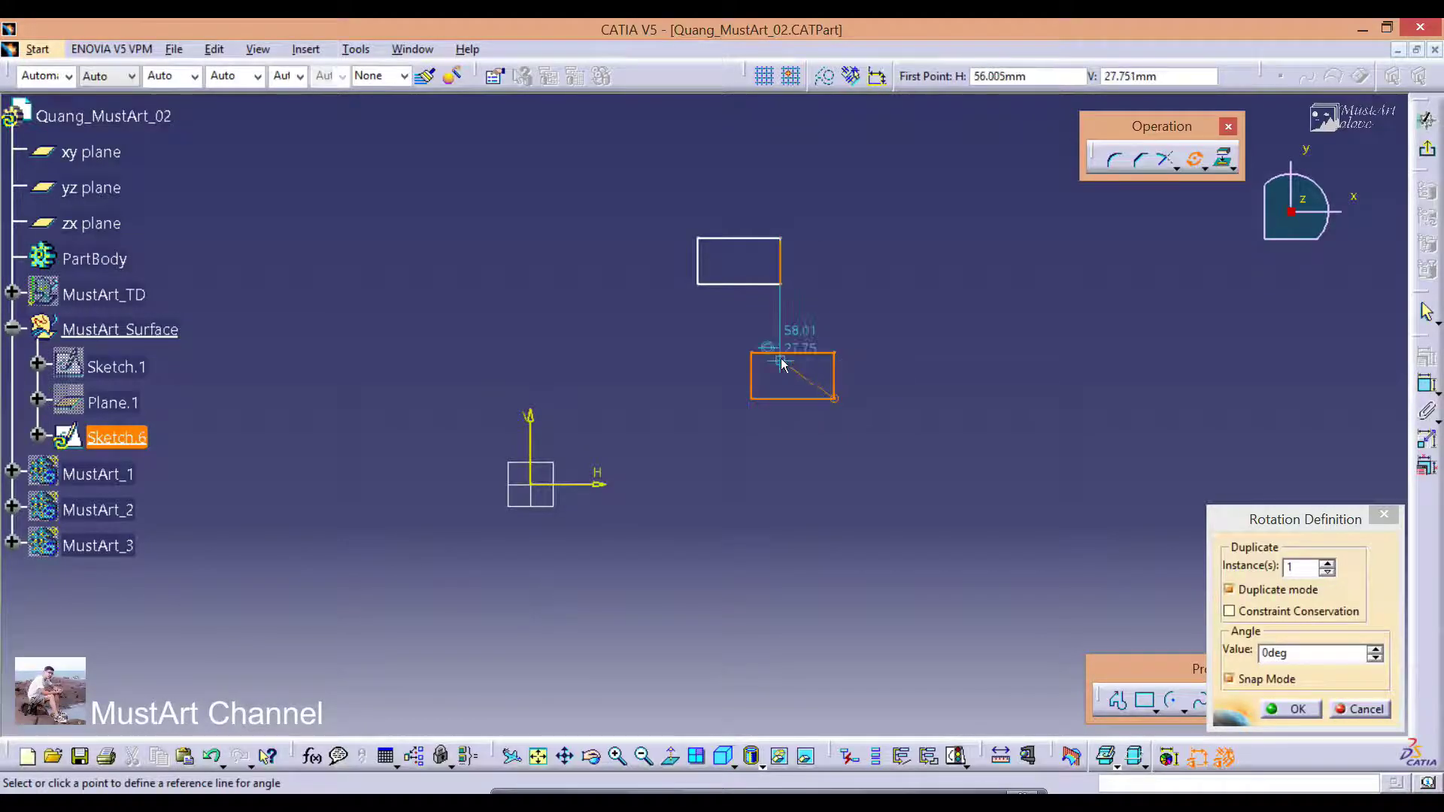
pyautogui.click(801, 332)
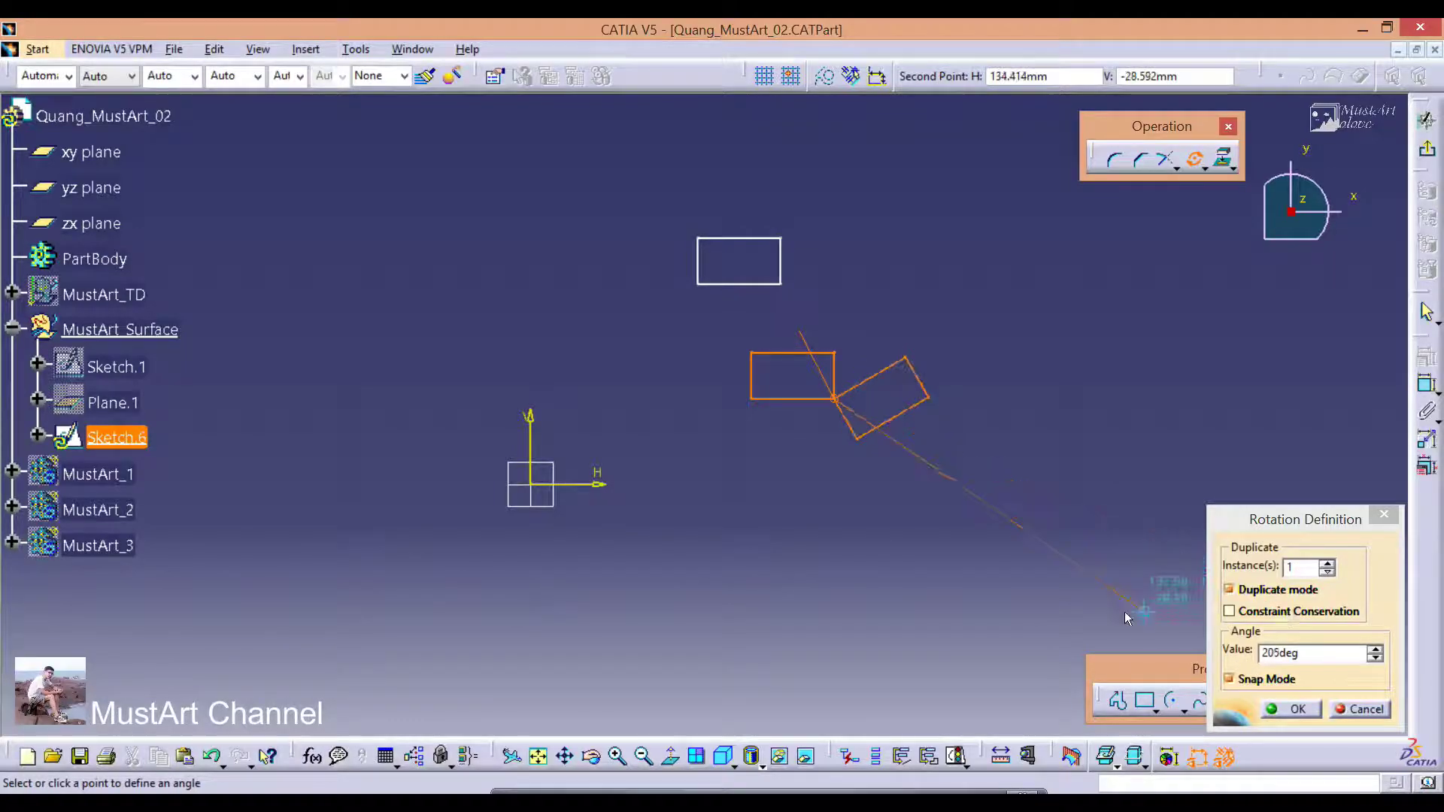
pyautogui.click(1292, 710)
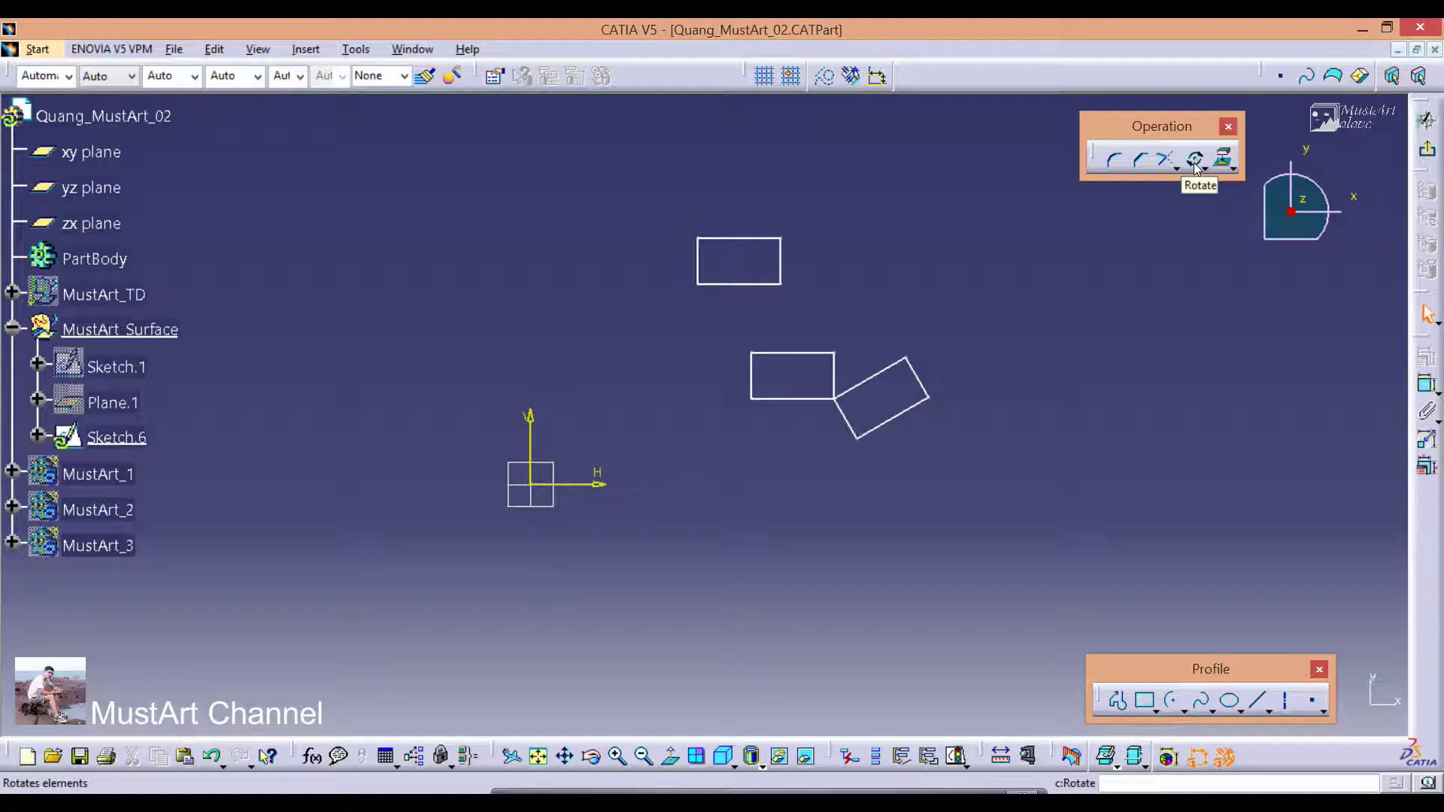
pyautogui.click(1205, 166)
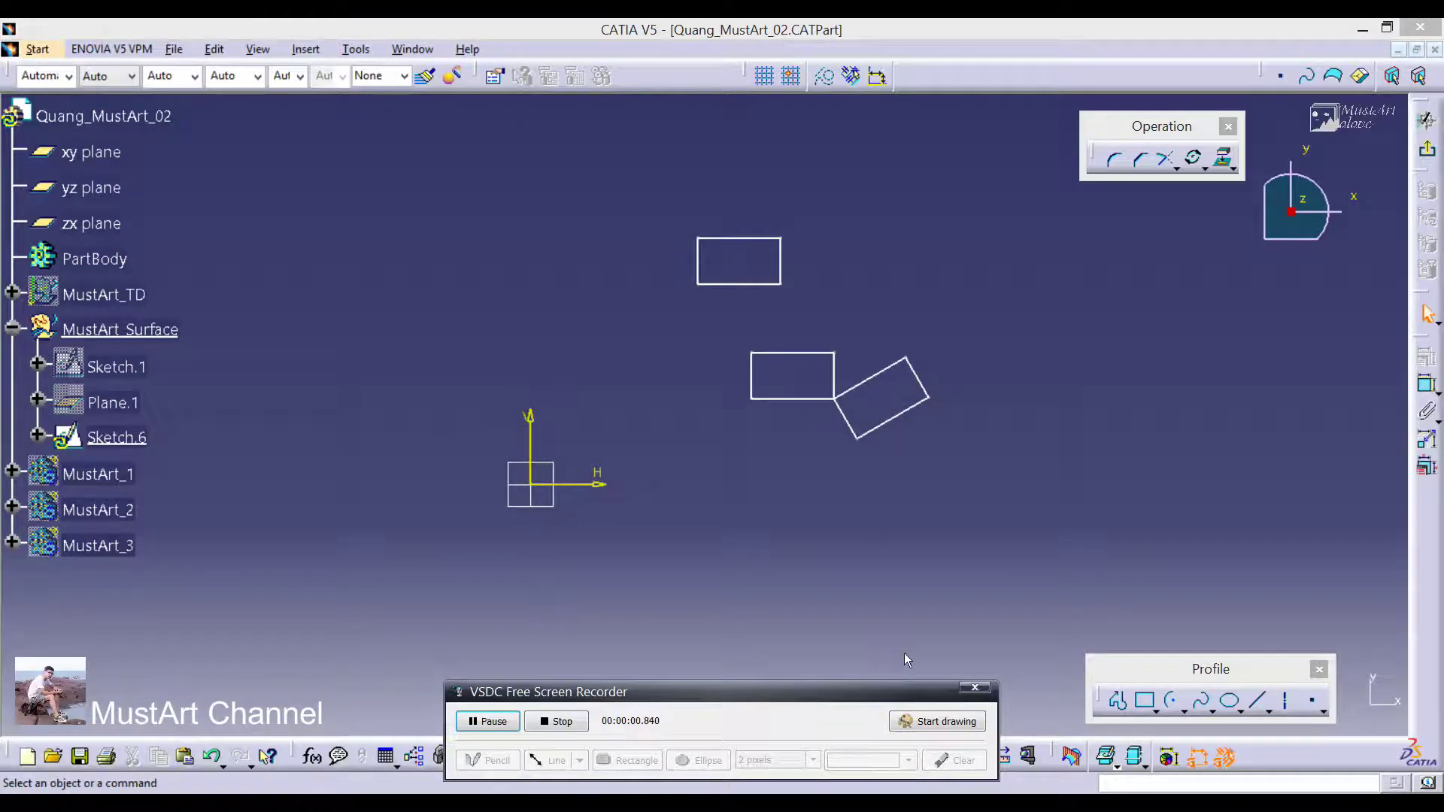
pyautogui.moveTo(824, 696); pyautogui.dragTo(867, 795)
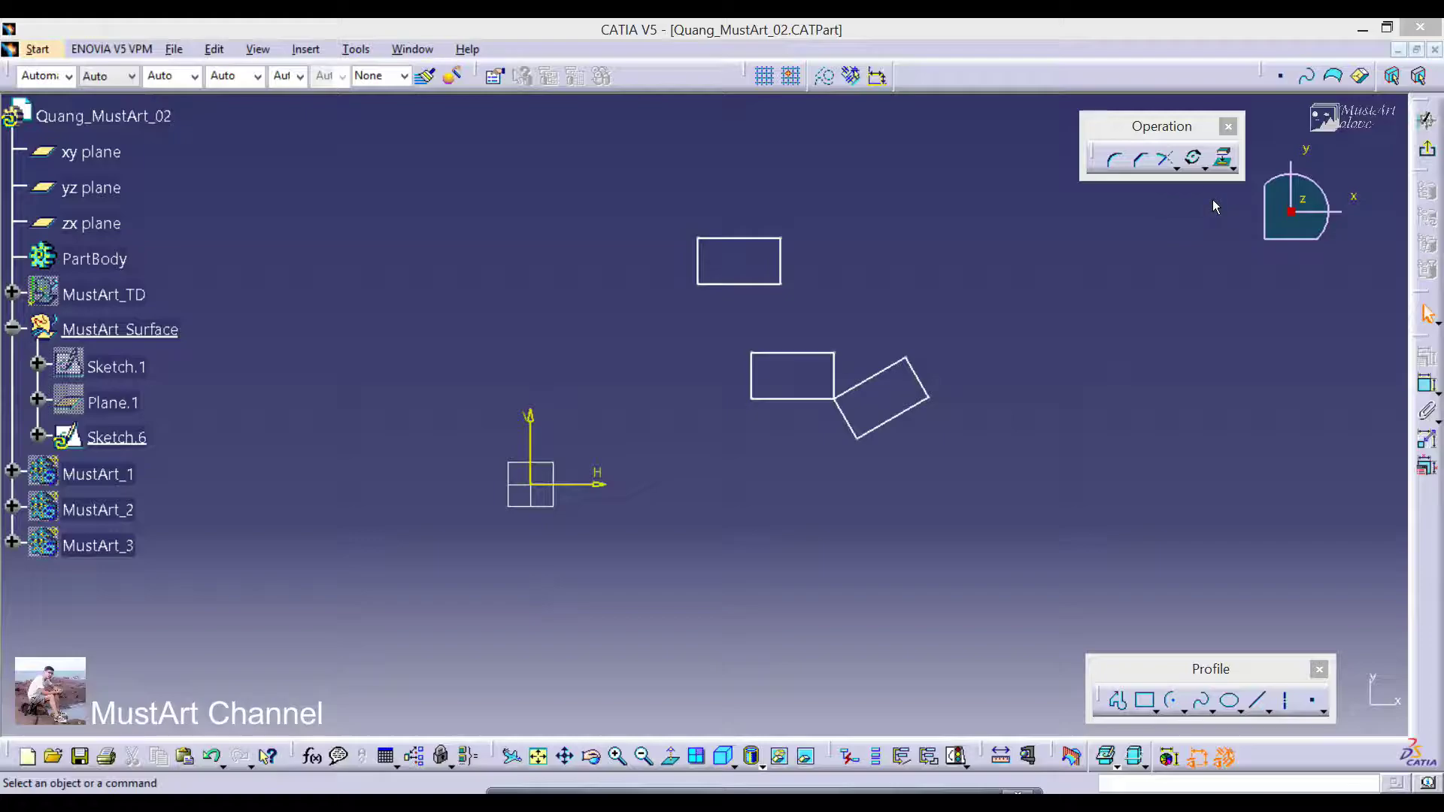
# Scale a duplicate of the upper rectangle by a factor of 2 from its lower-right corner.
pyautogui.click(1205, 167)
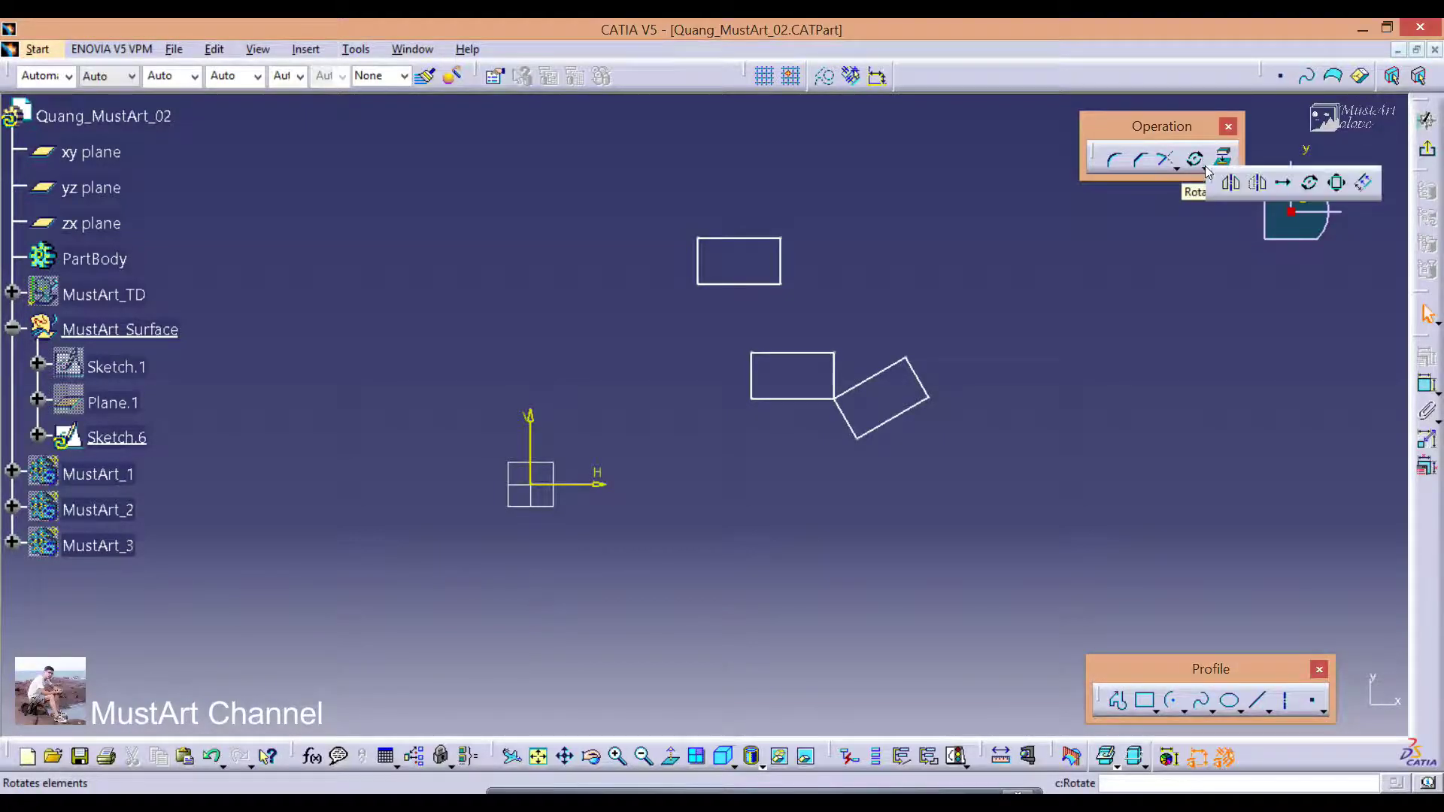
pyautogui.click(1339, 184)
pyautogui.moveTo(674, 217); pyautogui.dragTo(874, 324)
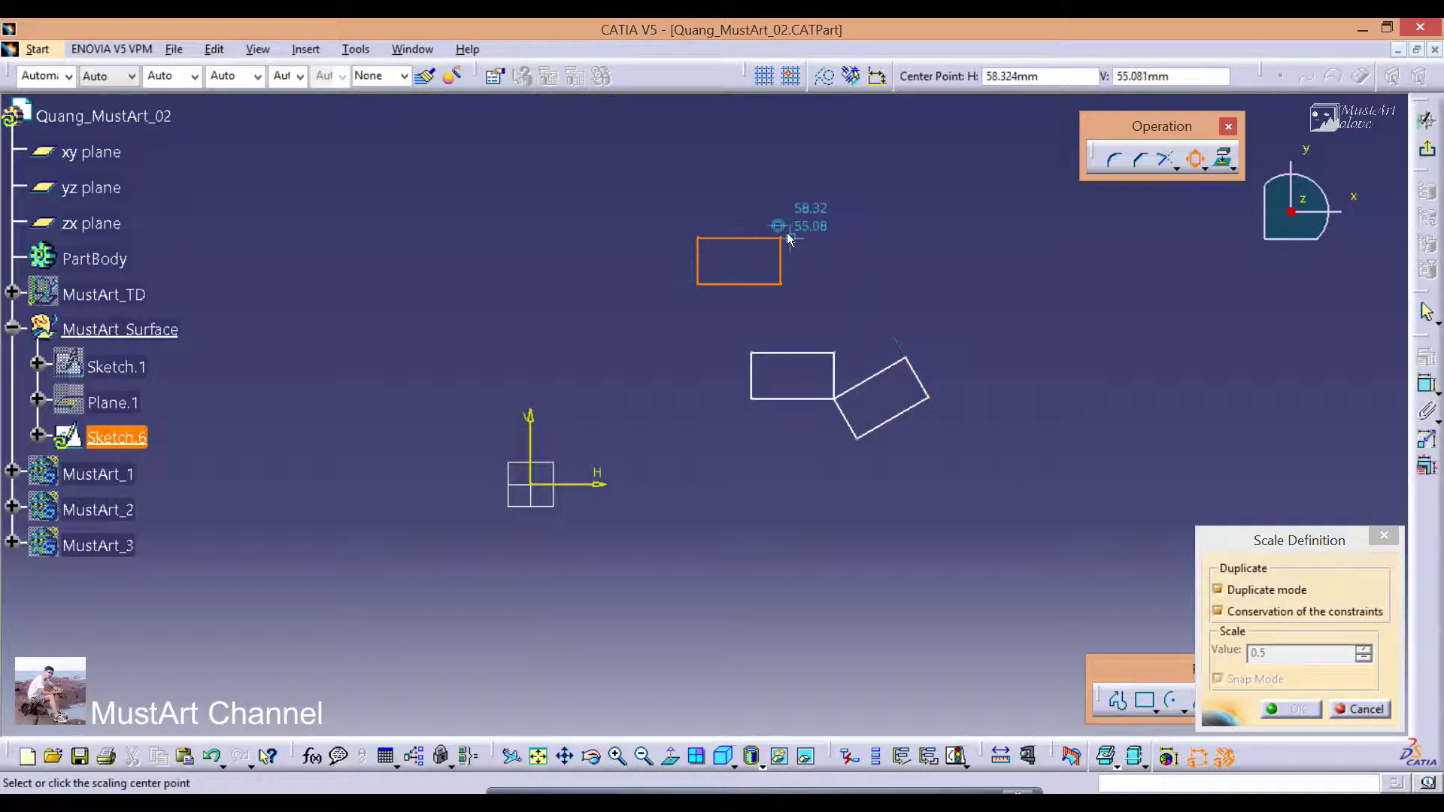
pyautogui.click(781, 284)
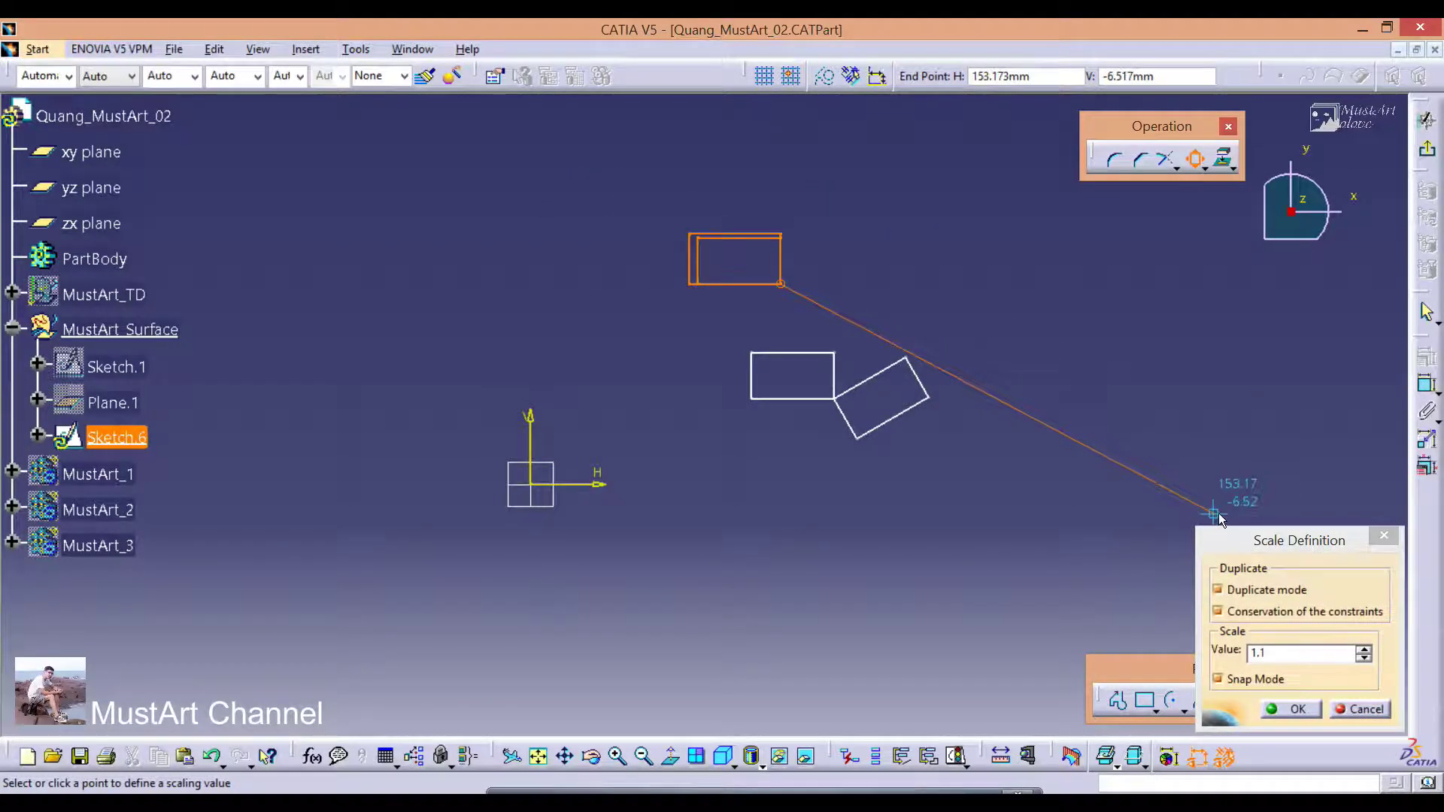
pyautogui.click(1277, 654)
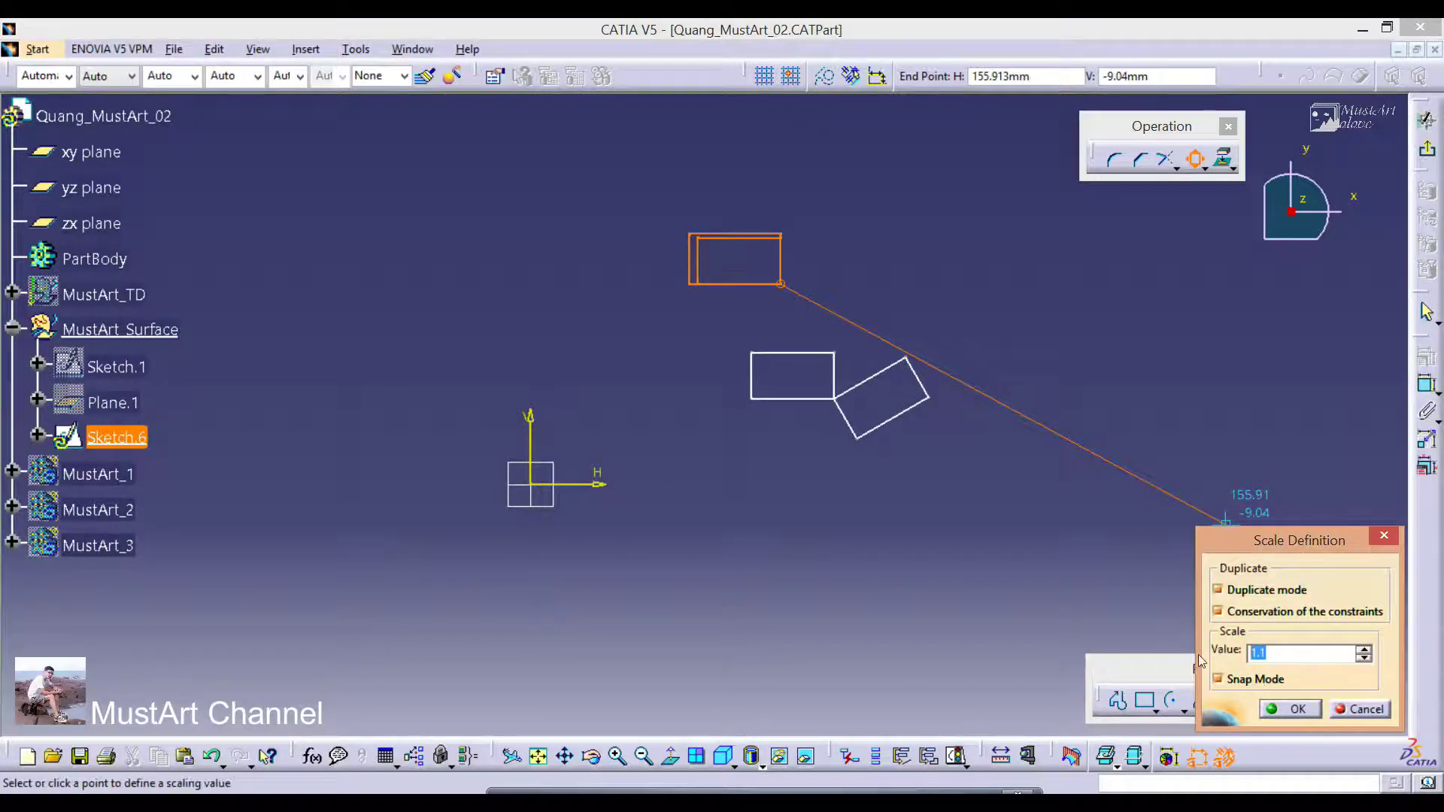
pyautogui.write('2')
pyautogui.click(1288, 708)
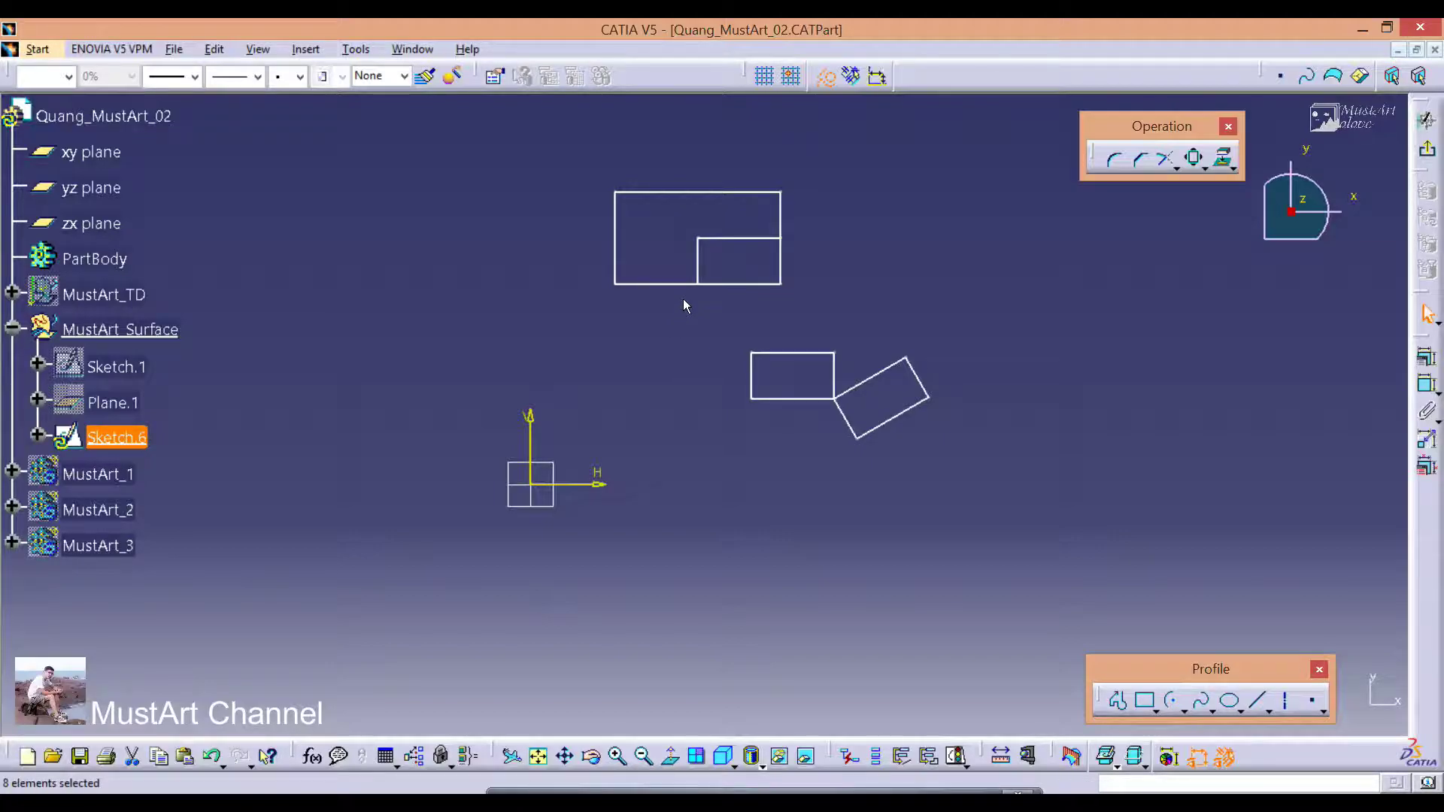
pyautogui.click(1072, 310)
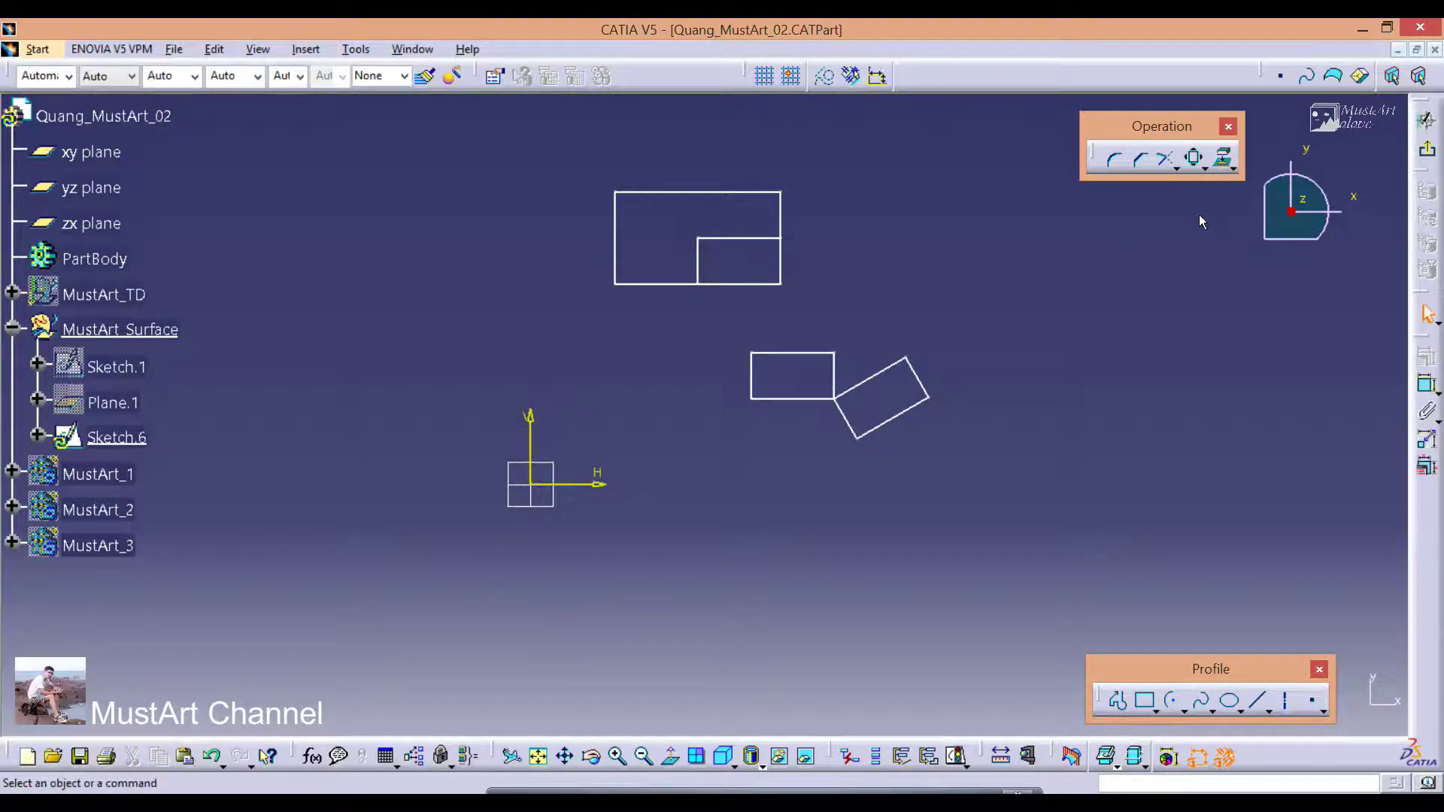
# Offset the outer short edge of the rotated rectangle a short distance outward, away from the rectangle.
pyautogui.click(1206, 168)
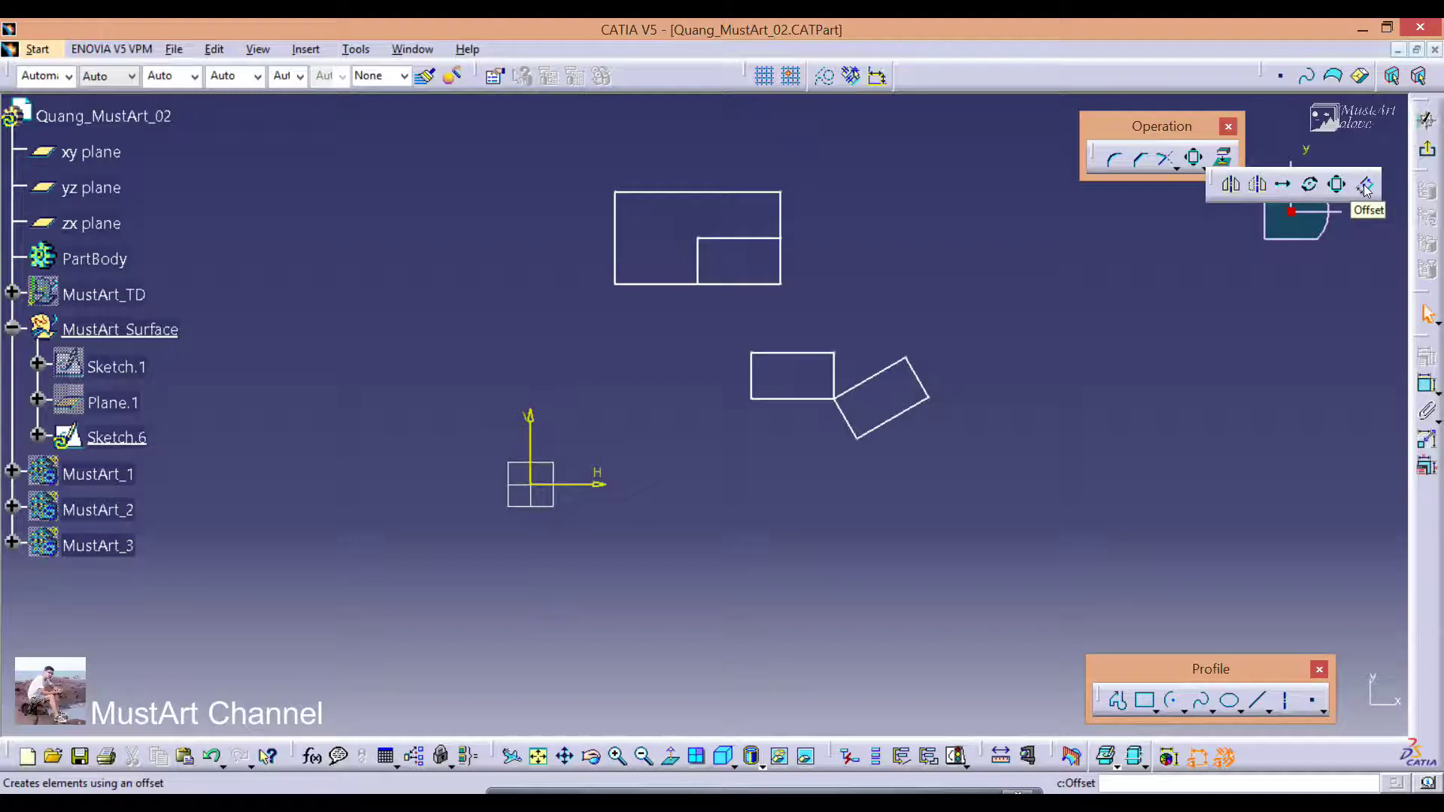
pyautogui.click(1366, 188)
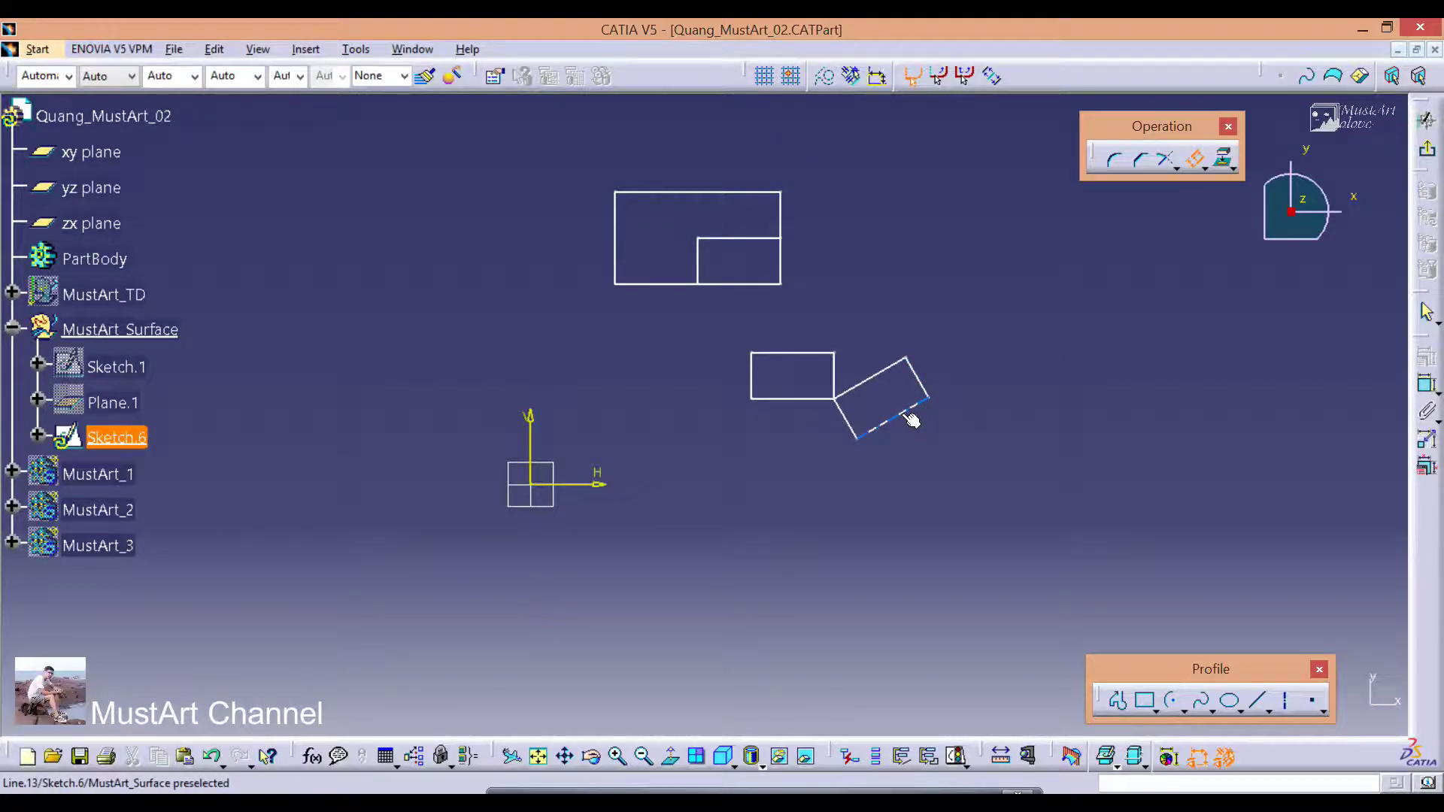
pyautogui.moveTo(971, 332); pyautogui.dragTo(838, 458)
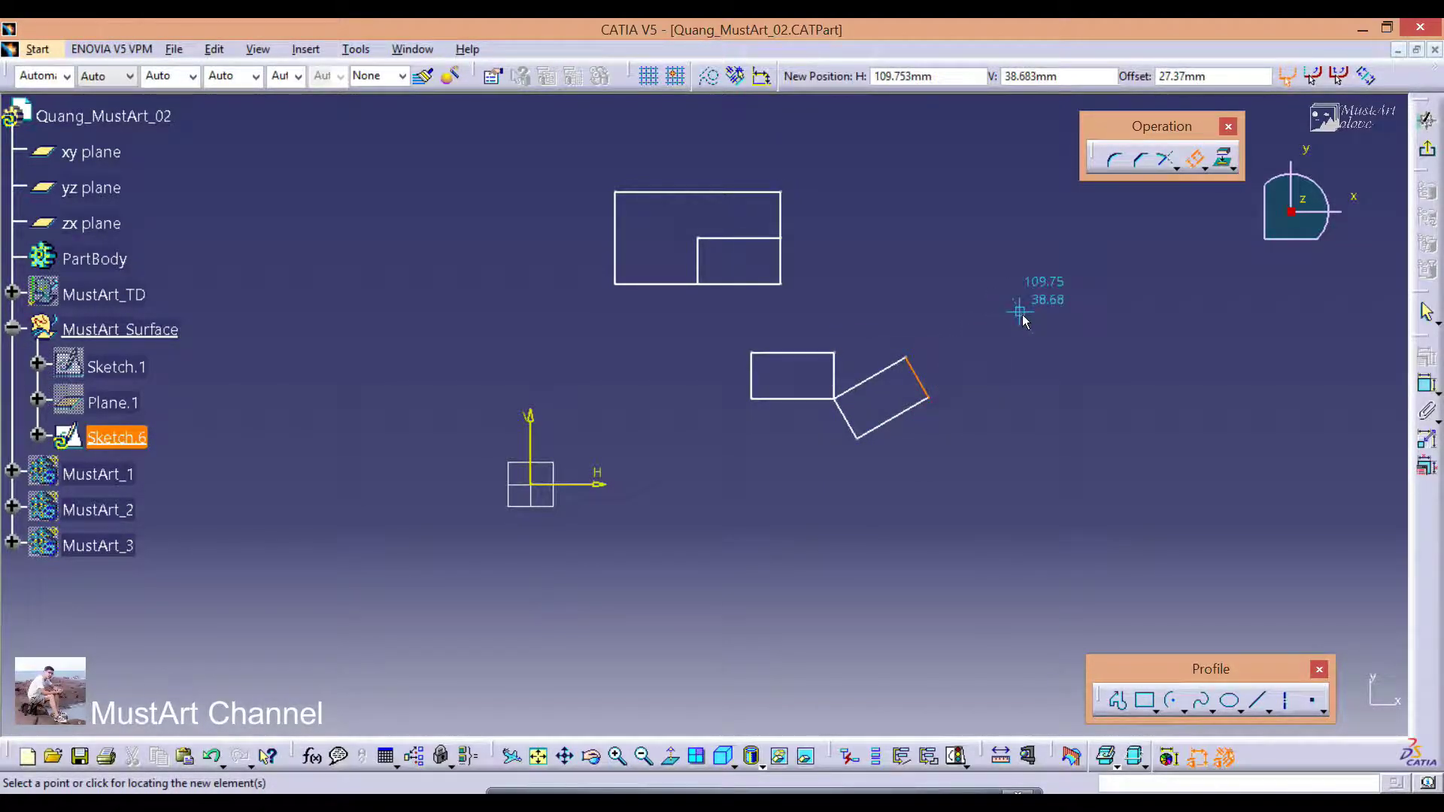
pyautogui.click(948, 360)
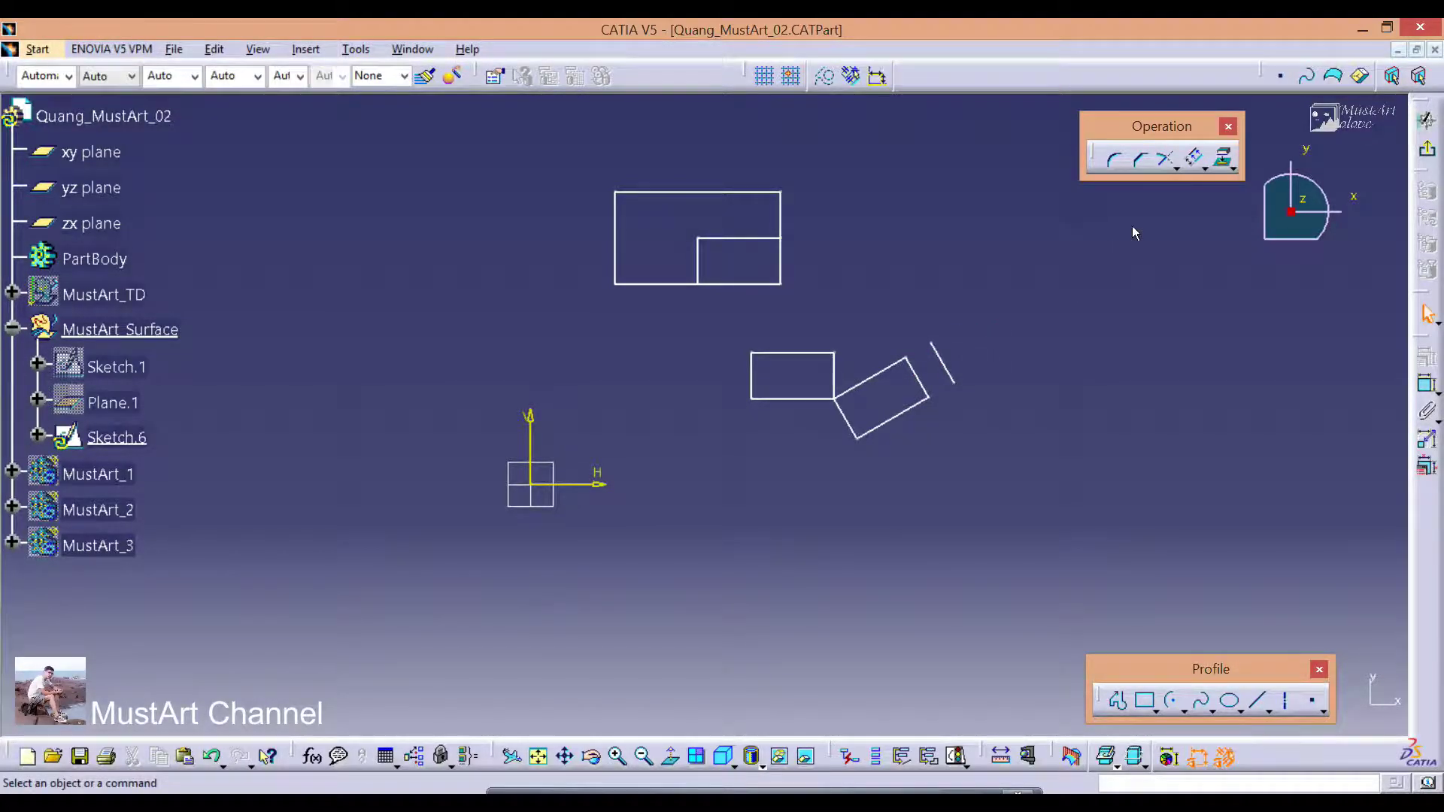
# Offset the left edge of the large scaled rectangle outward by about 15 mm.
pyautogui.click(1226, 161)
pyautogui.click(1196, 161)
pyautogui.click(1197, 160)
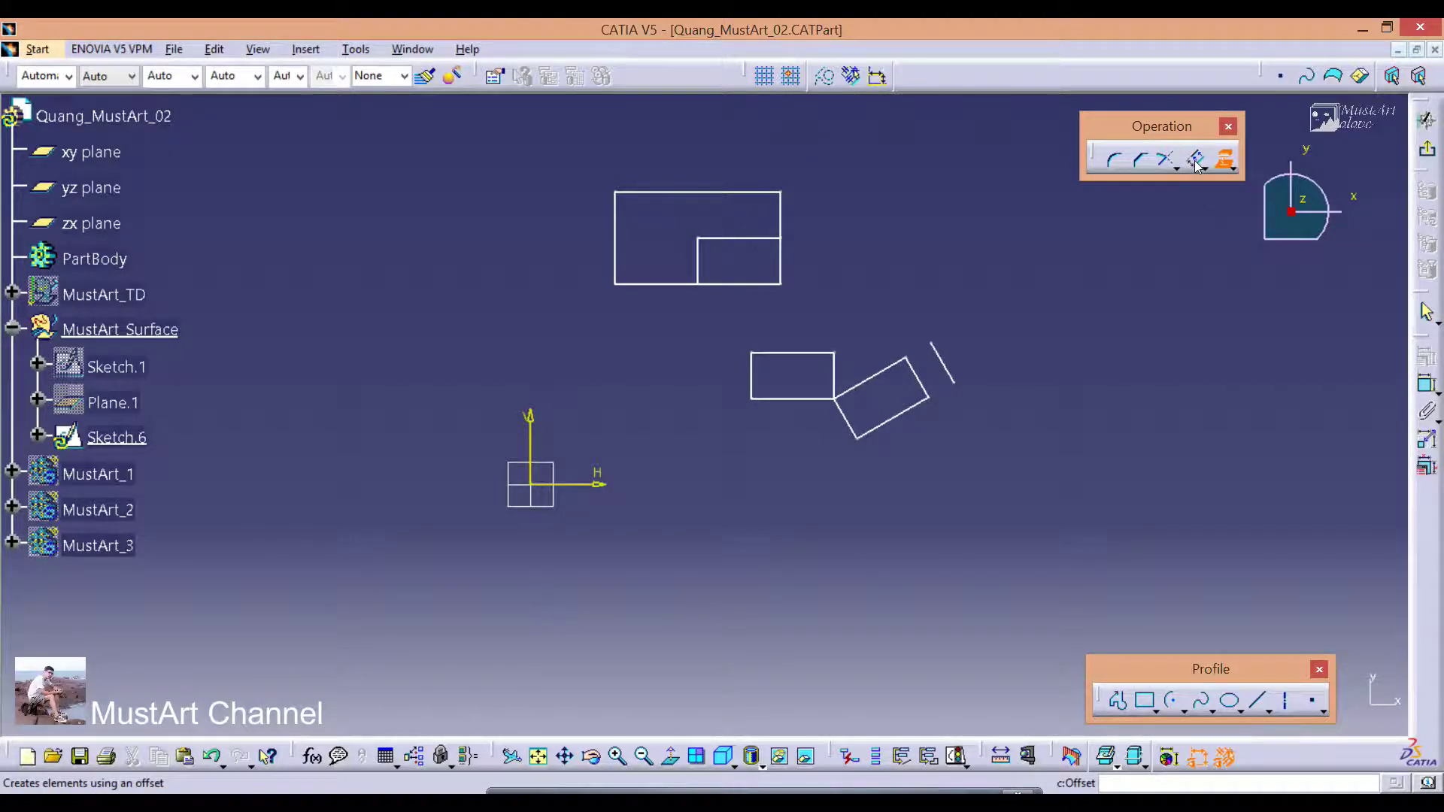
pyautogui.click(792, 272)
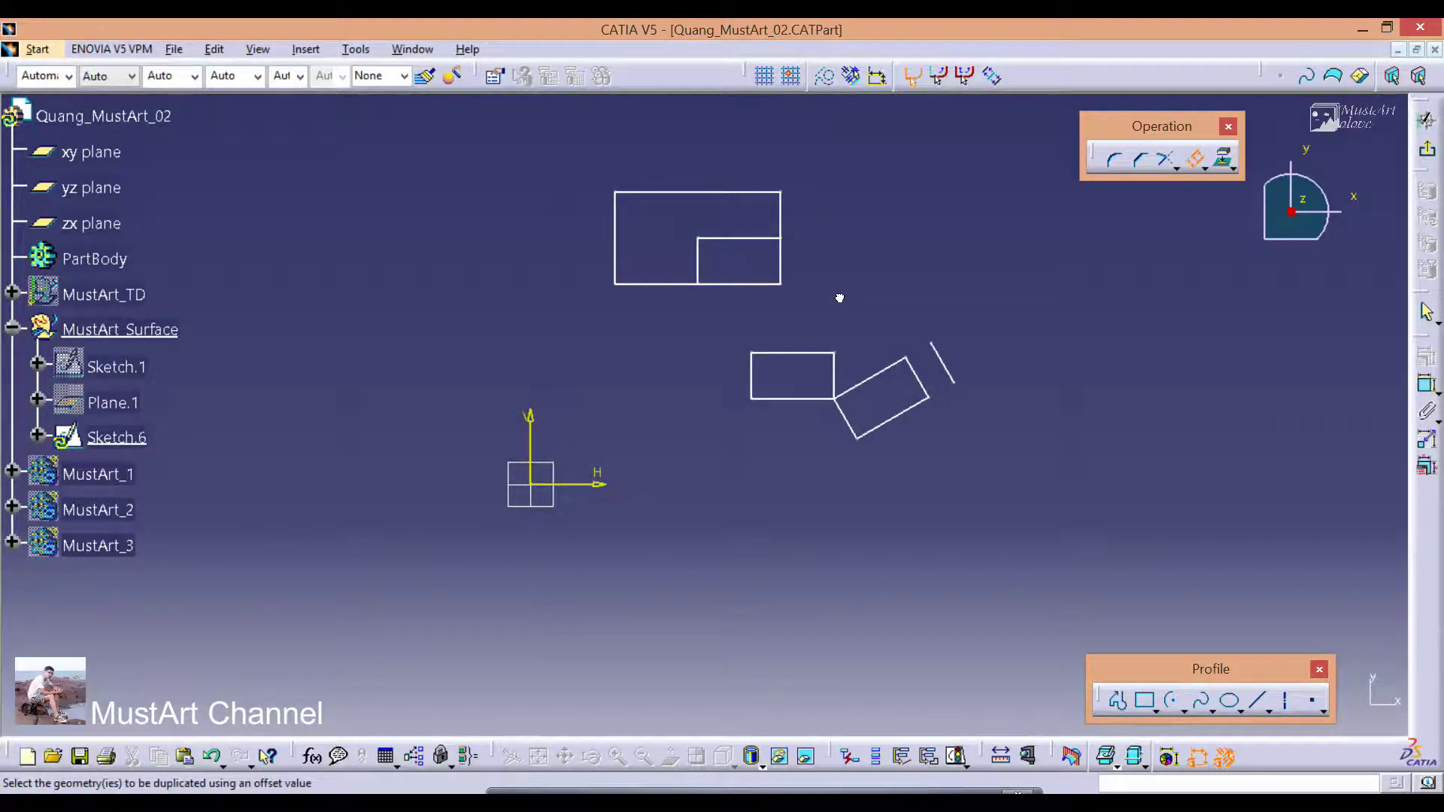
pyautogui.click(878, 338)
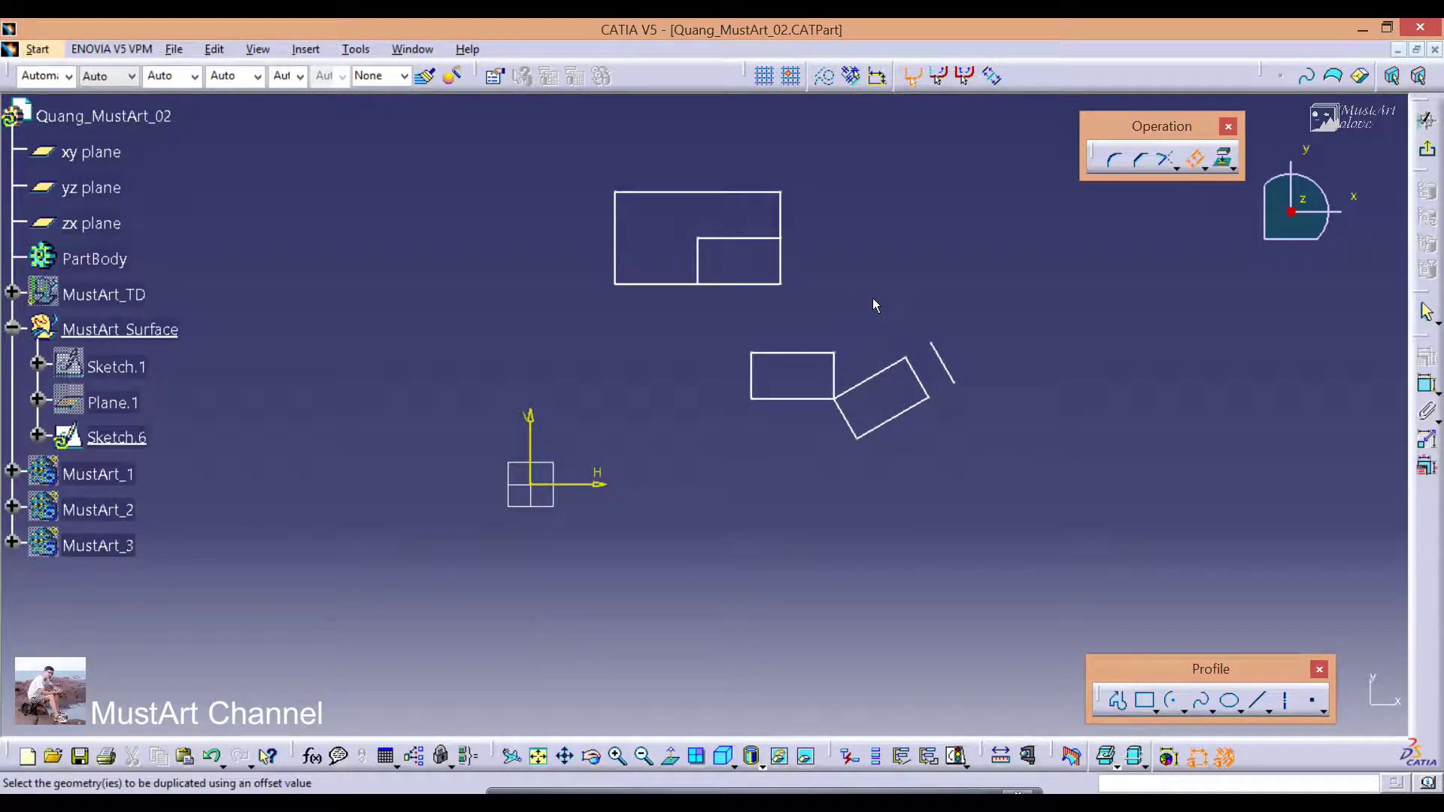
pyautogui.click(625, 241)
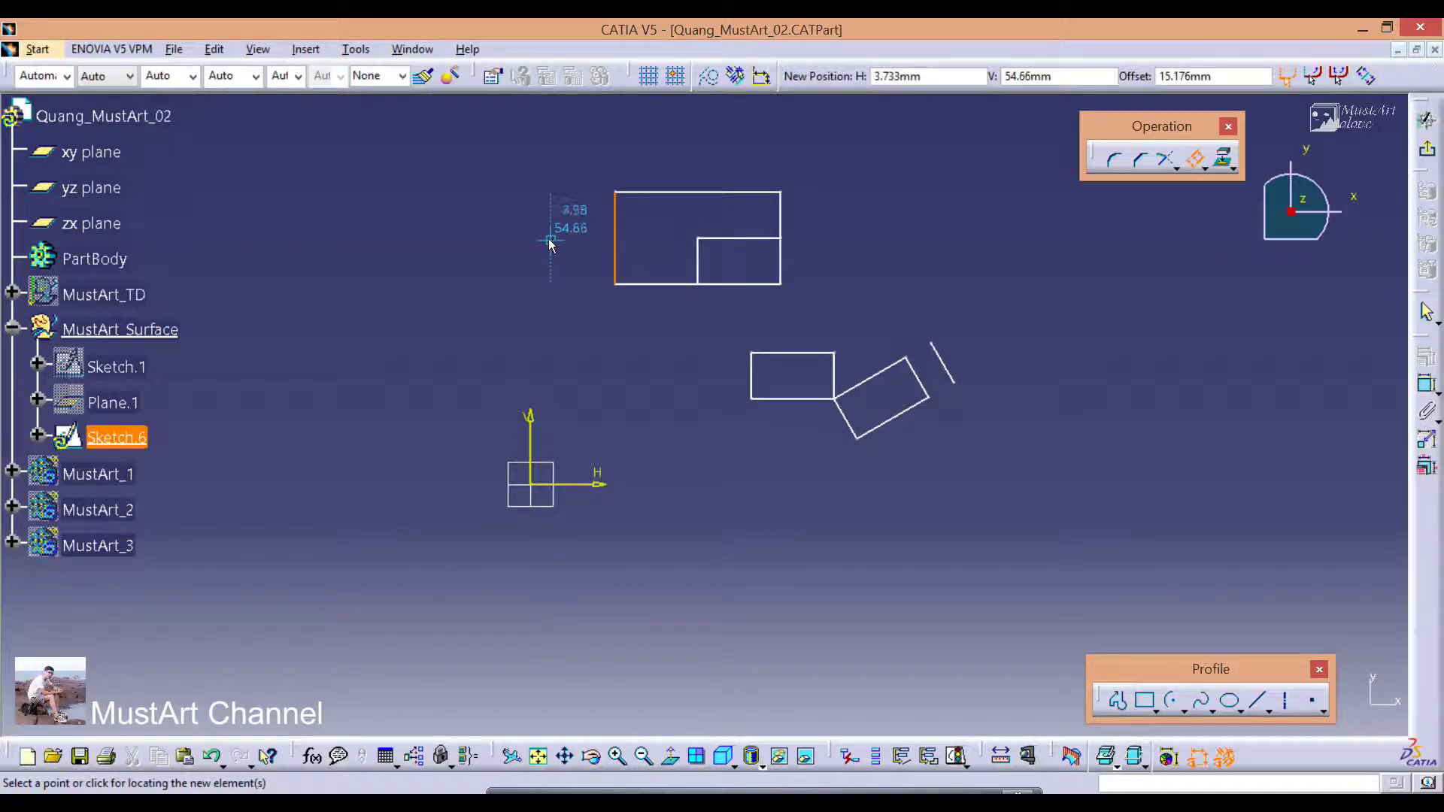
pyautogui.click(551, 222)
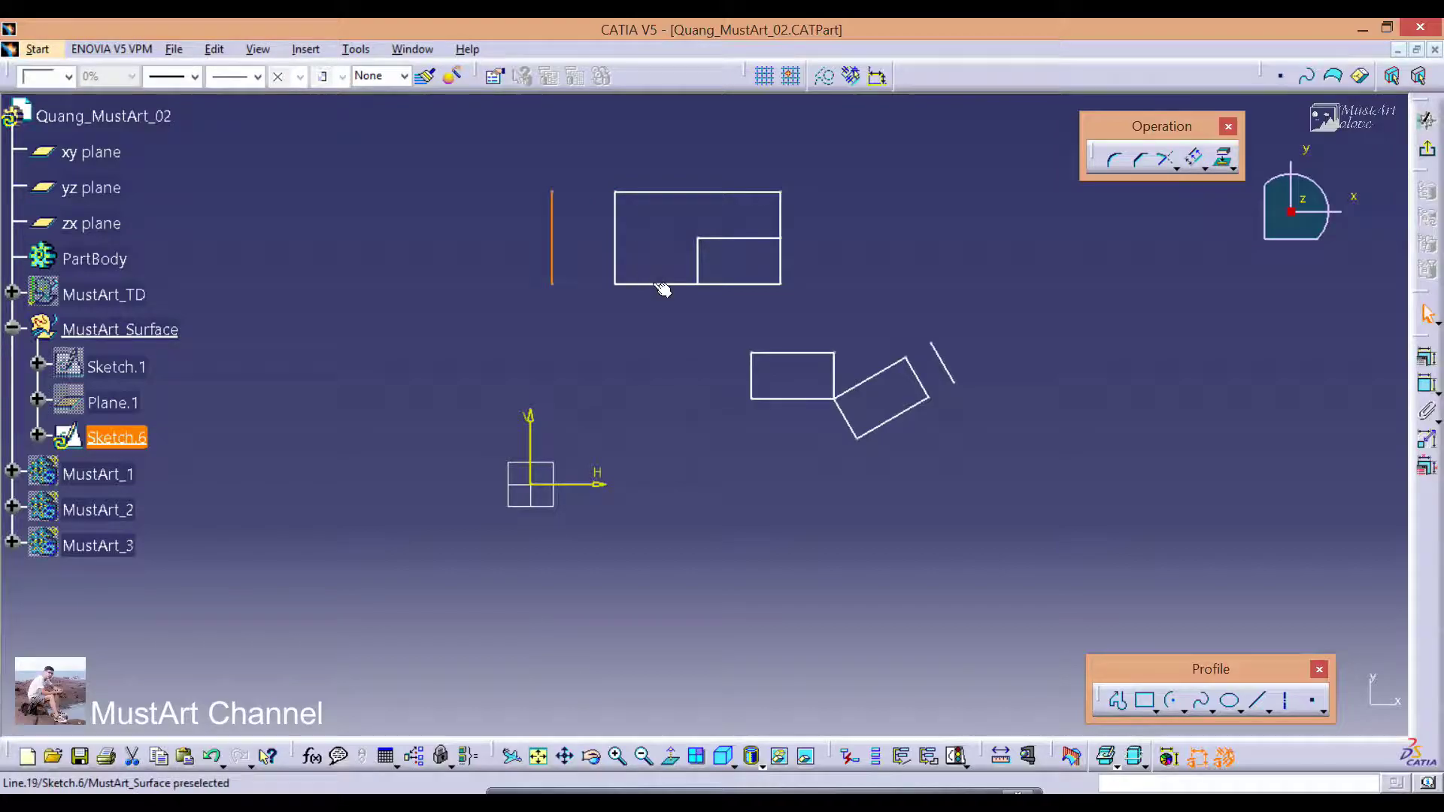
pyautogui.click(665, 289)
pyautogui.click(683, 317)
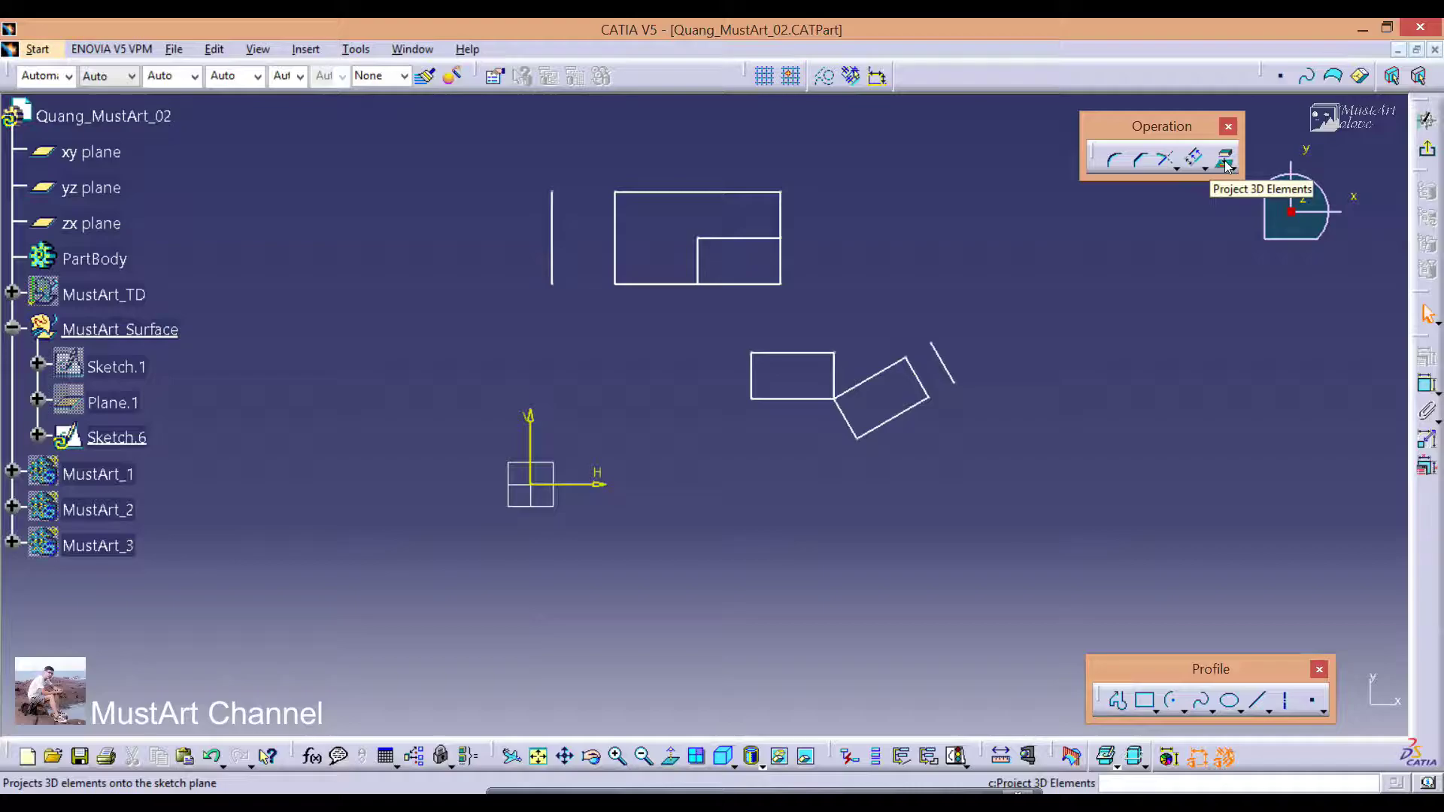
# Exit the sketch and delete Sketch.6 from the MustArt_Surface set.
pyautogui.click(1429, 153)
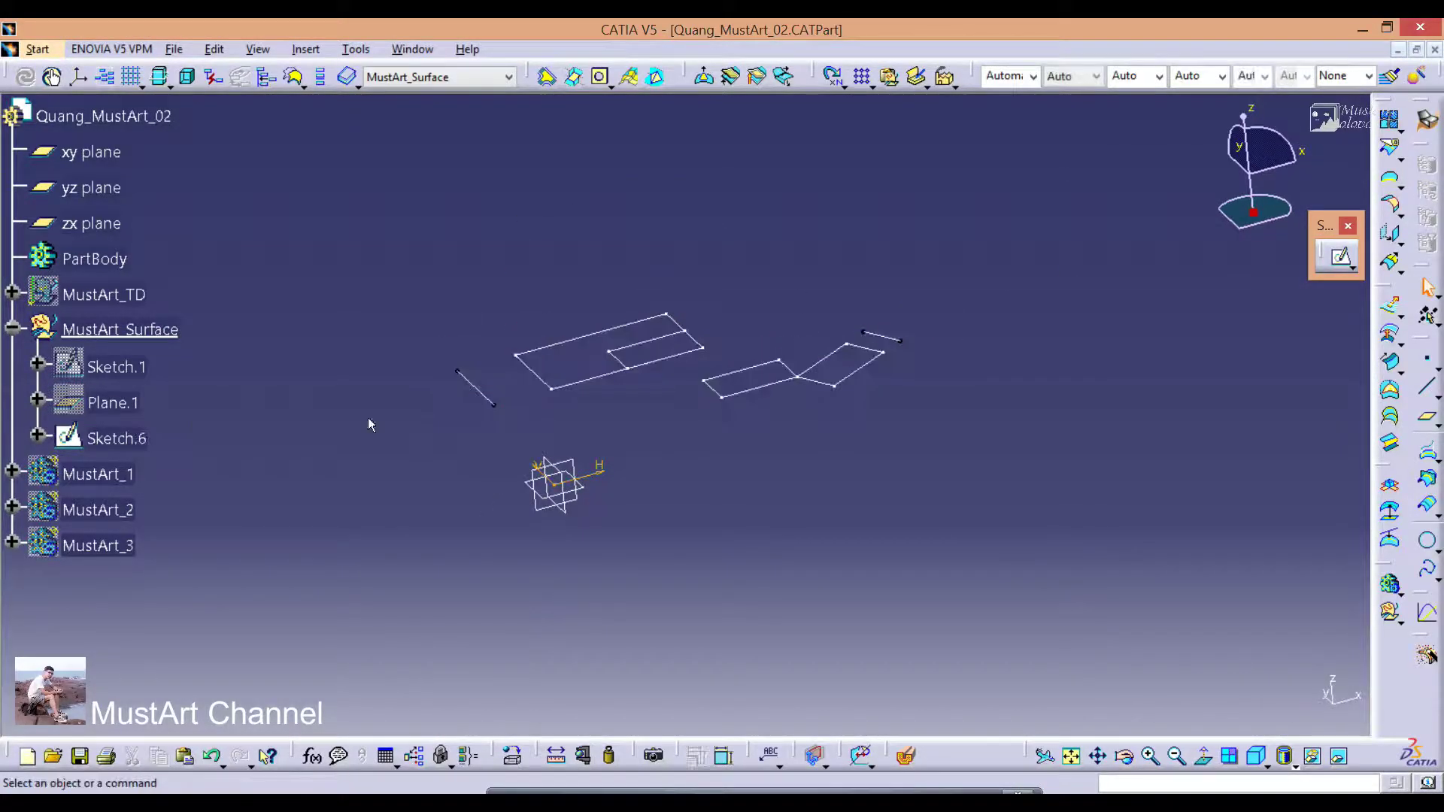
pyautogui.rightClick(121, 439)
pyautogui.click(159, 325)
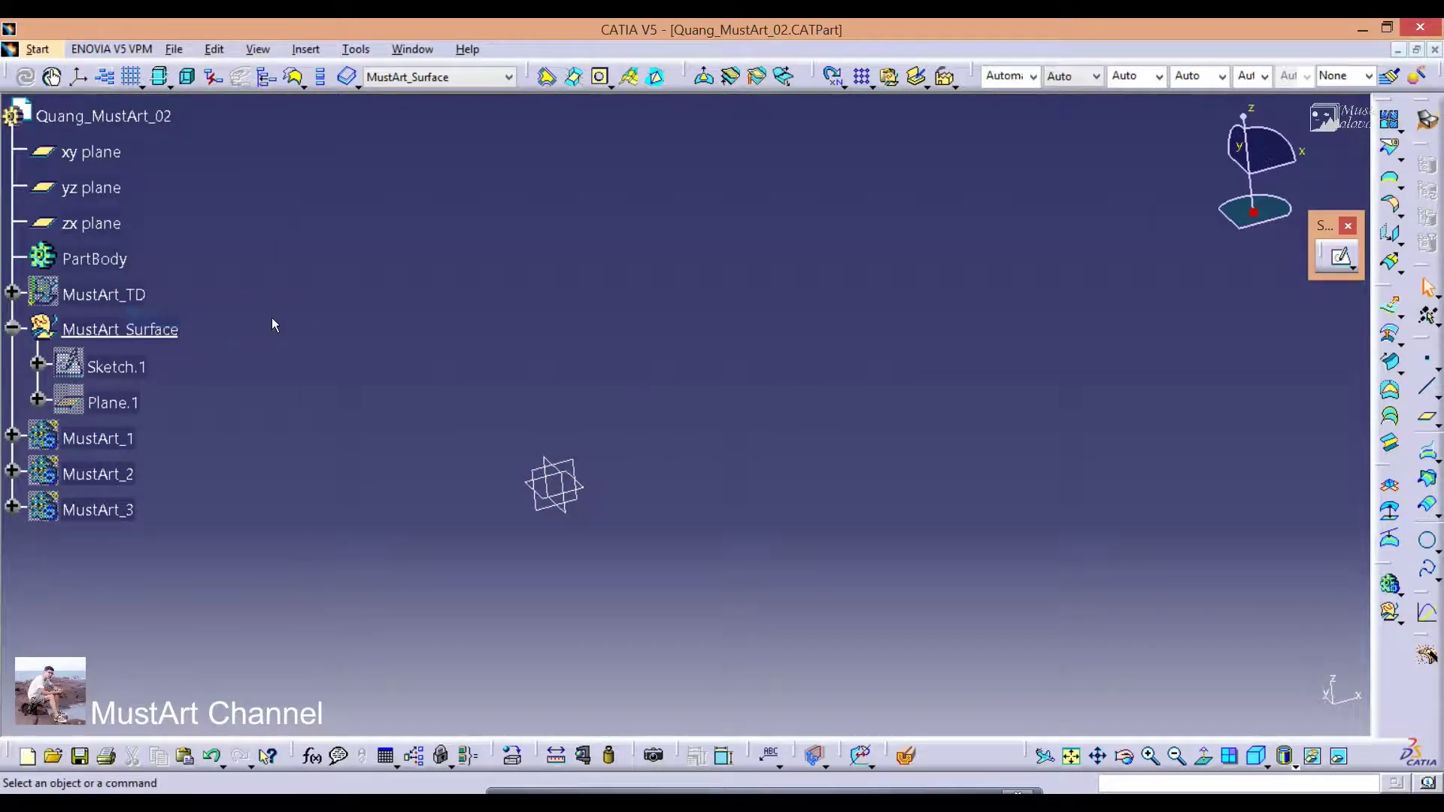
# Show the hidden MustArt_1, MustArt_2 and MustArt_3 bodies.
pyautogui.click(82, 438)
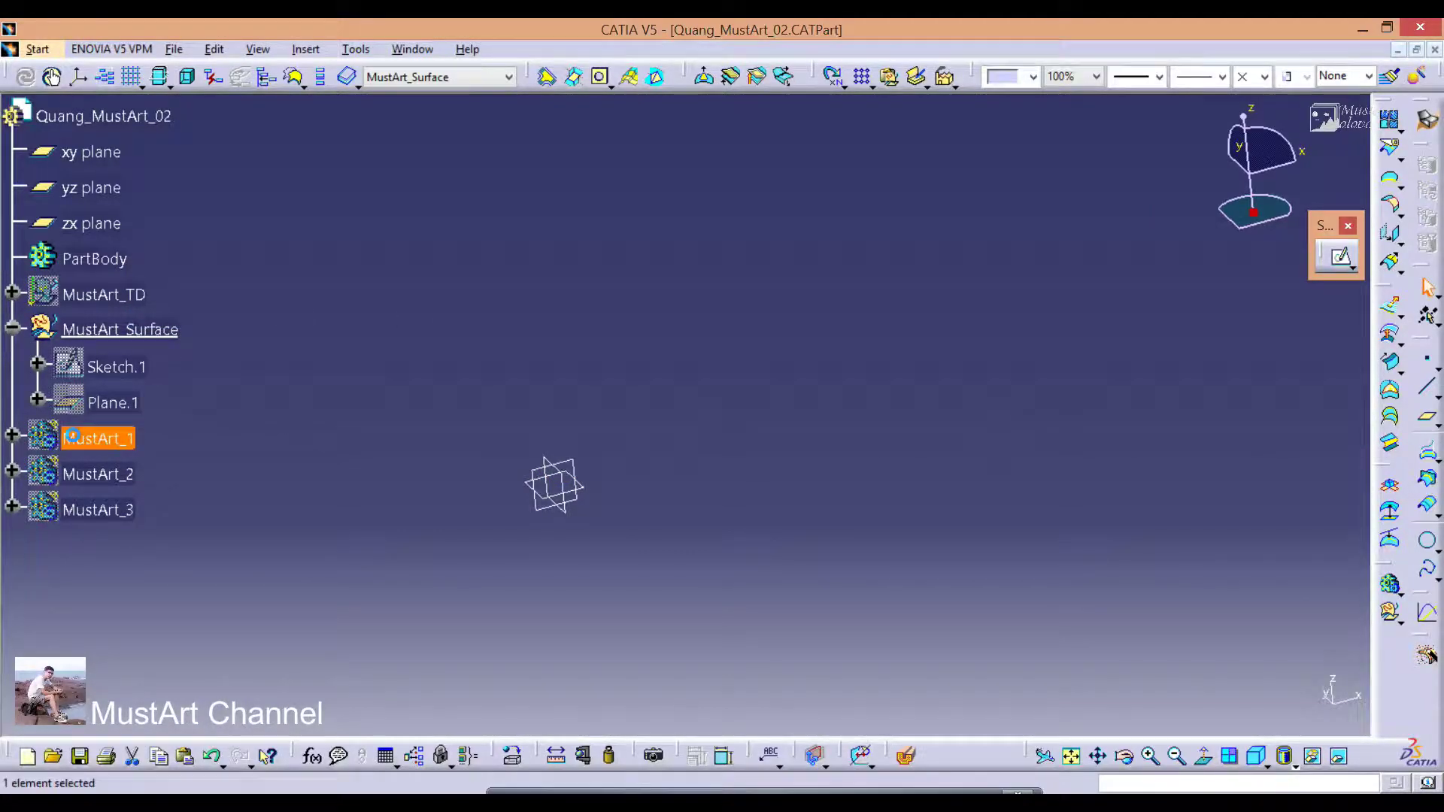
pyautogui.keyDown('shift'); pyautogui.click(85, 511); pyautogui.keyUp('shift')
pyautogui.rightClick(82, 513)
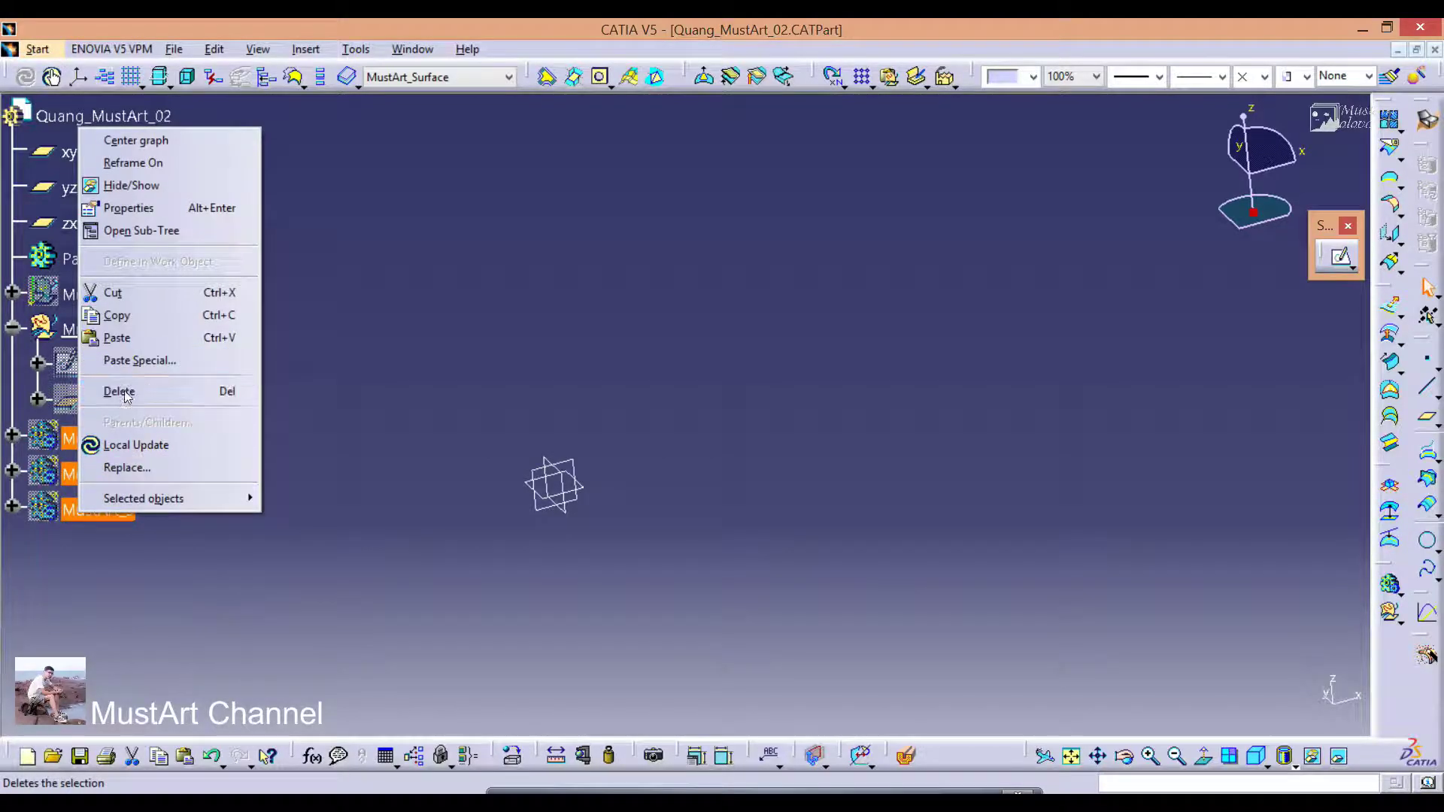
pyautogui.click(132, 185)
pyautogui.moveTo(789, 458); pyautogui.dragTo(692, 422, button='middle')
# Show the hidden Plane.1 in the MustArt_Surface set.
pyautogui.rightClick(121, 404)
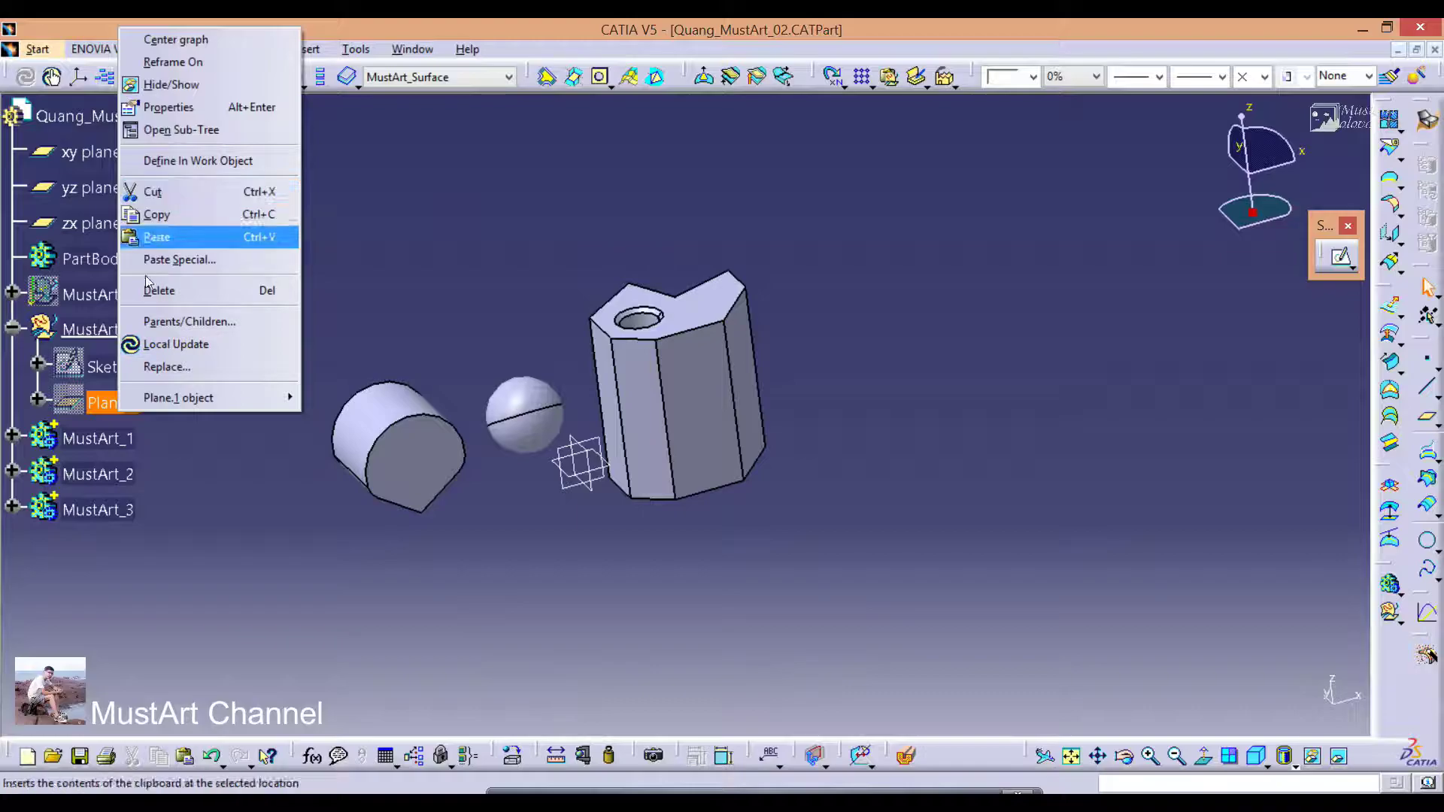
pyautogui.click(162, 84)
pyautogui.moveTo(446, 224); pyautogui.dragTo(887, 539, button='middle')
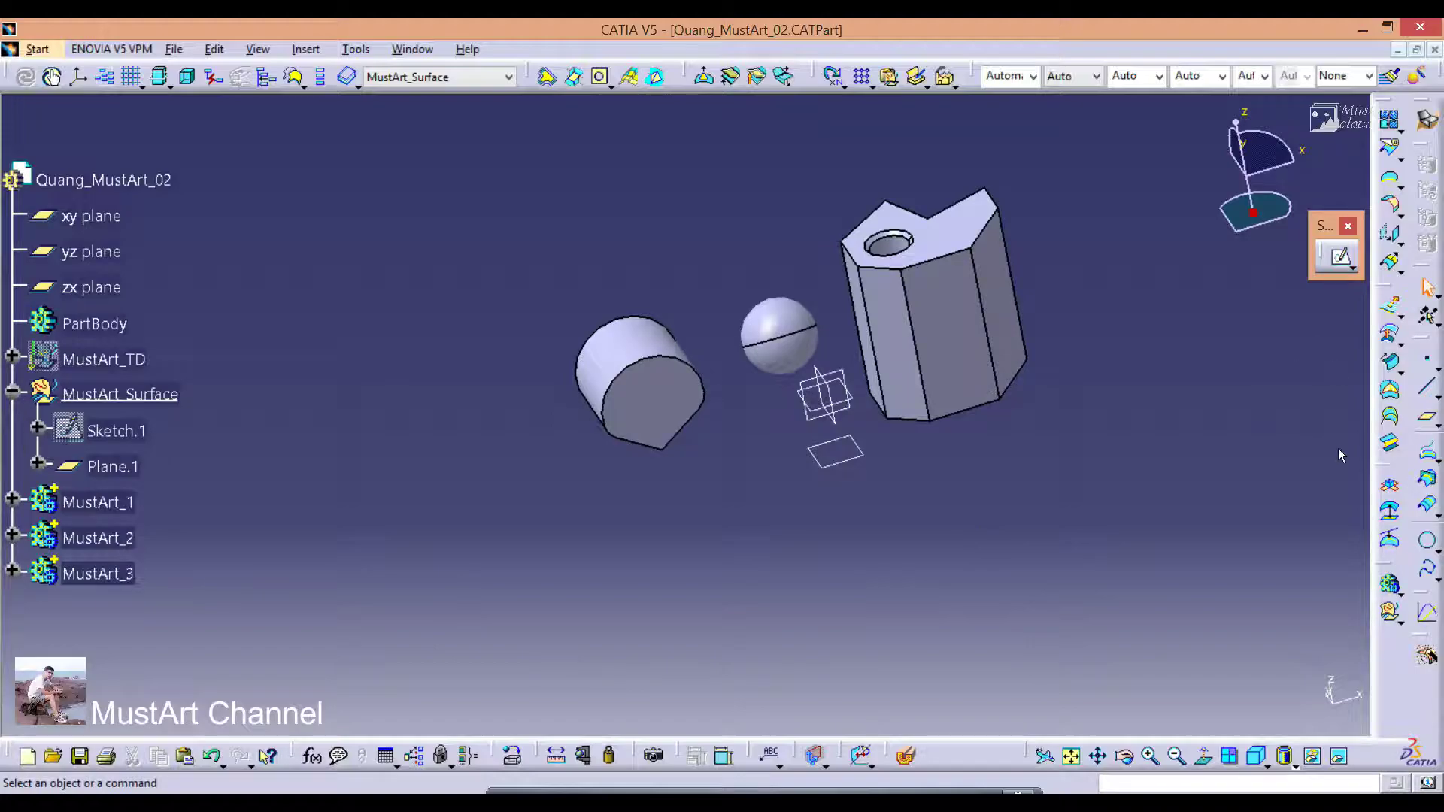
# Create a new sketch on Plane.1 and bring up the available 3D geometry projection commands.
pyautogui.click(1340, 257)
pyautogui.click(848, 453)
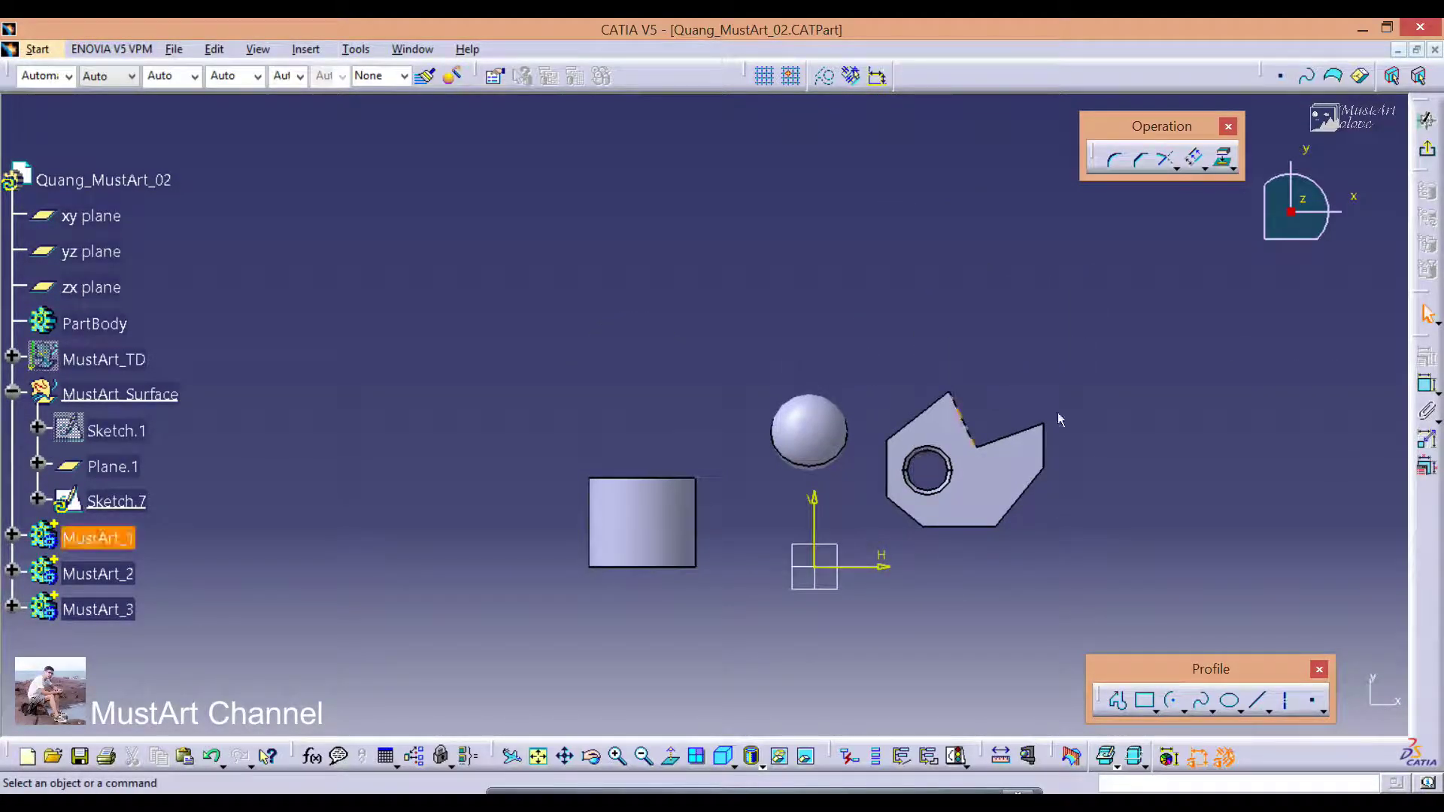
pyautogui.click(1233, 169)
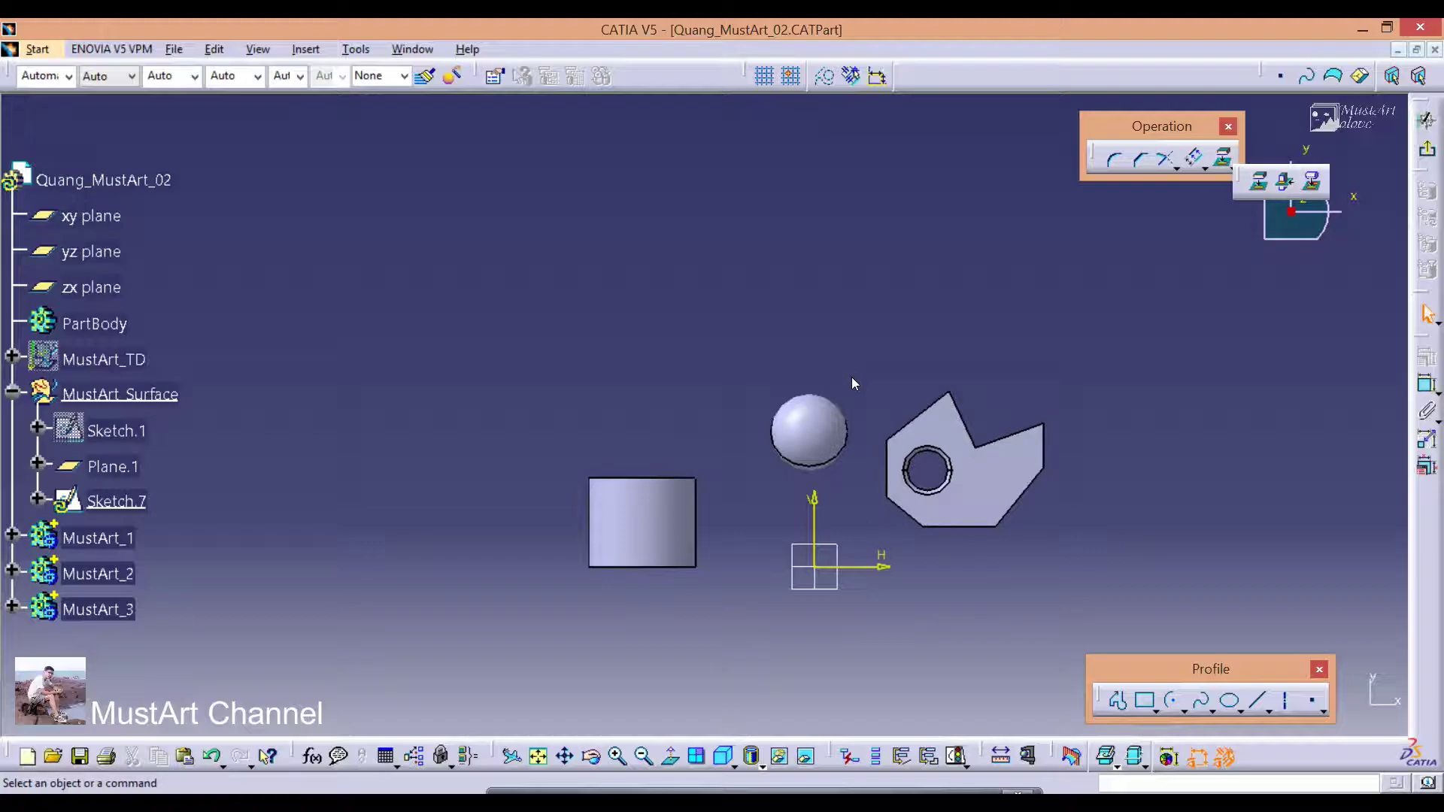
# Project one vertical front side face of the MustArt_1 prism onto the Sketch.7 plane with Project 3D Elements.
pyautogui.moveTo(927, 476); pyautogui.dragTo(719, 406, button='middle')
pyautogui.rightClick(800, 580)
pyautogui.press('Escape')
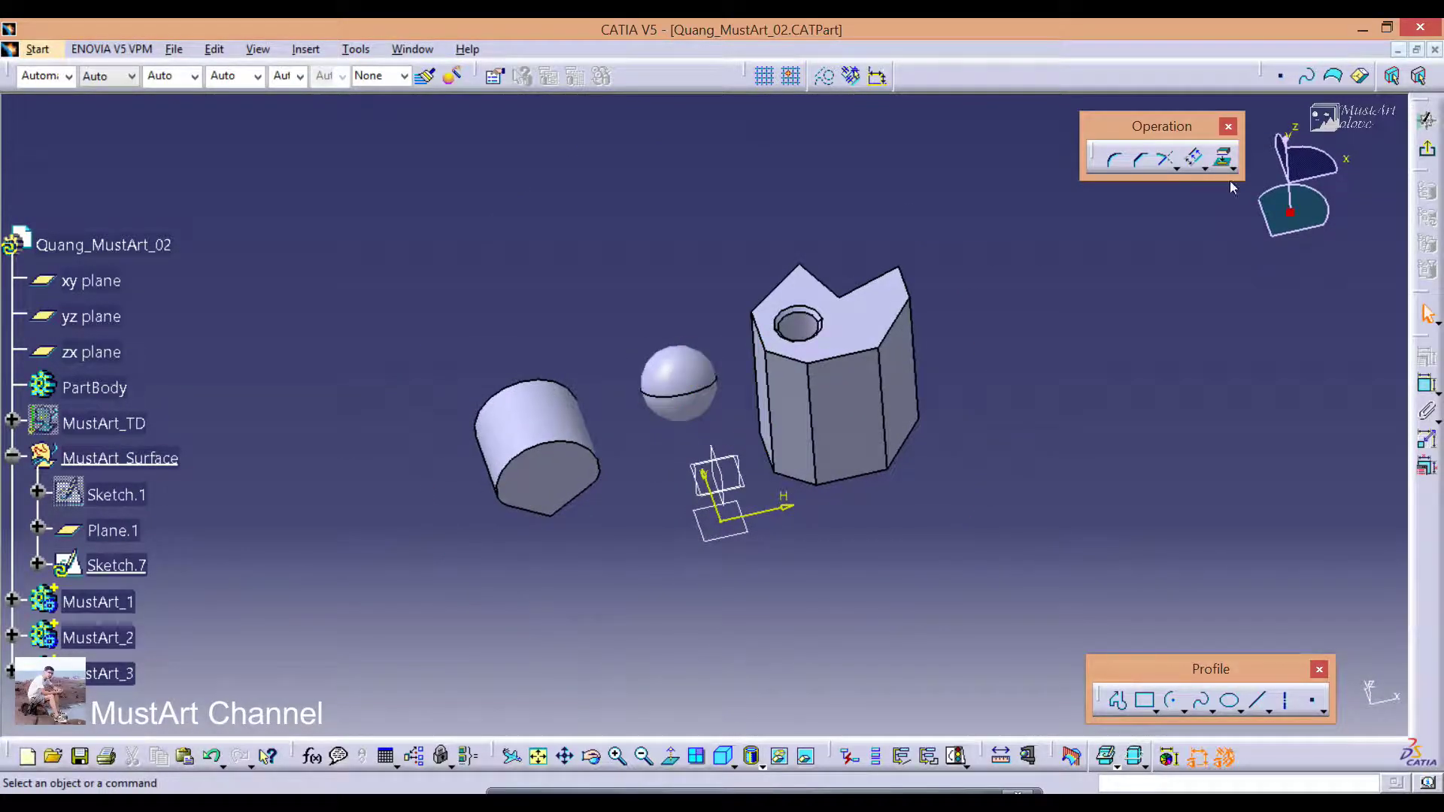
pyautogui.click(1224, 158)
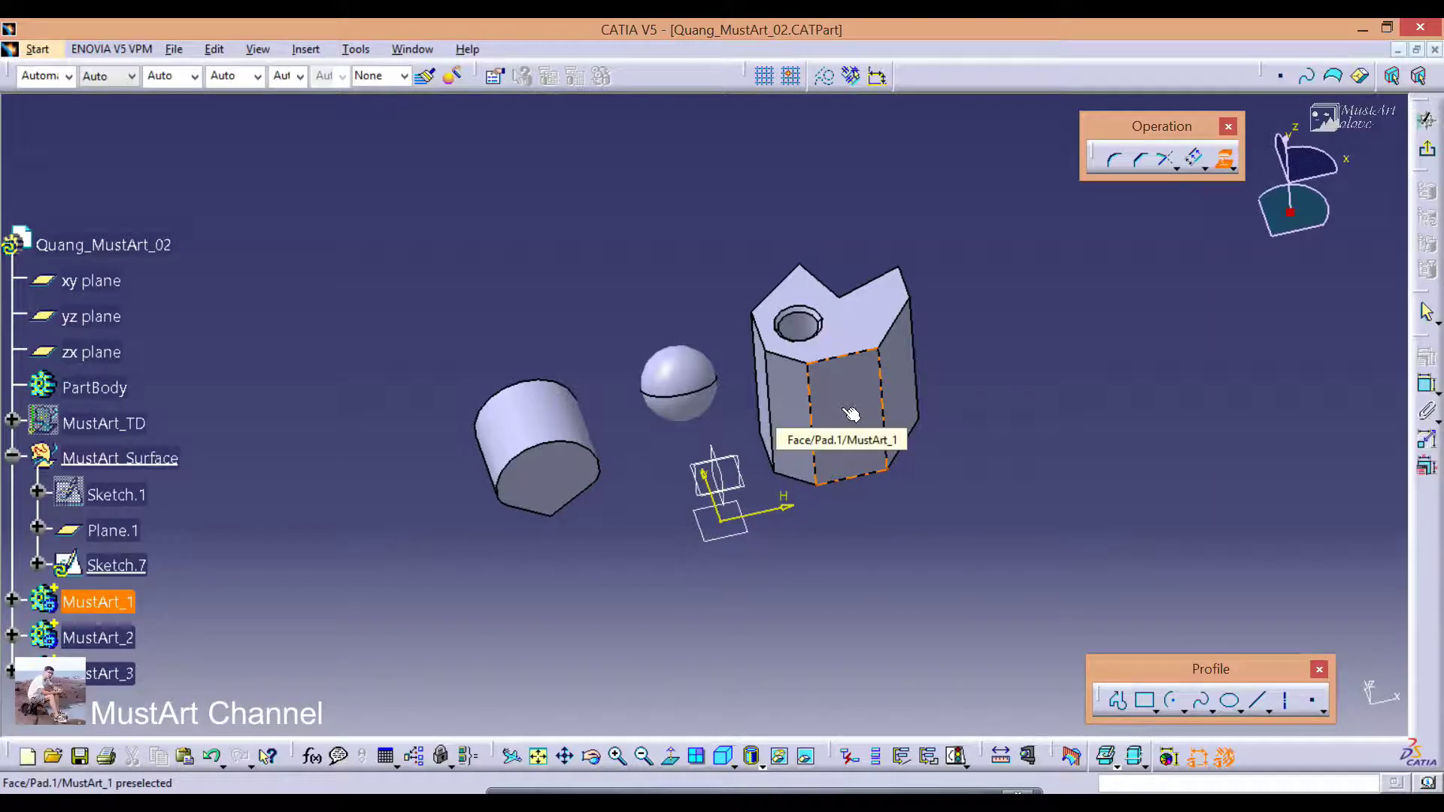
pyautogui.moveTo(851, 415); pyautogui.dragTo(871, 403, button='middle')
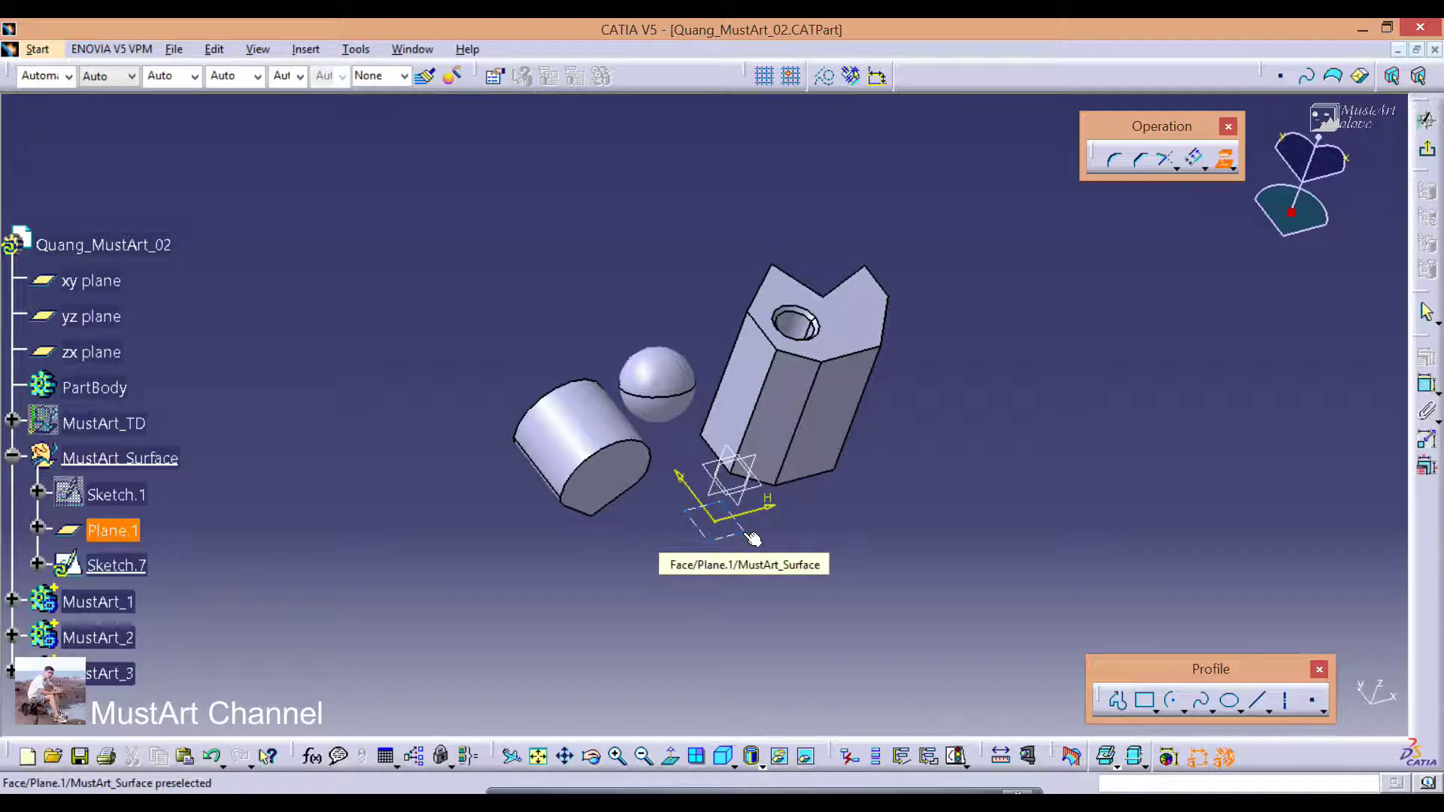
pyautogui.click(848, 406)
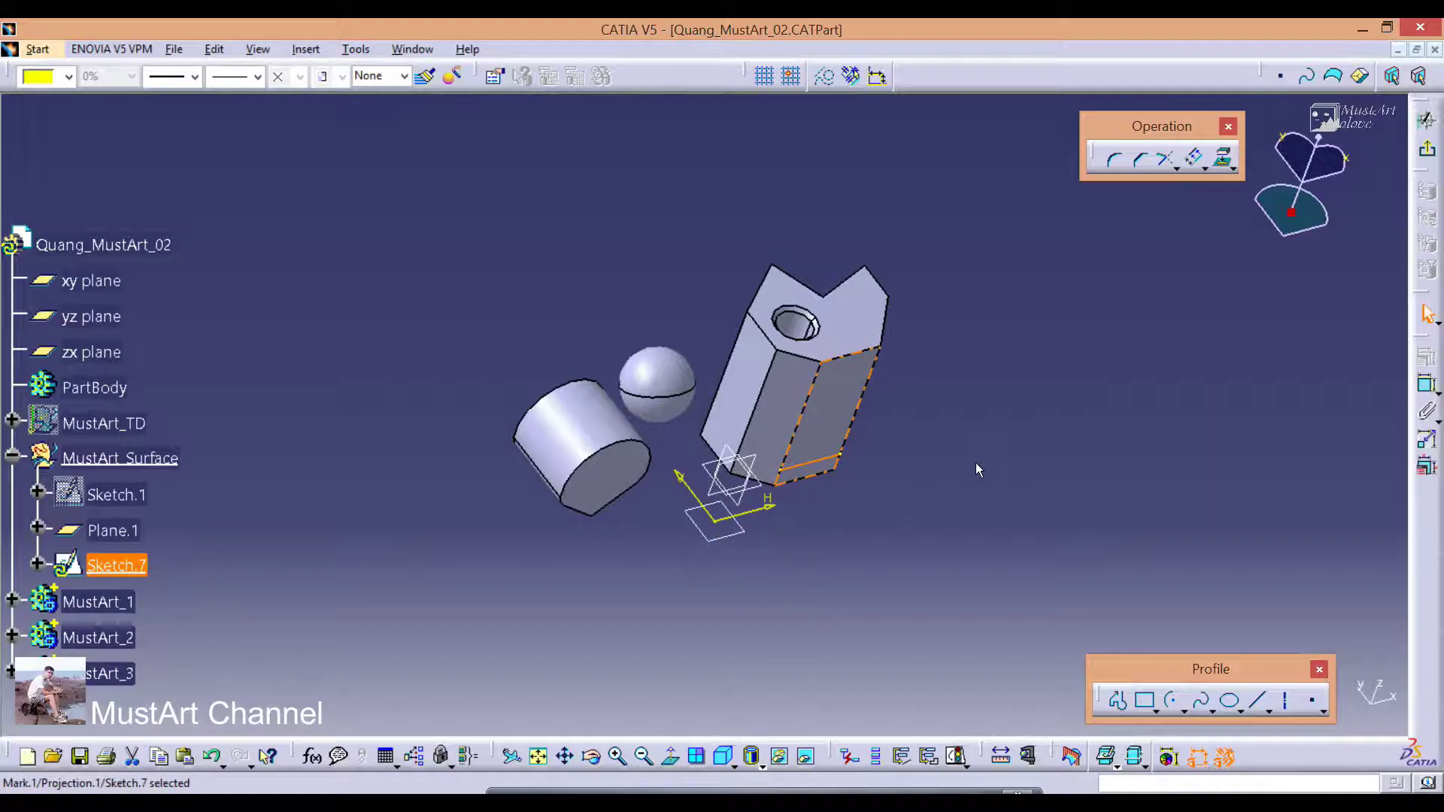
pyautogui.click(947, 465)
# Project the top face of the MustArt_1 prism, including its hole outline, onto the Sketch.7 plane.
pyautogui.moveTo(944, 459)
pyautogui.mouseDown(button='middle')
pyautogui.moveTo(893, 498)
pyautogui.moveTo(962, 430)
pyautogui.moveTo(944, 430)
pyautogui.mouseUp(button='middle')
pyautogui.click(1224, 158)
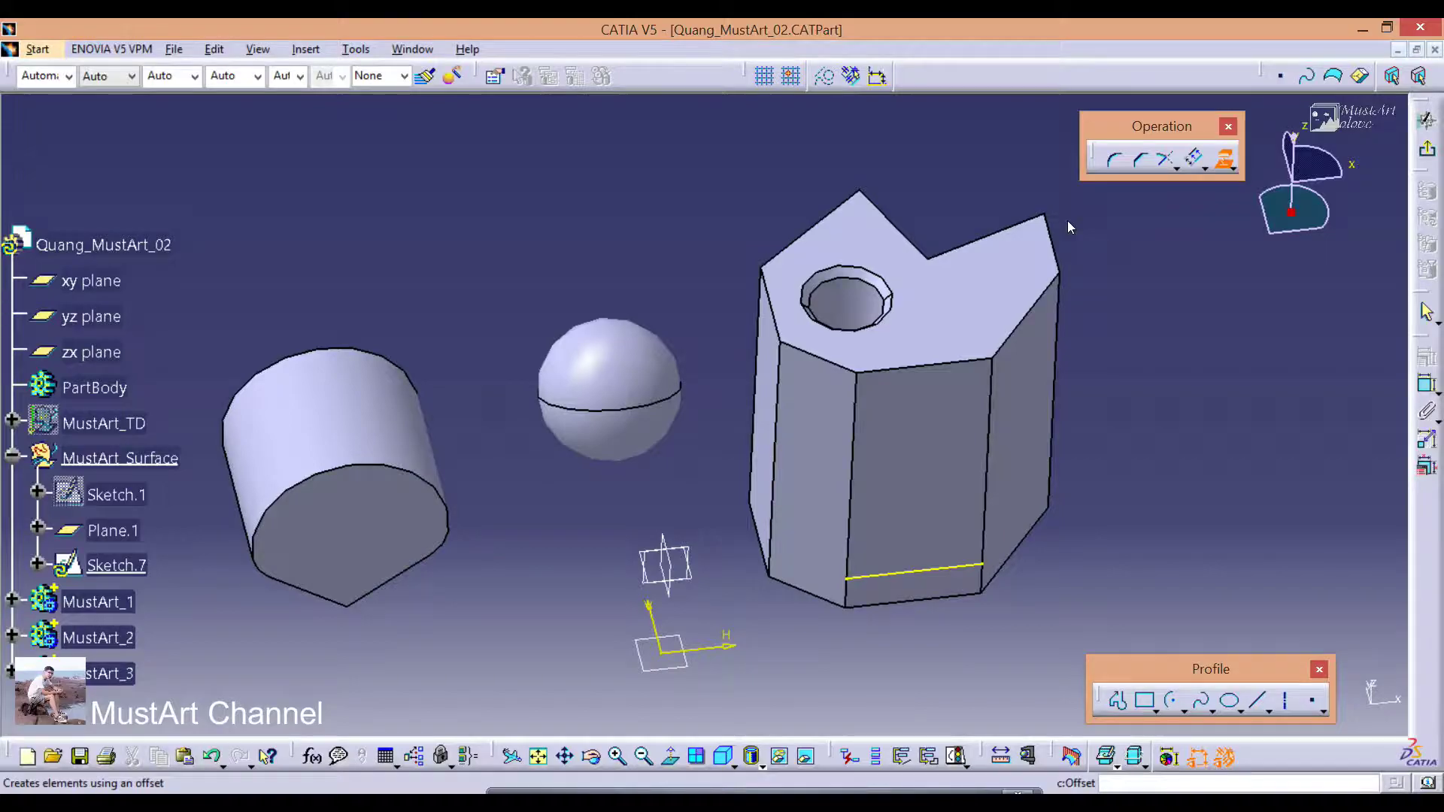
pyautogui.moveTo(871, 274); pyautogui.dragTo(890, 245, button='middle')
pyautogui.middleClick(852, 328)
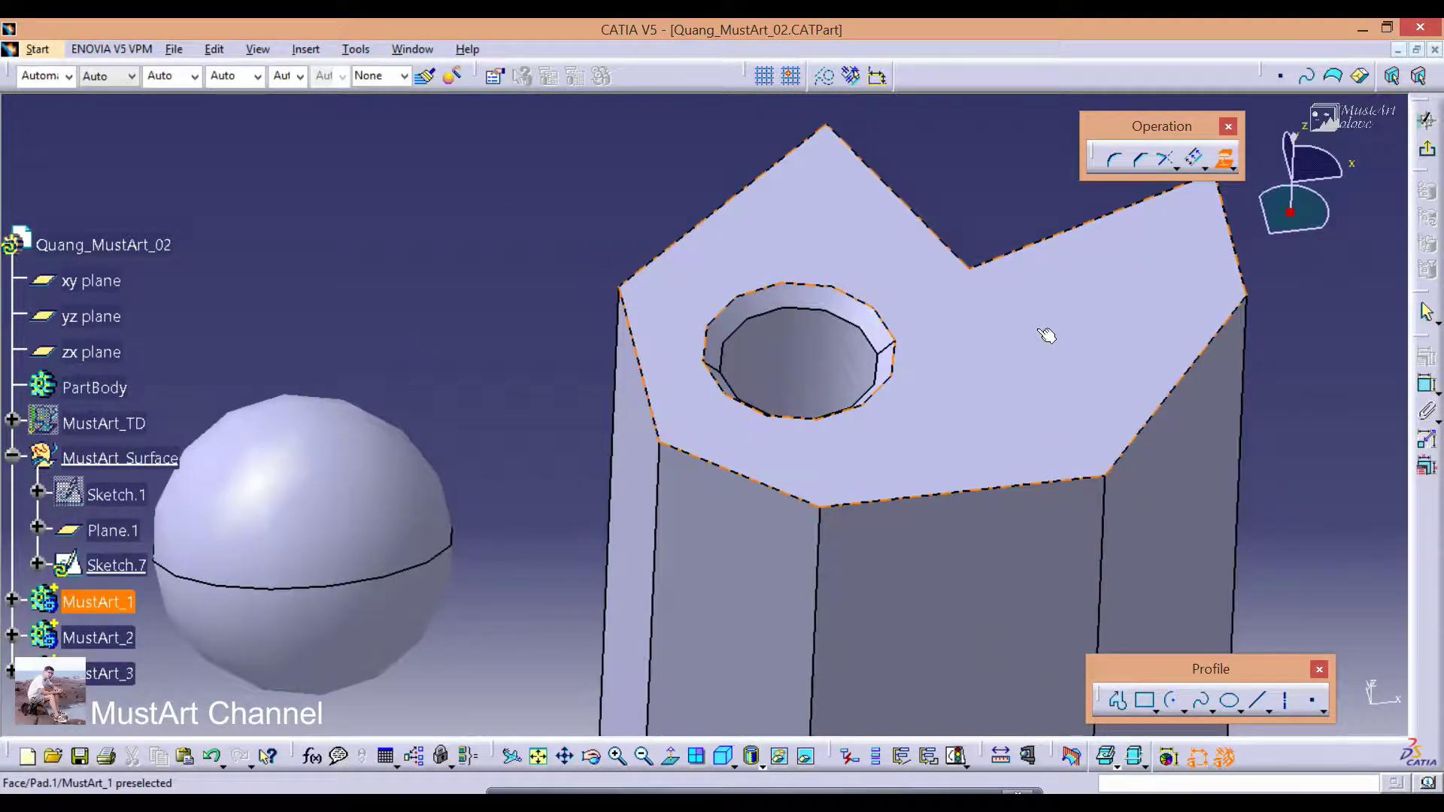
pyautogui.click(1035, 336)
pyautogui.moveTo(1034, 337)
pyautogui.mouseDown(button='middle')
pyautogui.moveTo(955, 363)
pyautogui.moveTo(1008, 399)
pyautogui.mouseUp(button='middle')
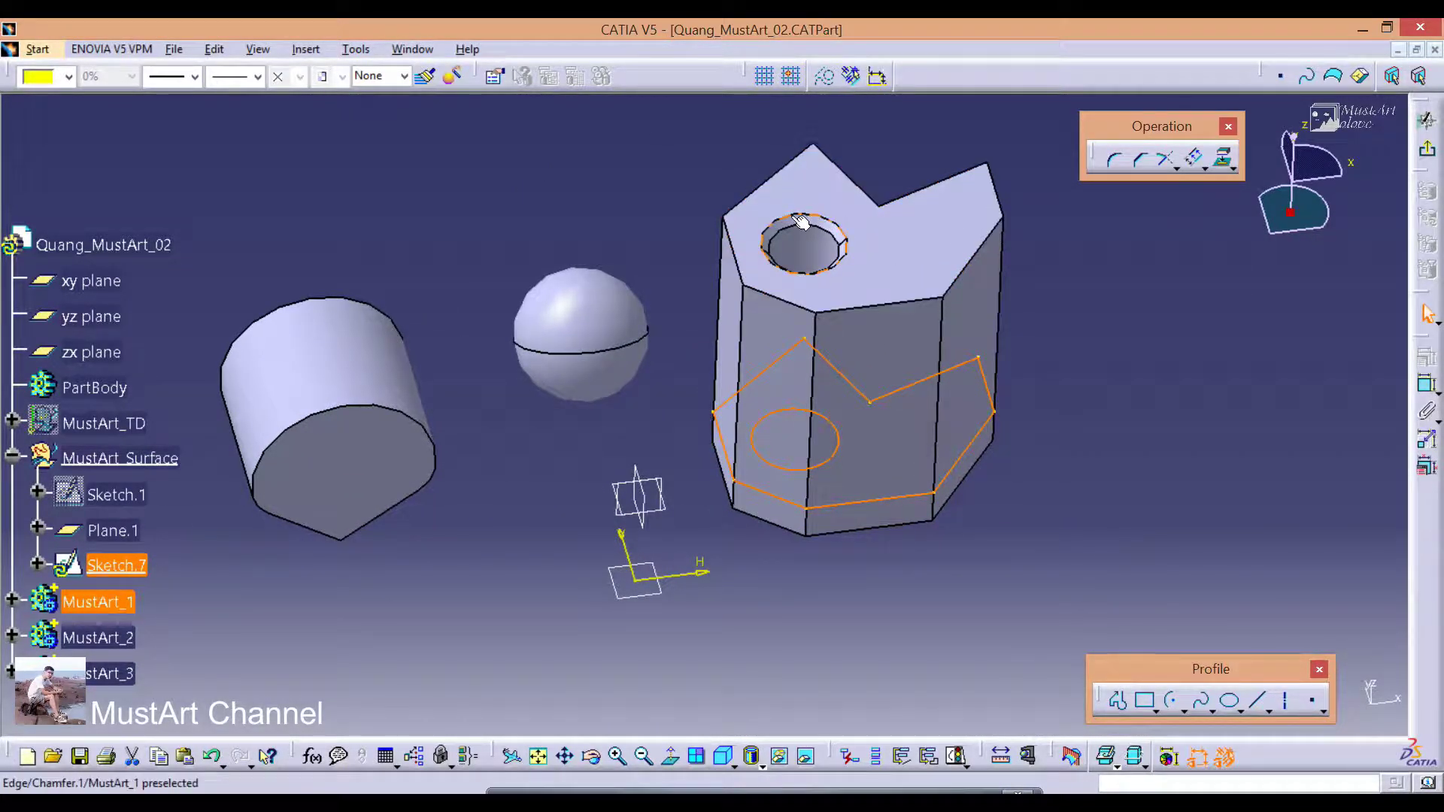
pyautogui.click(1130, 373)
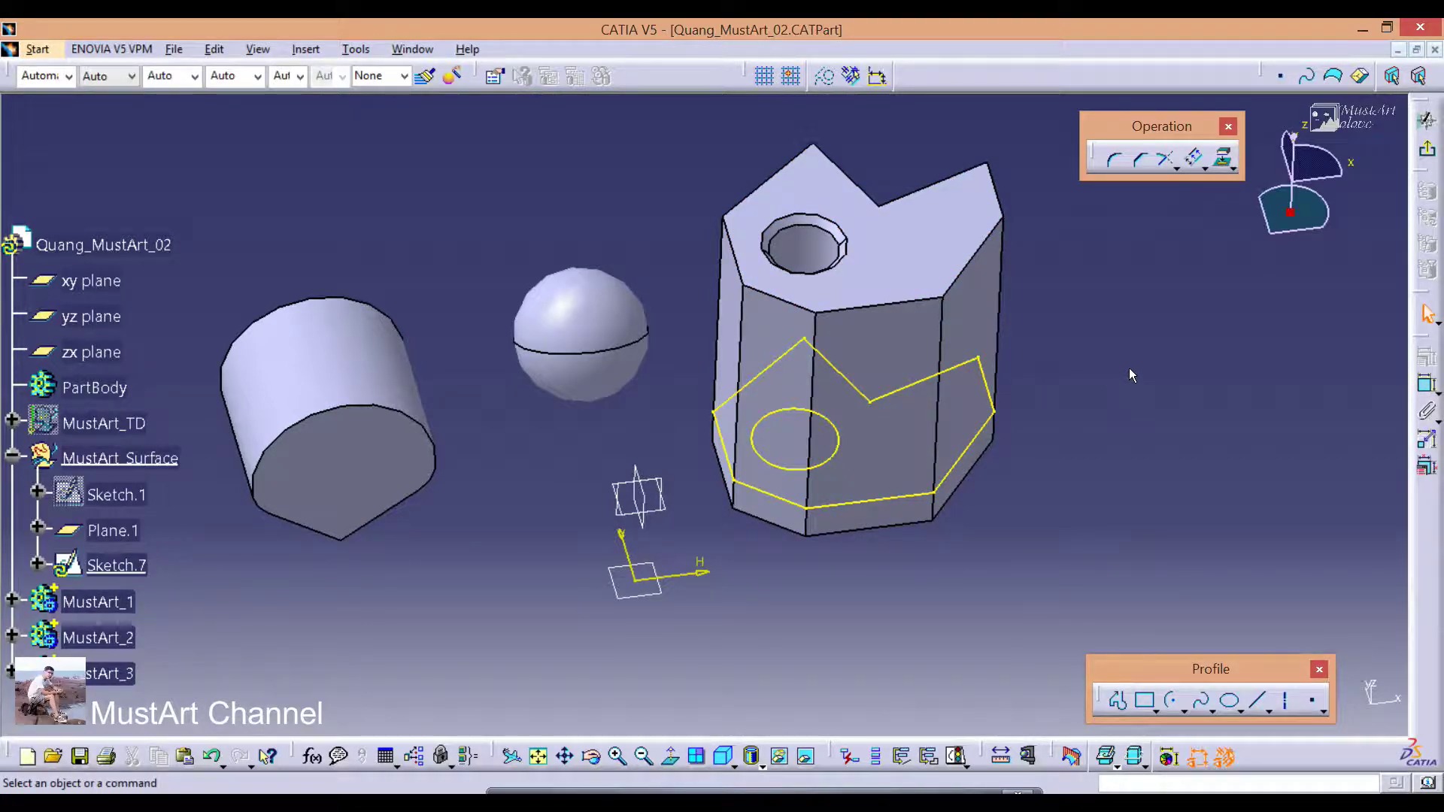
pyautogui.moveTo(902, 572); pyautogui.dragTo(1026, 474, button='middle')
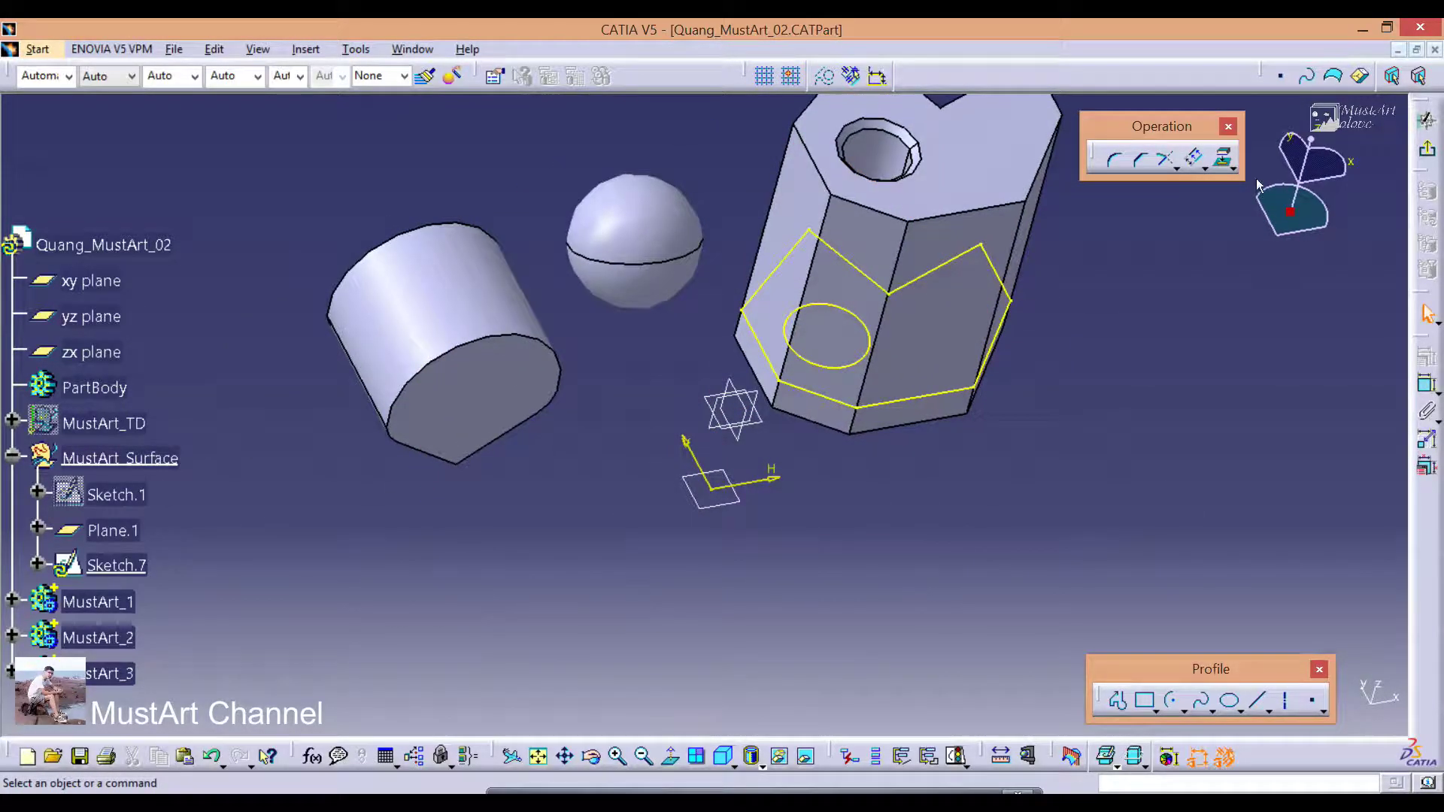
pyautogui.click(1222, 162)
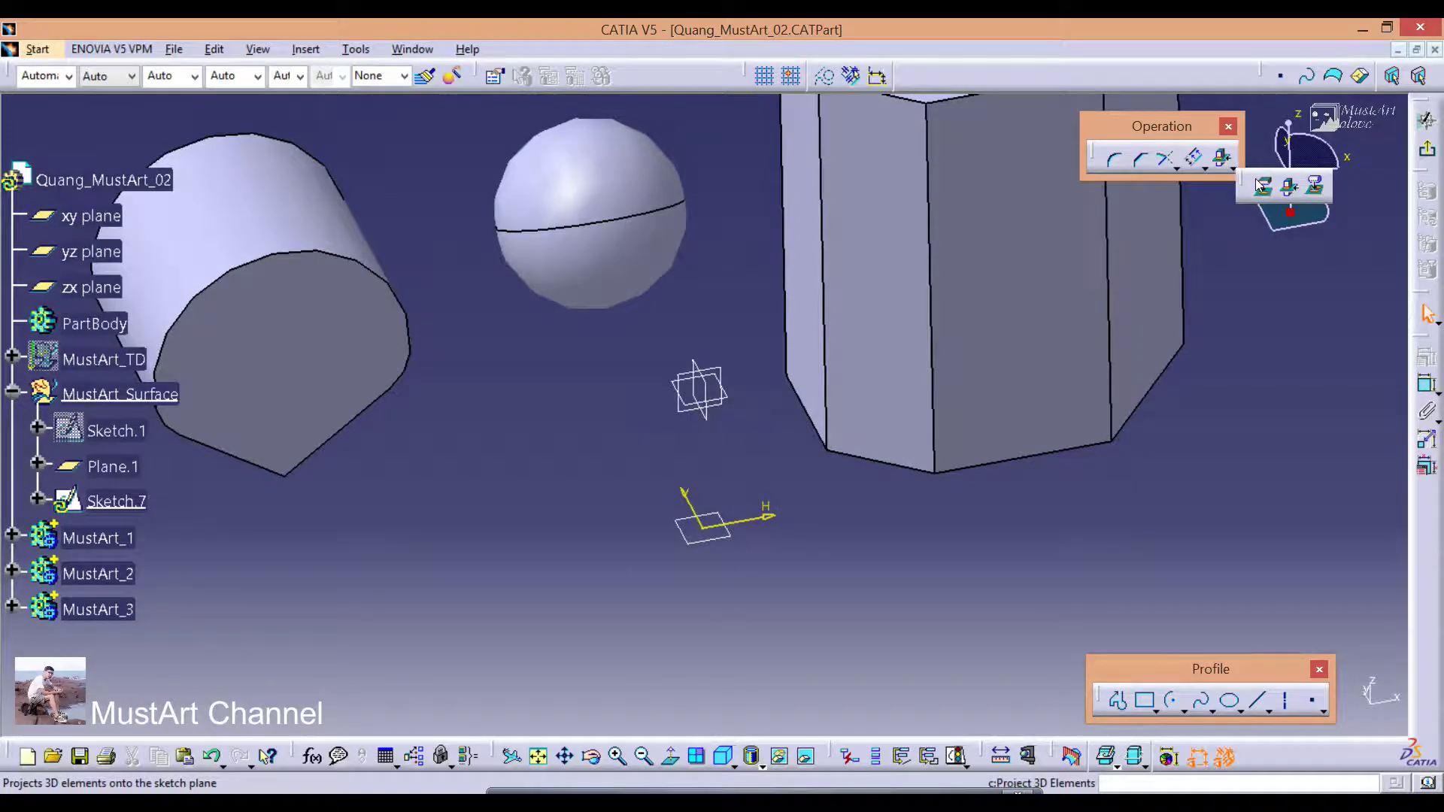
pyautogui.click(1258, 185)
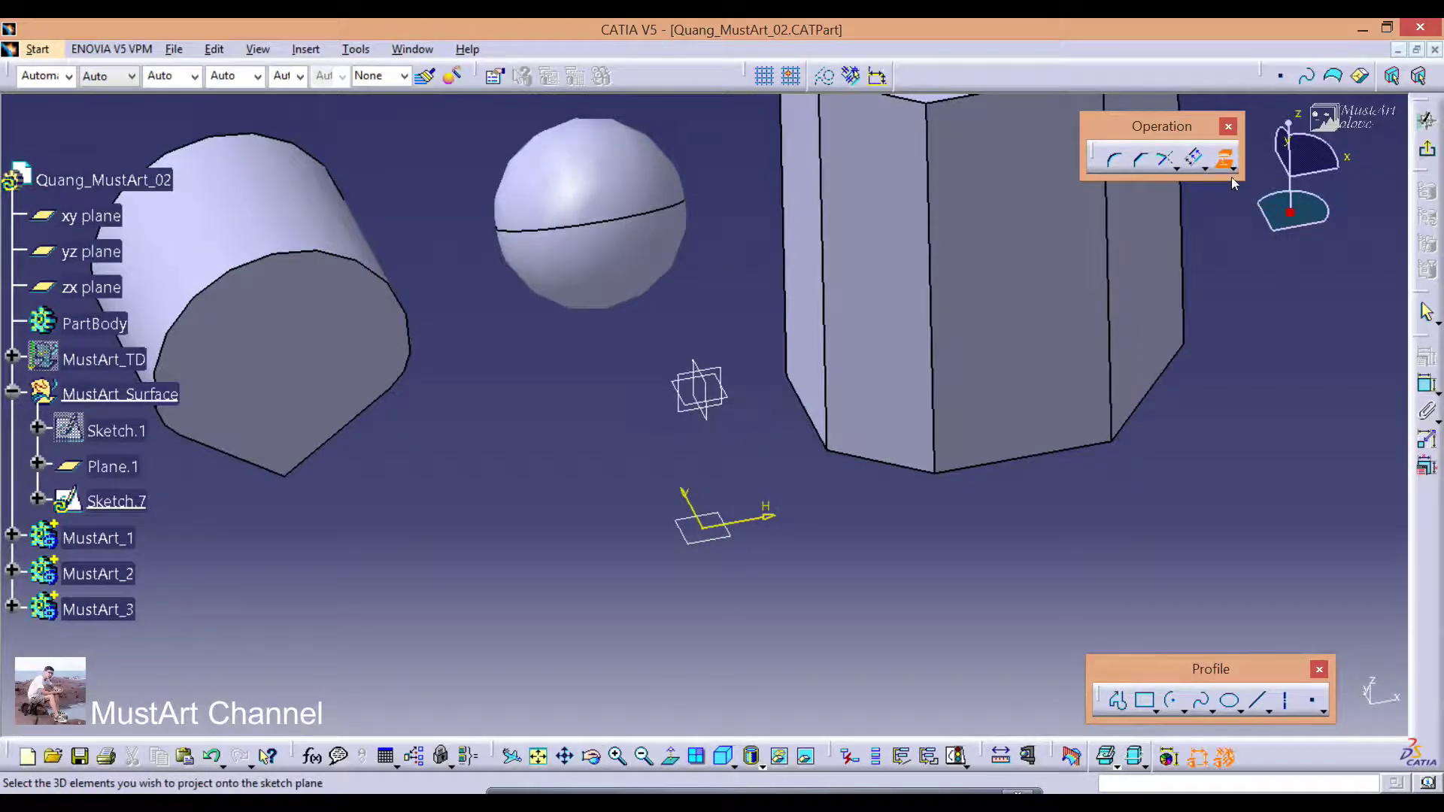
pyautogui.press('Escape')
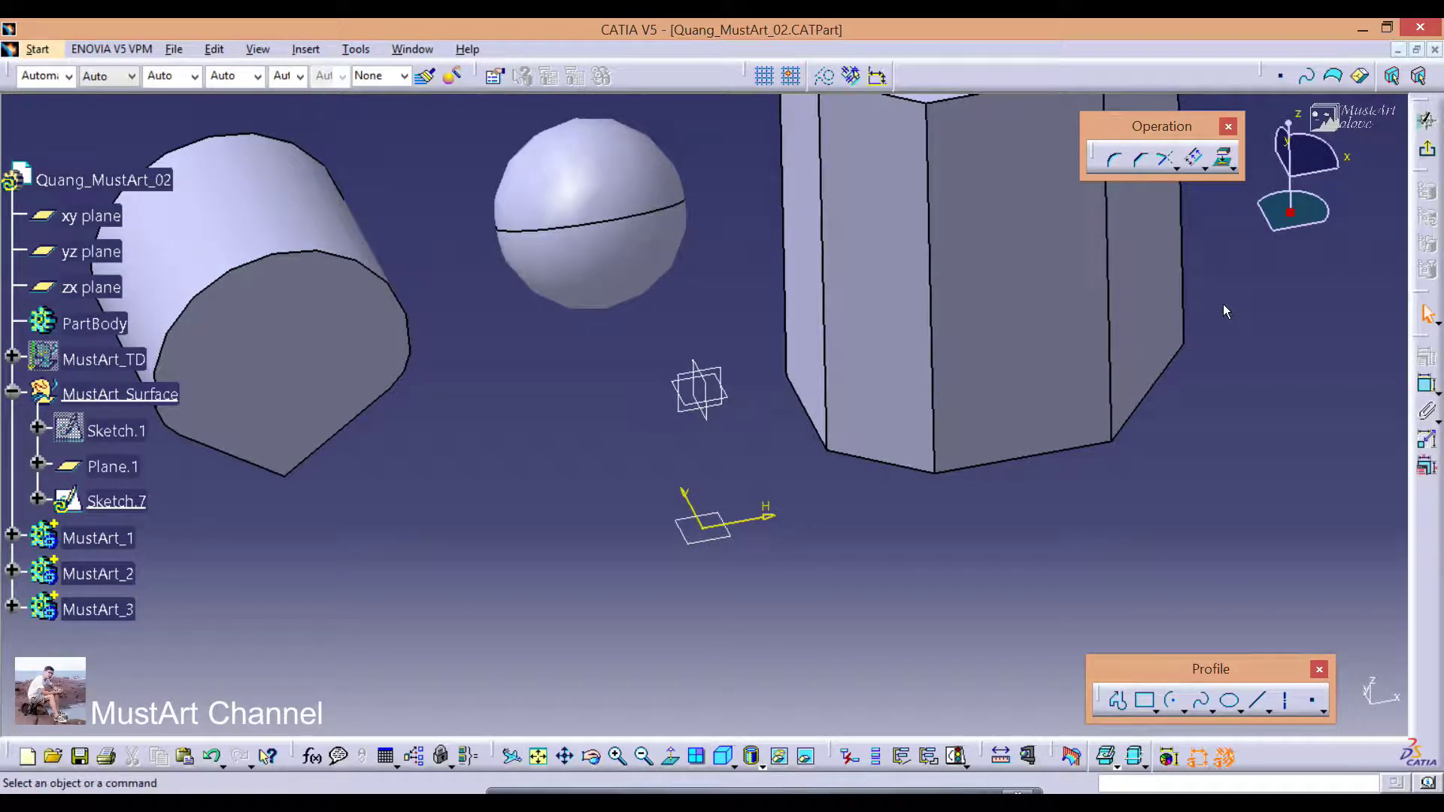
# Start the Intersect 3D Elements operation for intersecting the solid bodies with the Sketch.7 plane.
pyautogui.moveTo(1059, 465); pyautogui.dragTo(1129, 451, button='middle')
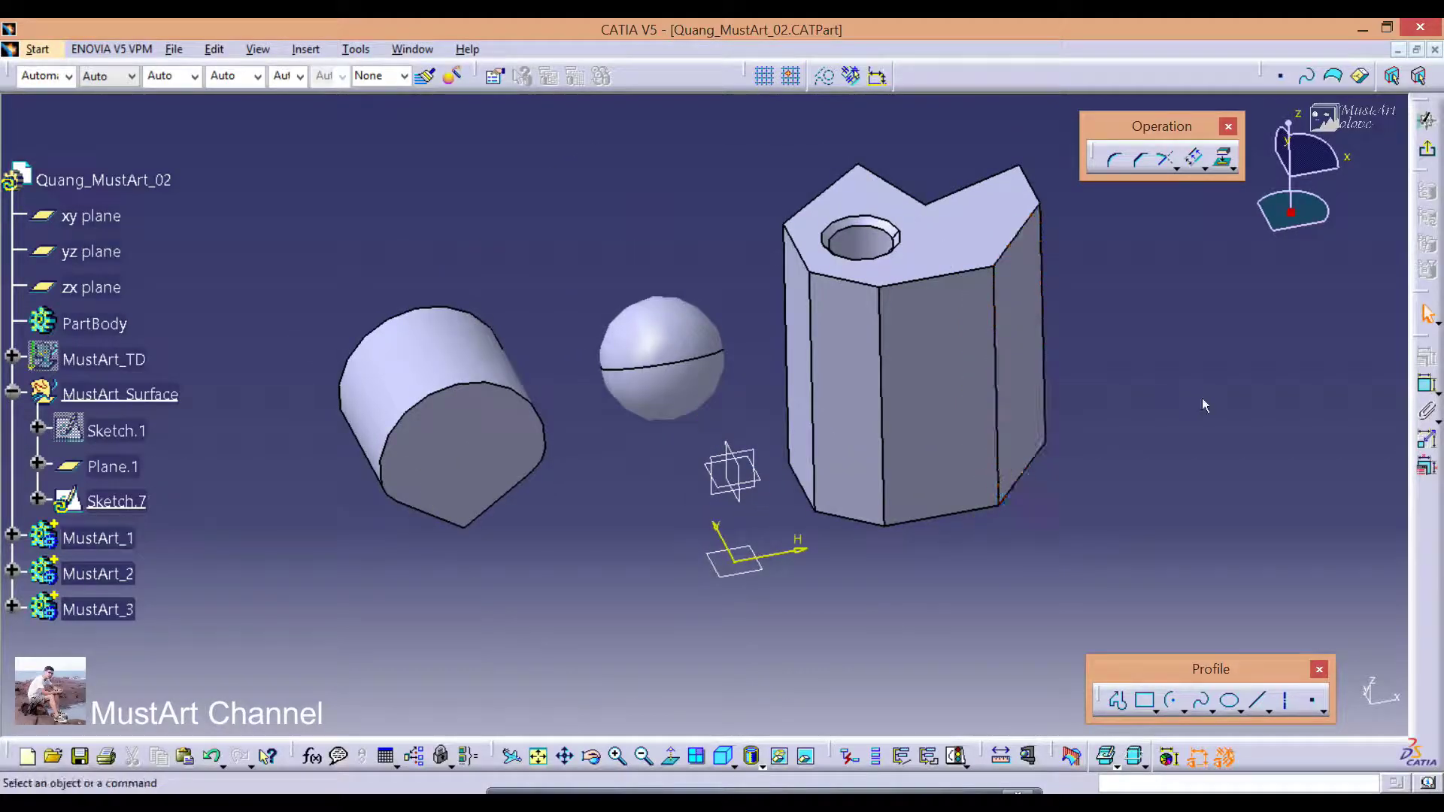
pyautogui.click(1234, 170)
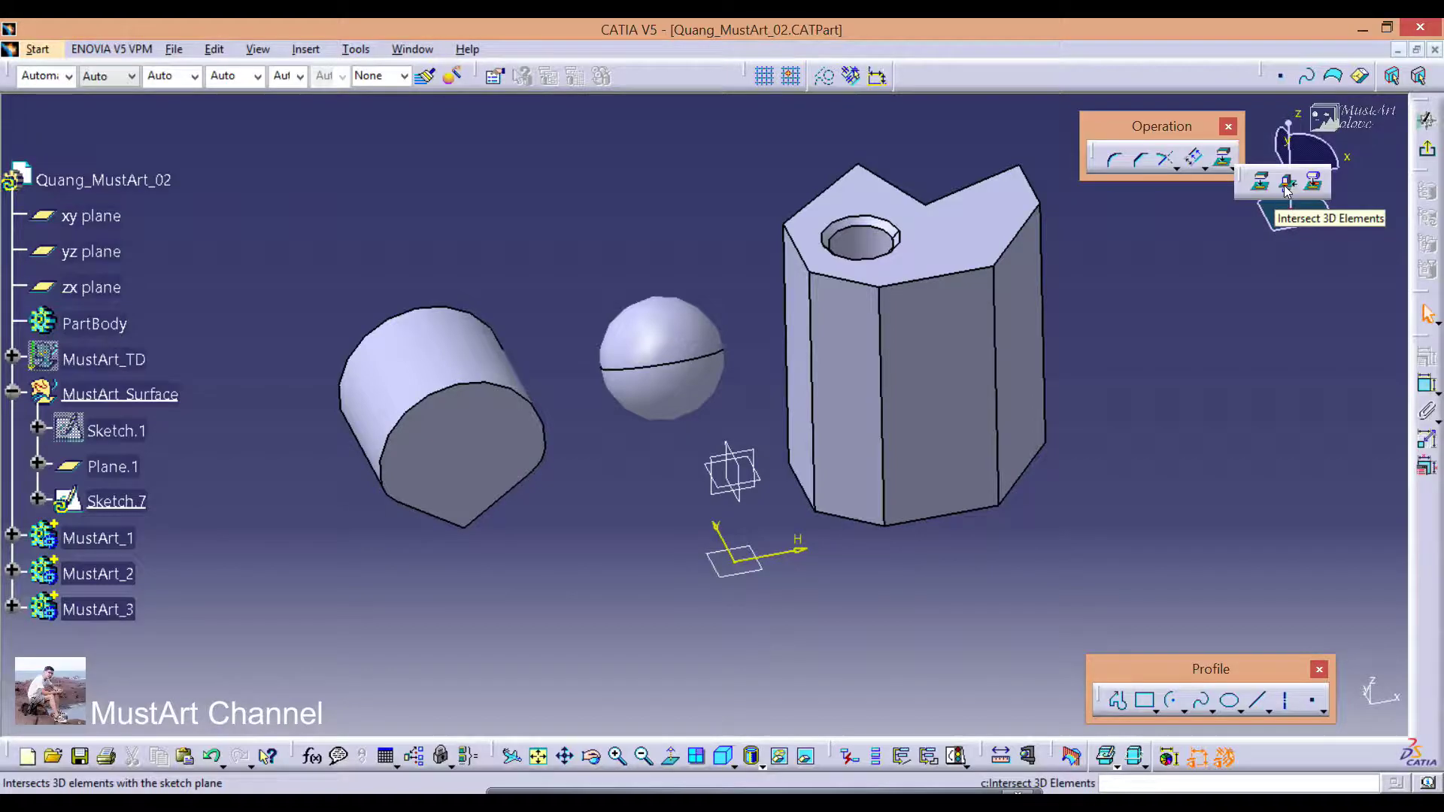
pyautogui.click(1288, 189)
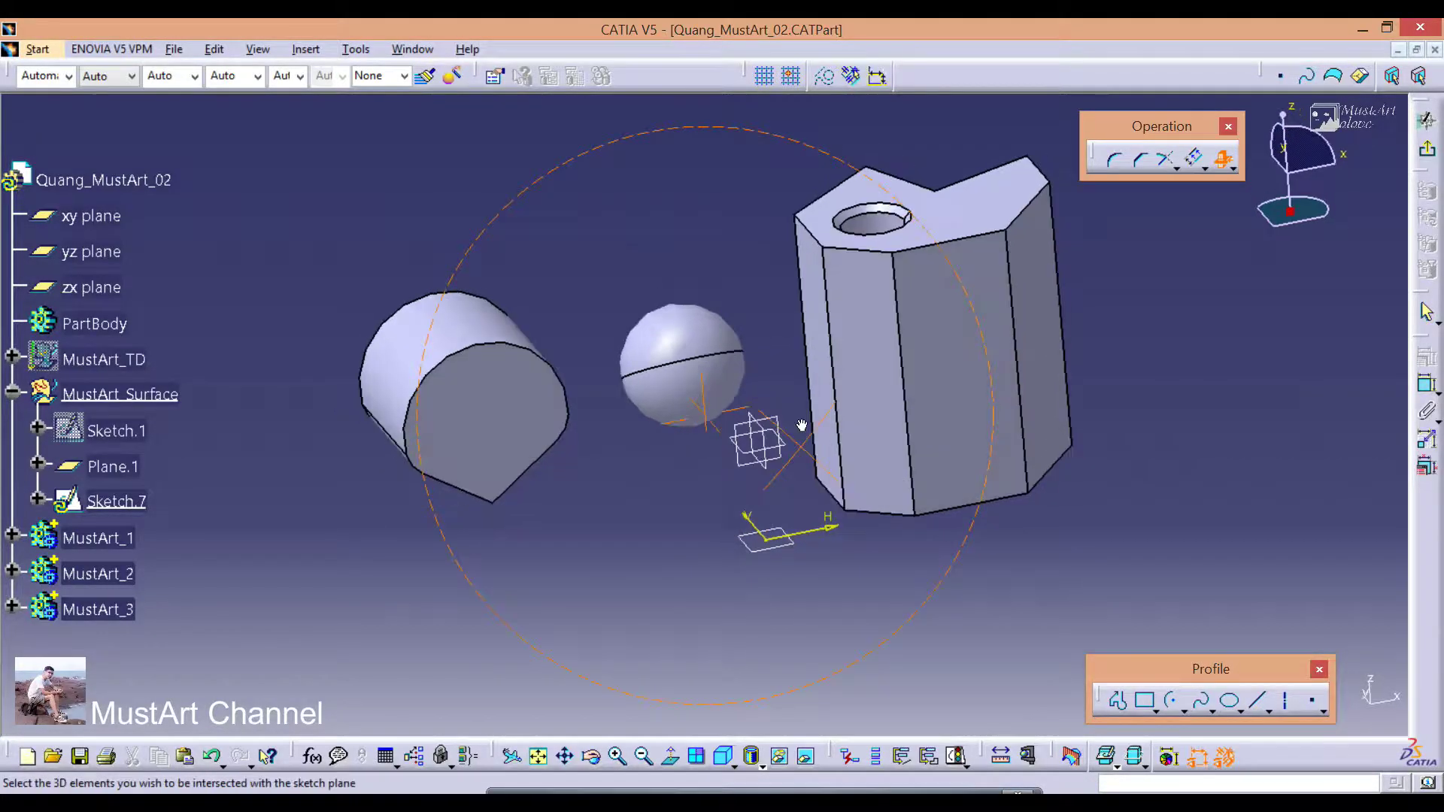